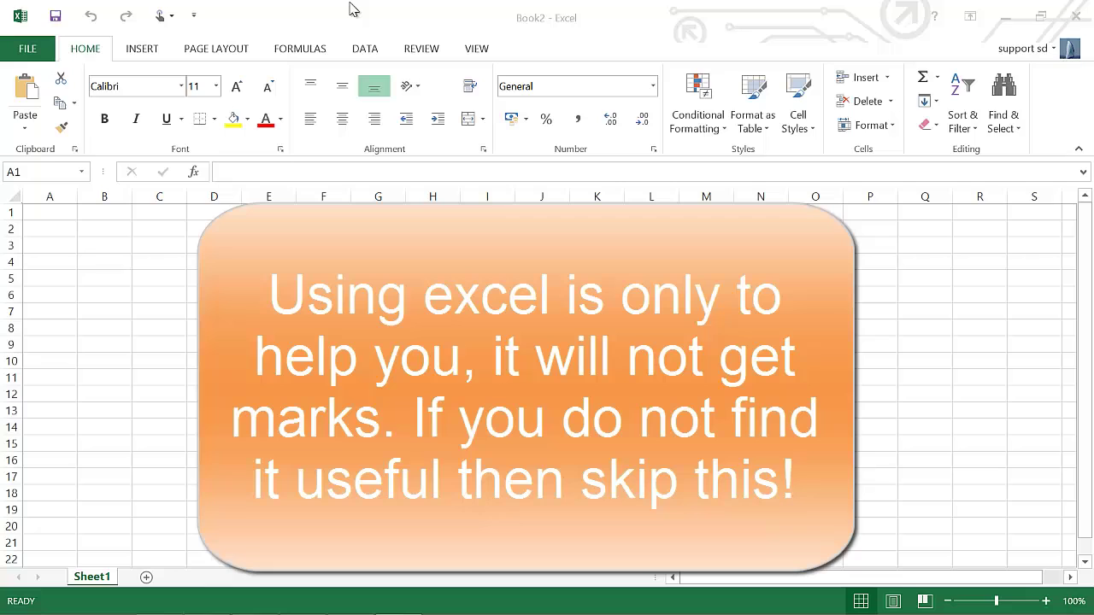
Import Films_exam.txt as comma-delimited data placed at cell $A$1.
left_click(366, 53)
left_click(365, 53)
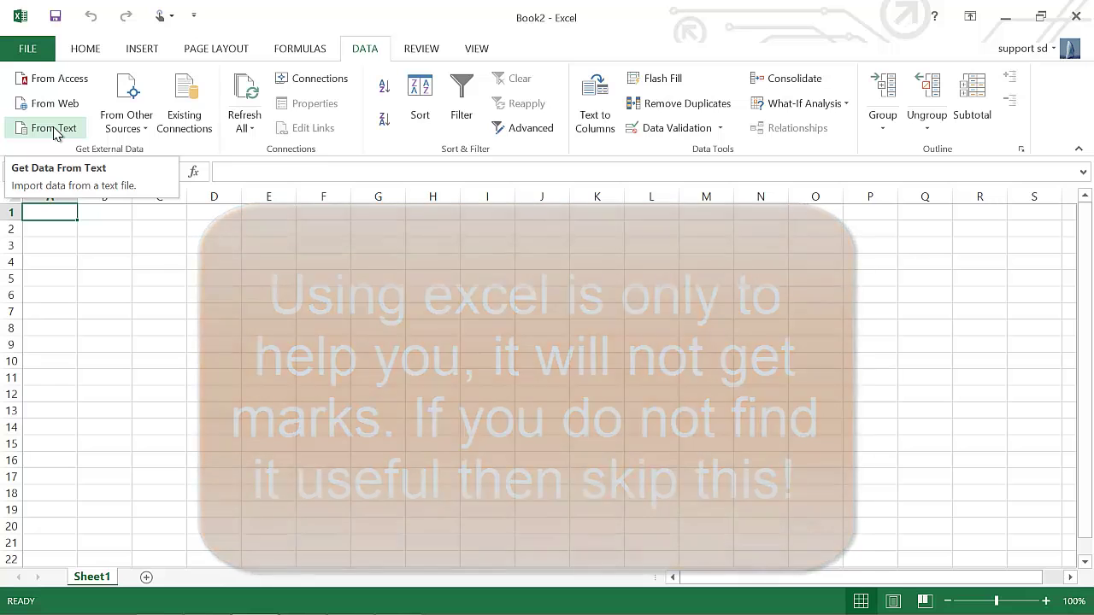
left_click(53, 130)
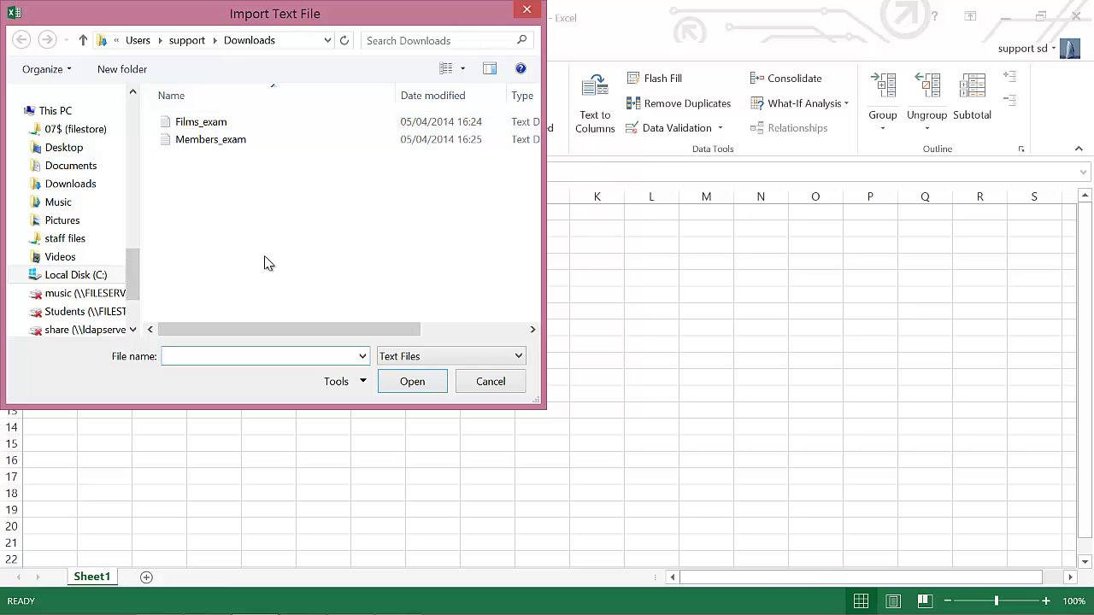
double_click(197, 125)
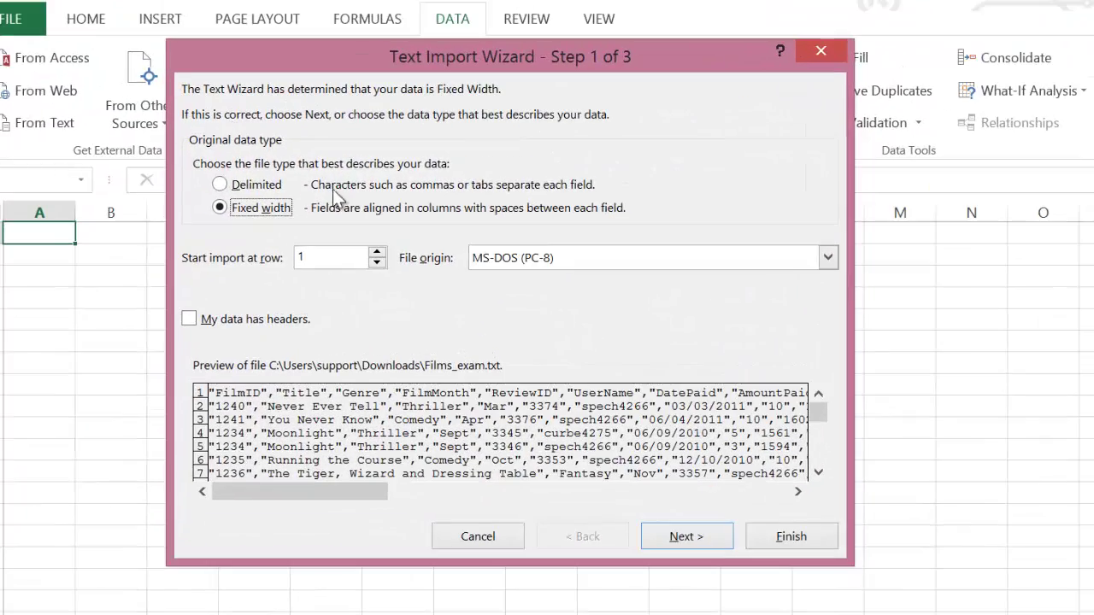
left_click(242, 119)
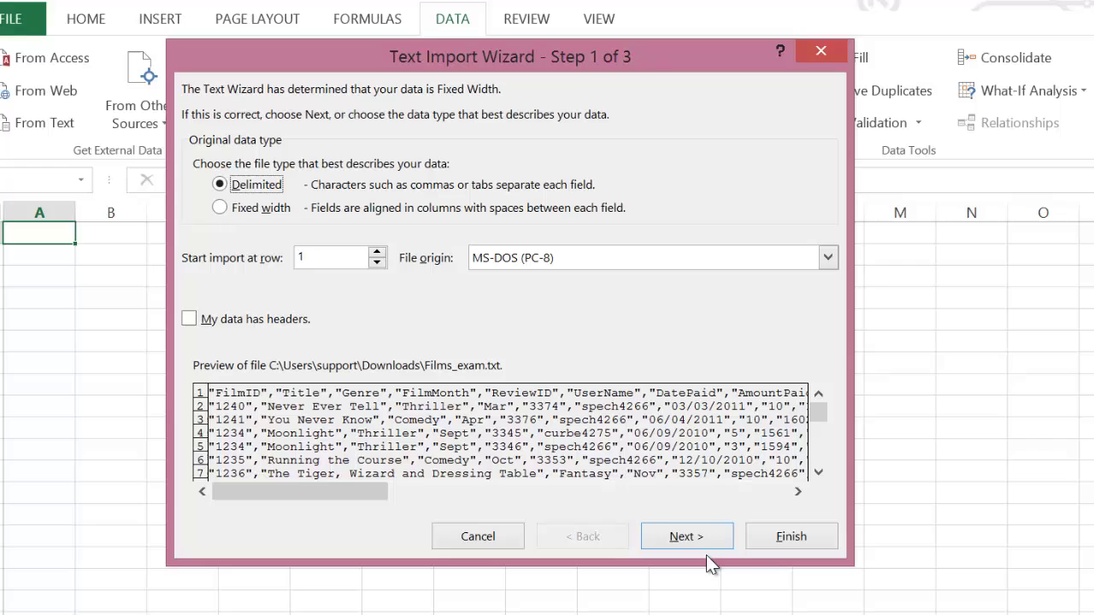
left_click(698, 537)
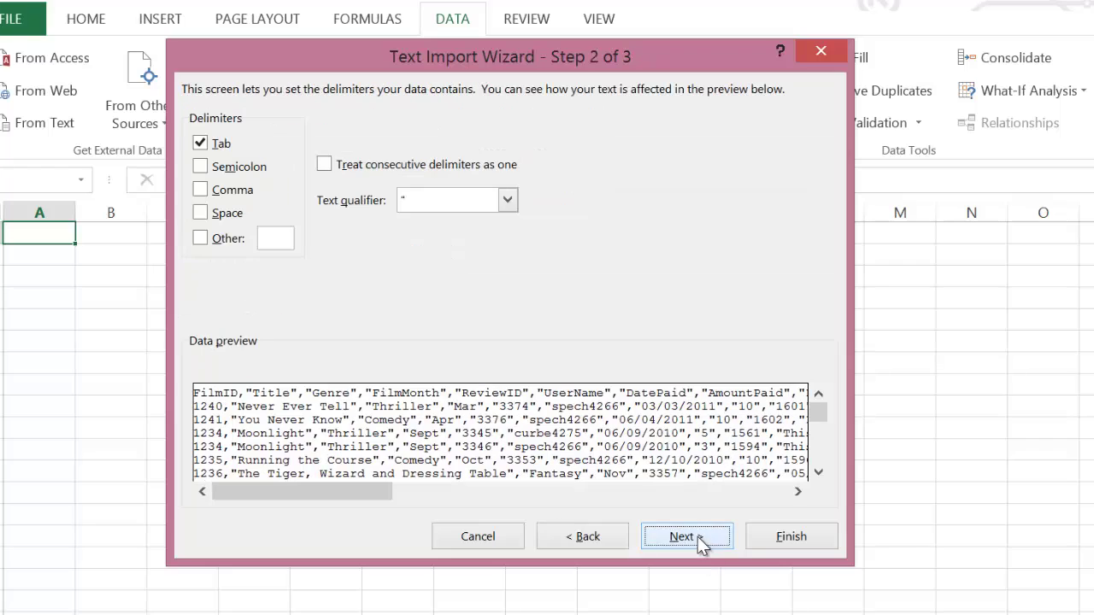
left_click(199, 188)
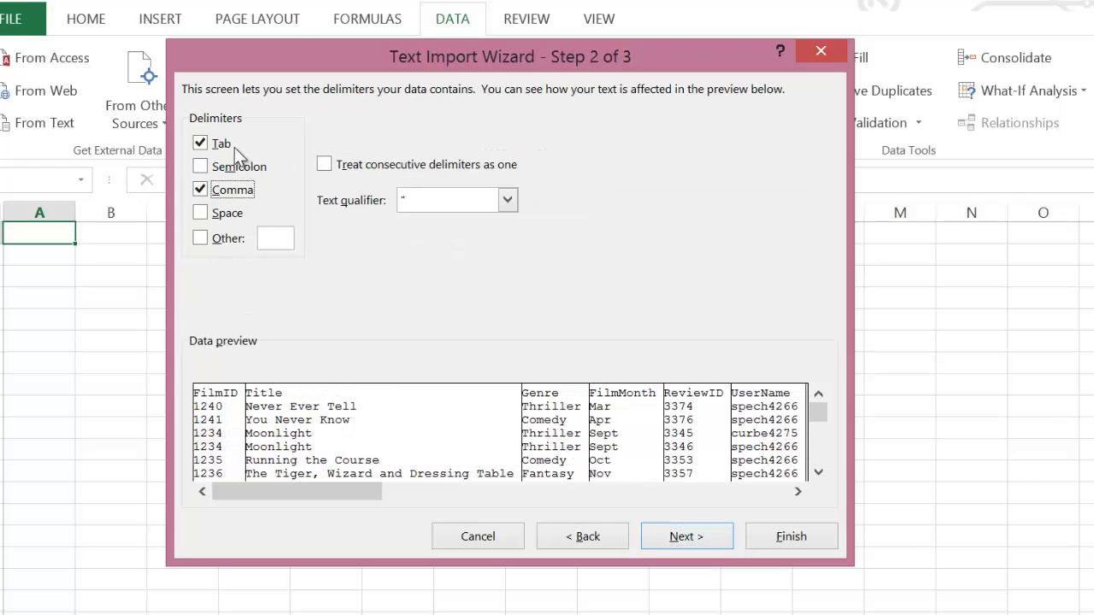
left_click(805, 544)
left_click(506, 438)
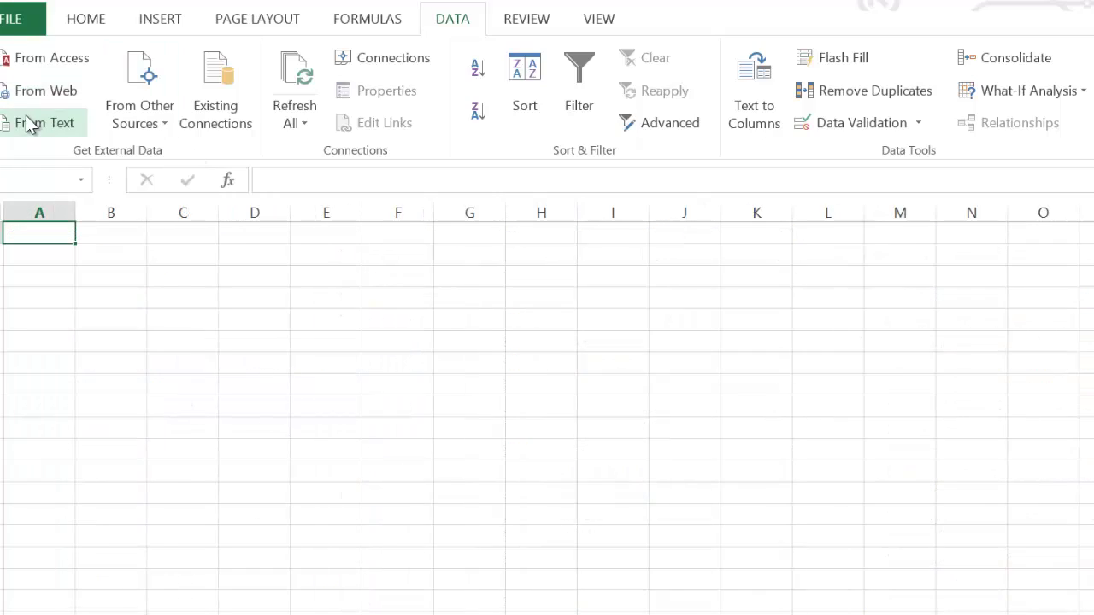
Import Members_exam.txt as comma-delimited data, then select the duplicate Moonlight titles in Sheet1's B4:B5.
left_click(30, 124)
left_click(219, 141)
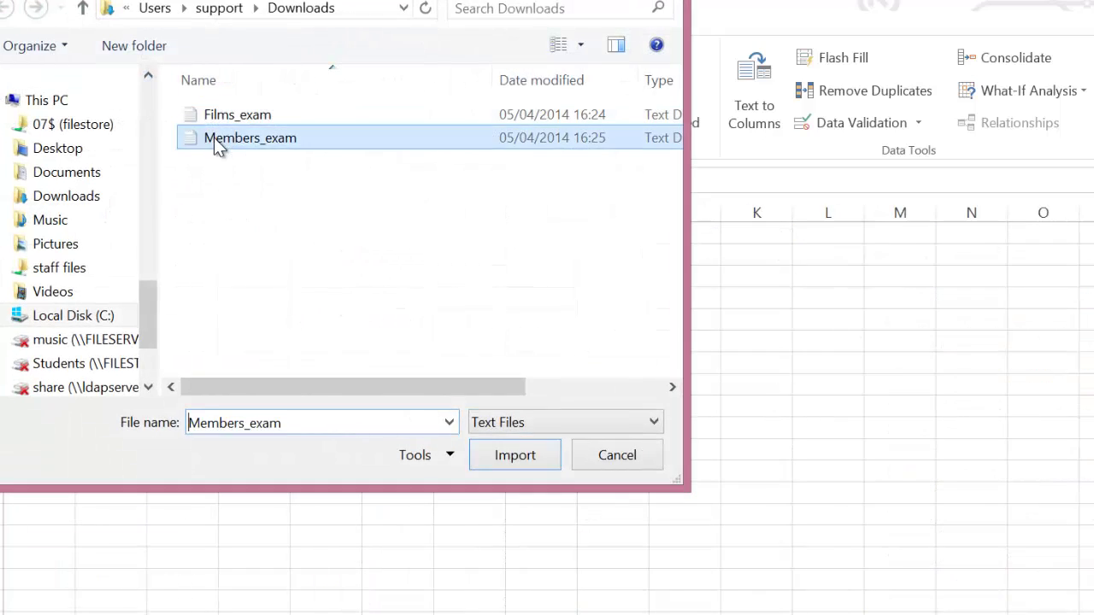
double_click(219, 142)
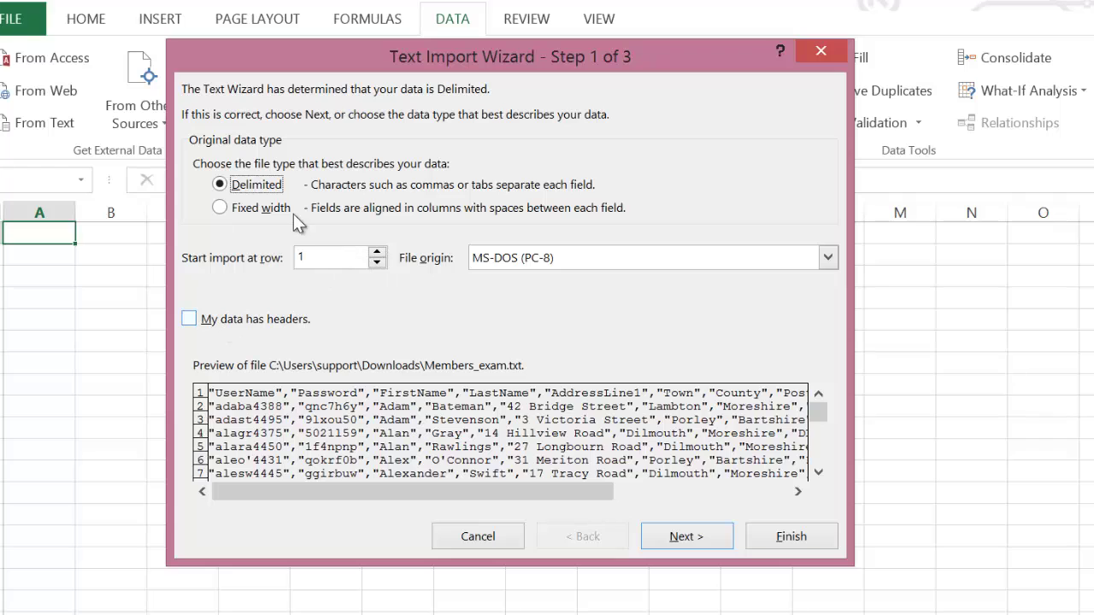
left_click(693, 541)
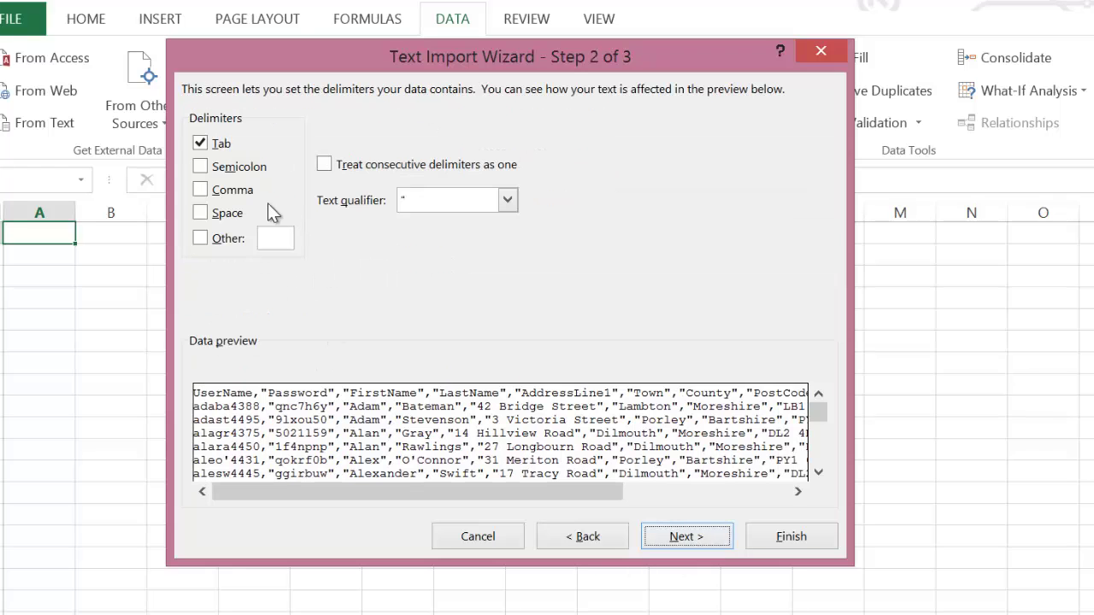
left_click(200, 190)
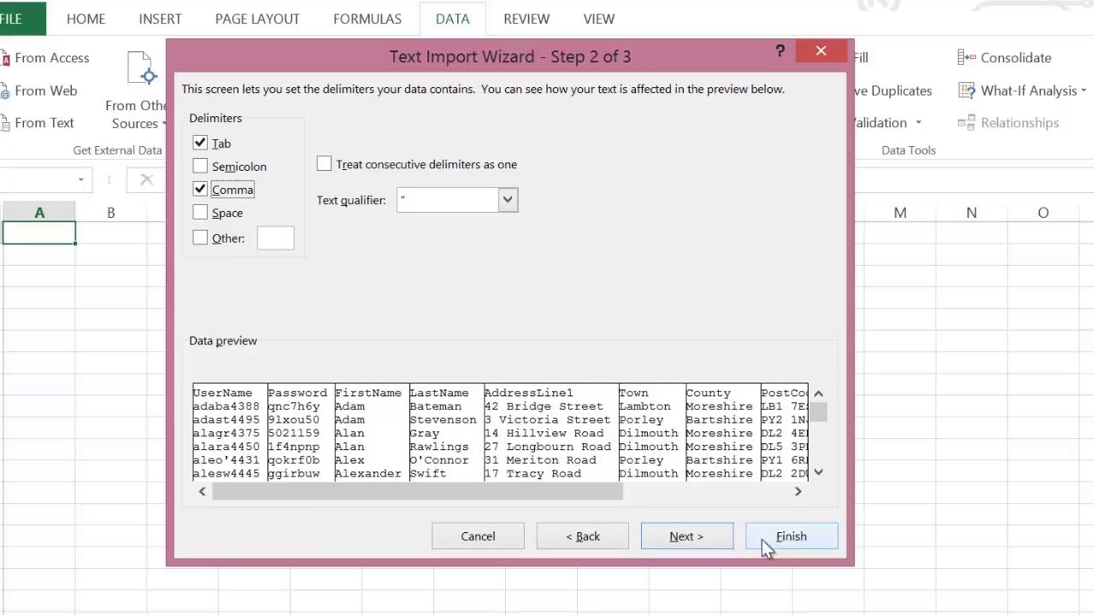
left_click(718, 542)
left_click(787, 542)
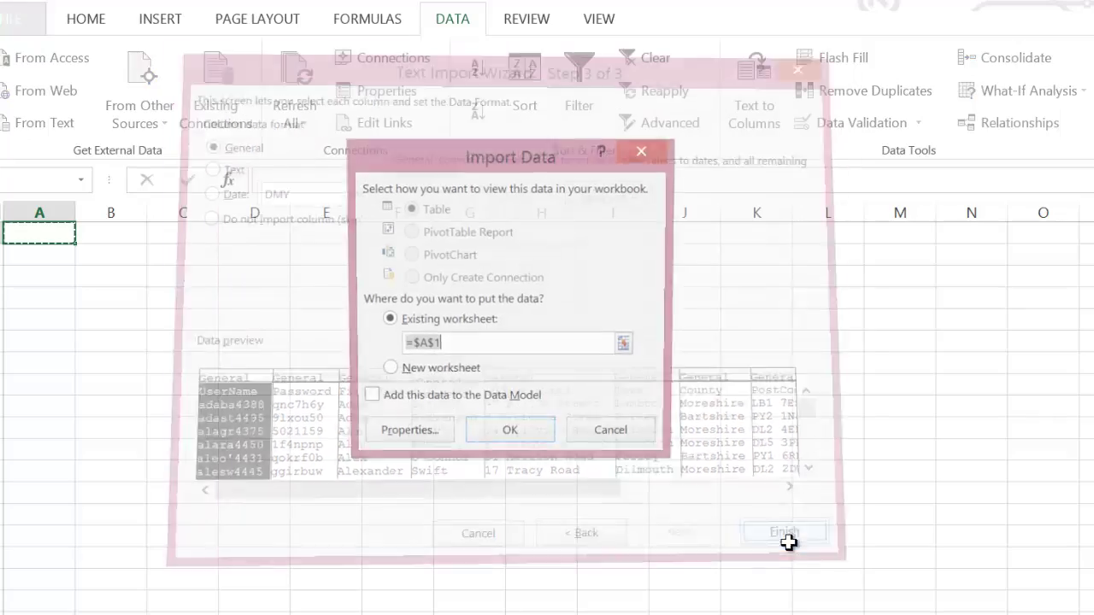
left_click(518, 439)
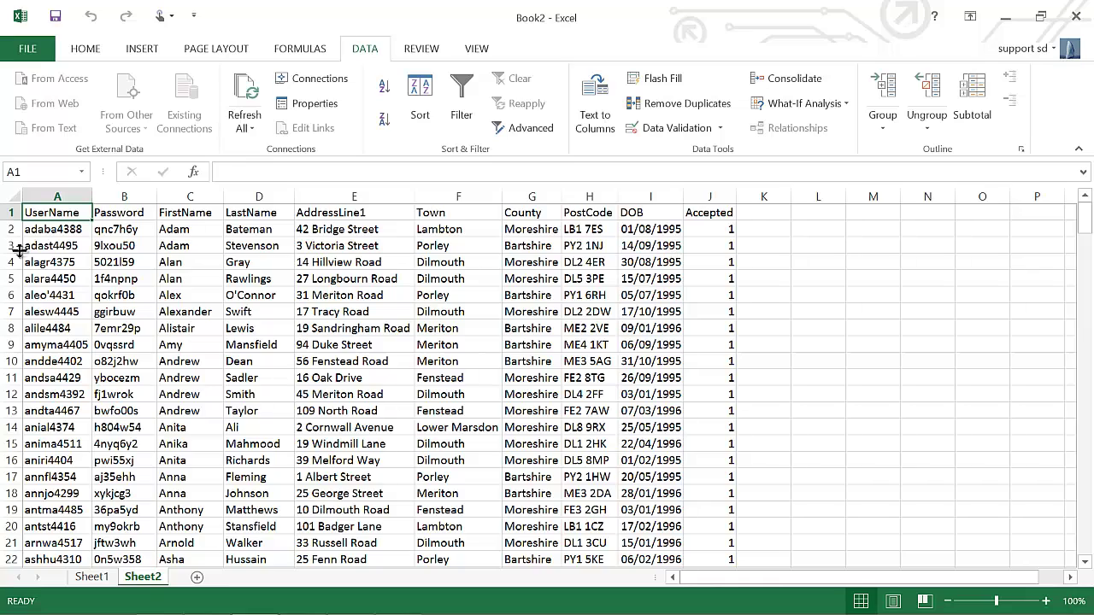
left_click(85, 577)
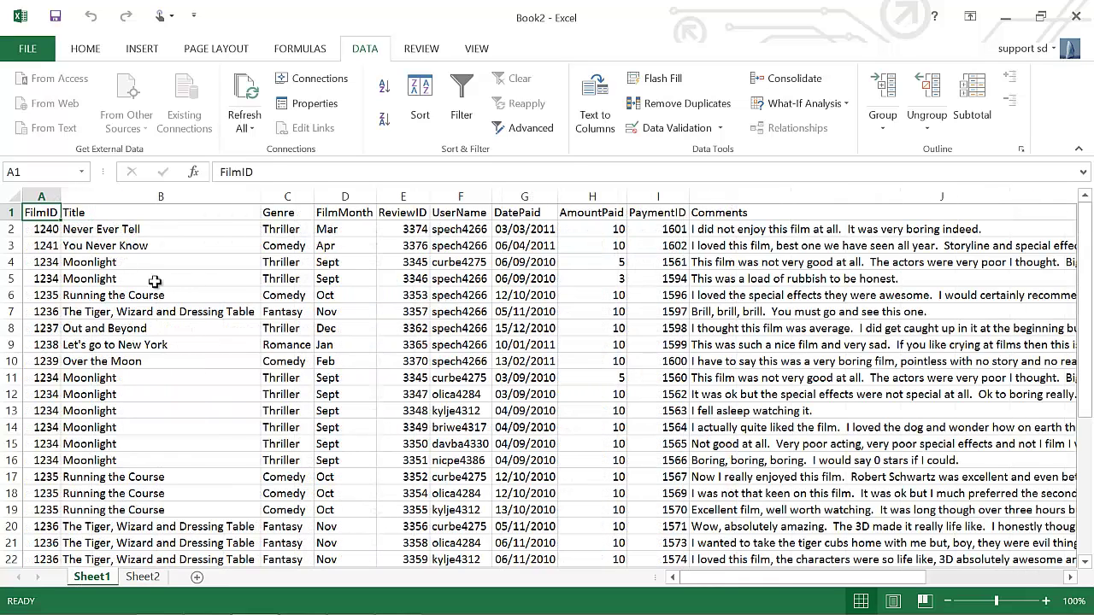
left_click_drag(128, 264, 34, 280)
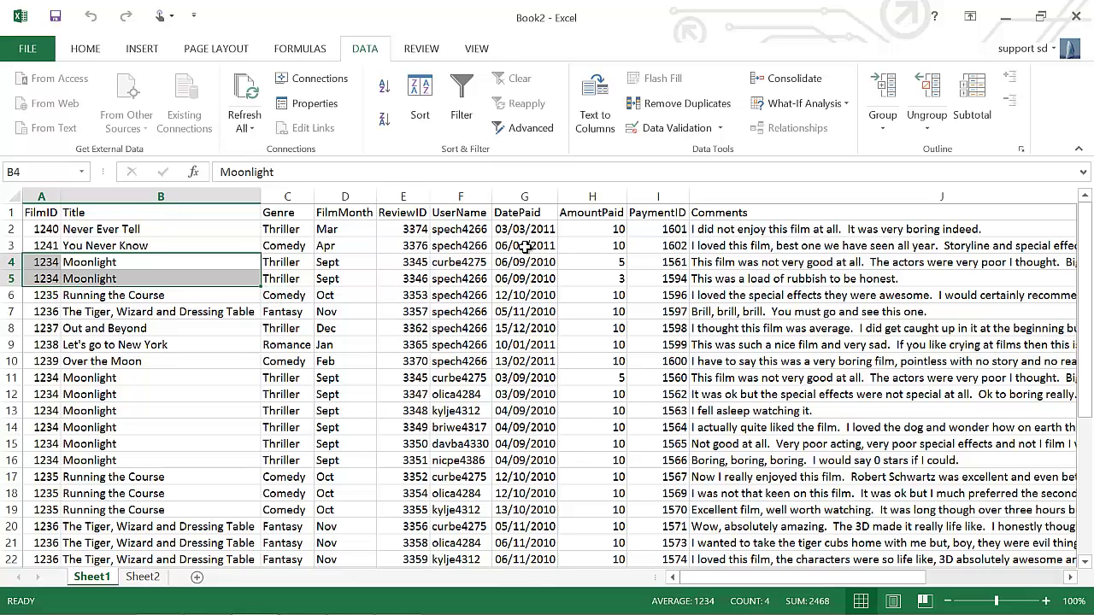
Add Sheet3 and paste Sheet1's film column headings into its row 1.
left_click(143, 576)
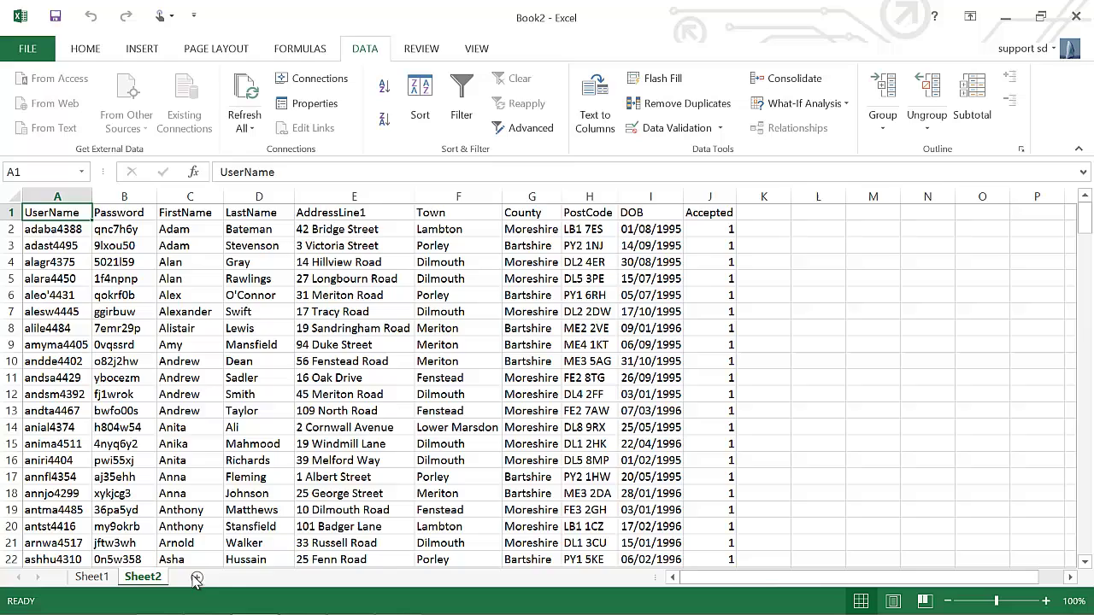
left_click(196, 577)
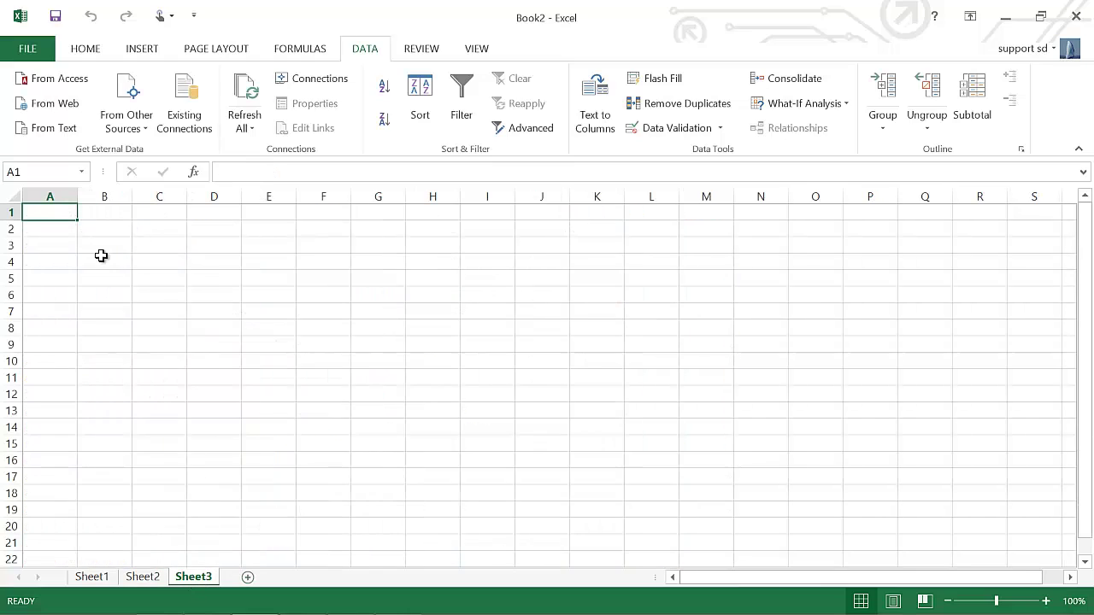
left_click(93, 577)
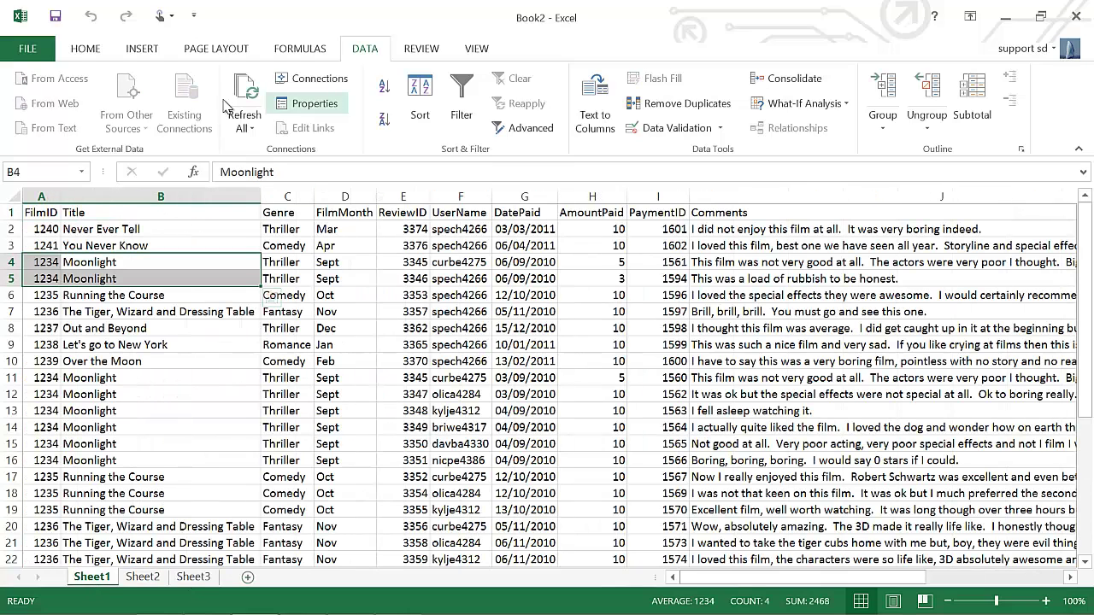
left_click_drag(39, 212, 940, 212)
key("ctrl+c")
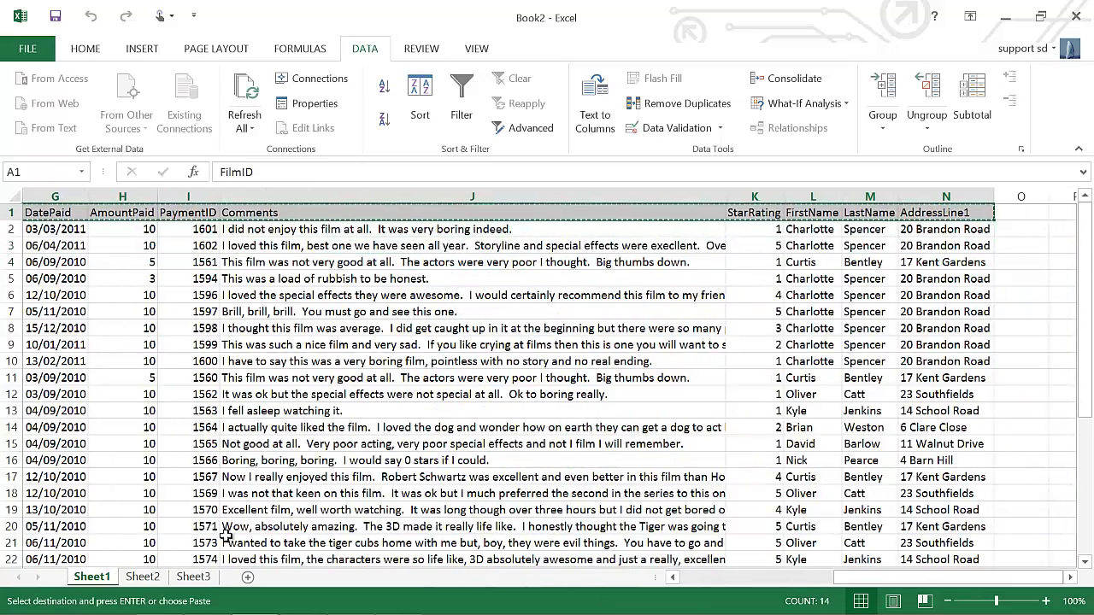
left_click(194, 577)
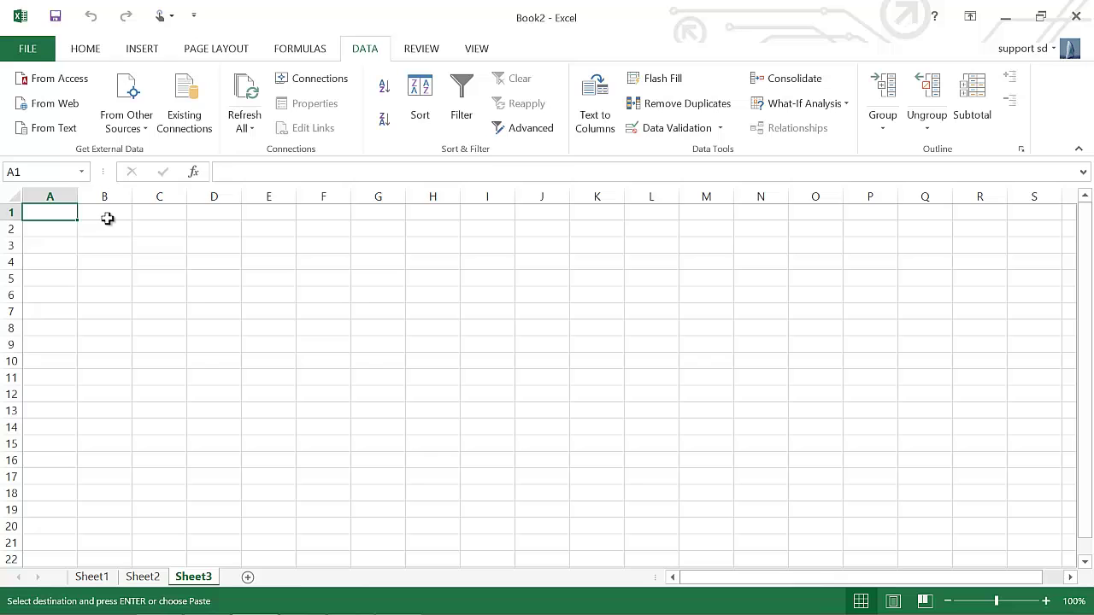
key("ctrl+v")
Paste Sheet2's member headings A1:J1 into Sheet3 at A2, then select cell B8.
left_click(142, 577)
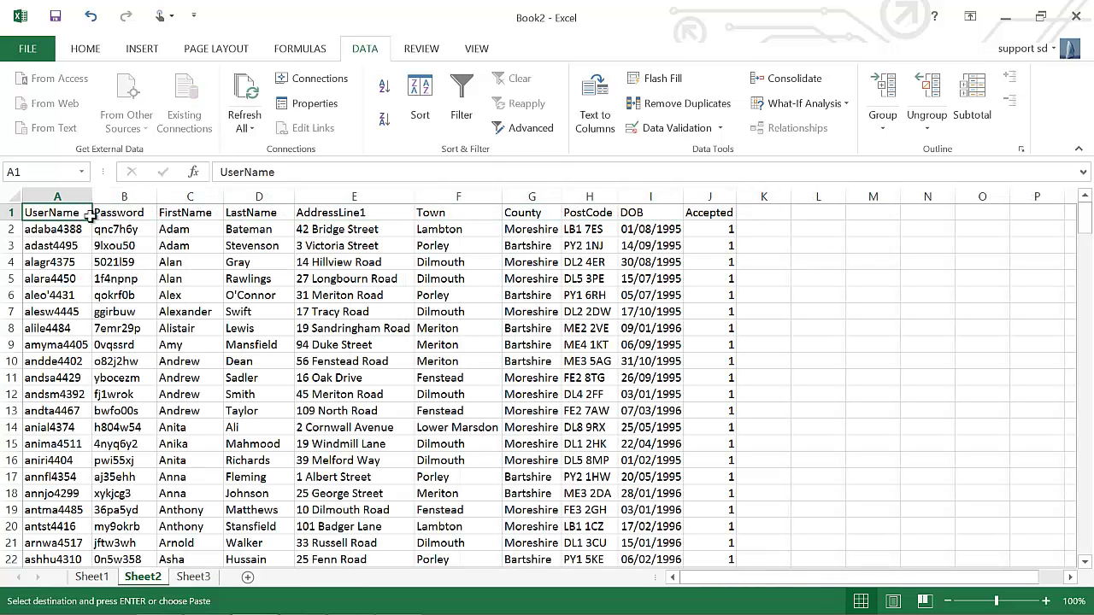
left_click_drag(60, 214, 722, 227)
key("ctrl+c")
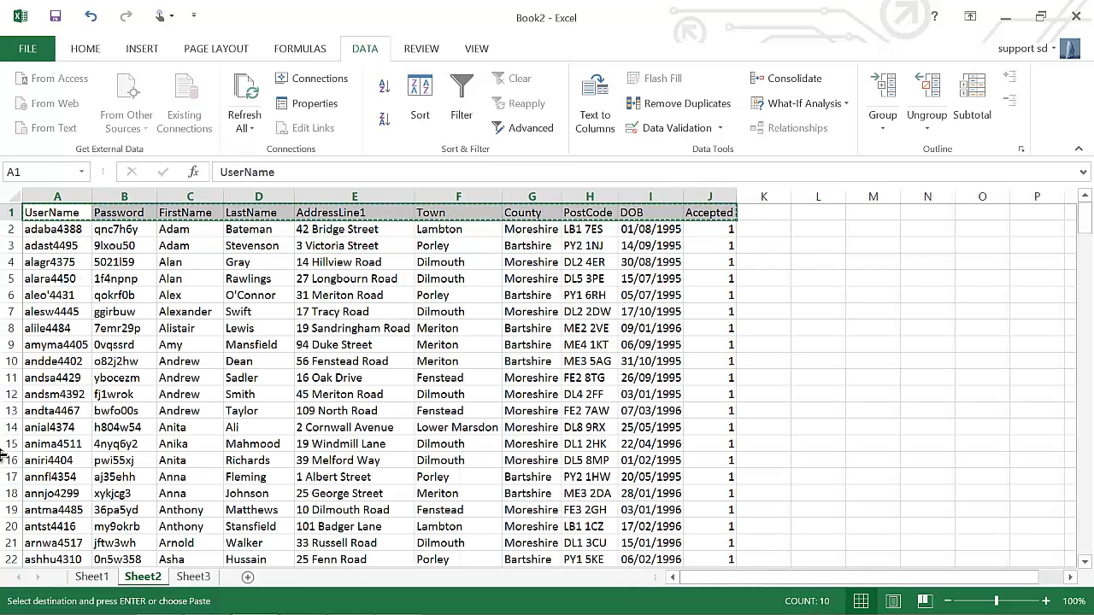
left_click(194, 576)
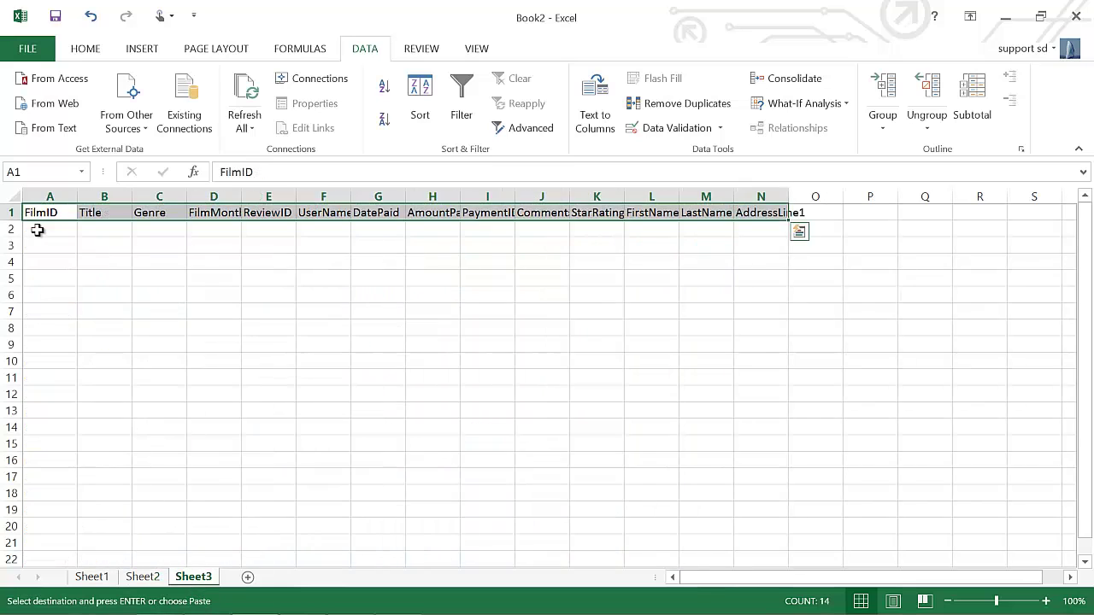
left_click(38, 229)
key("ctrl+v")
left_click(158, 359)
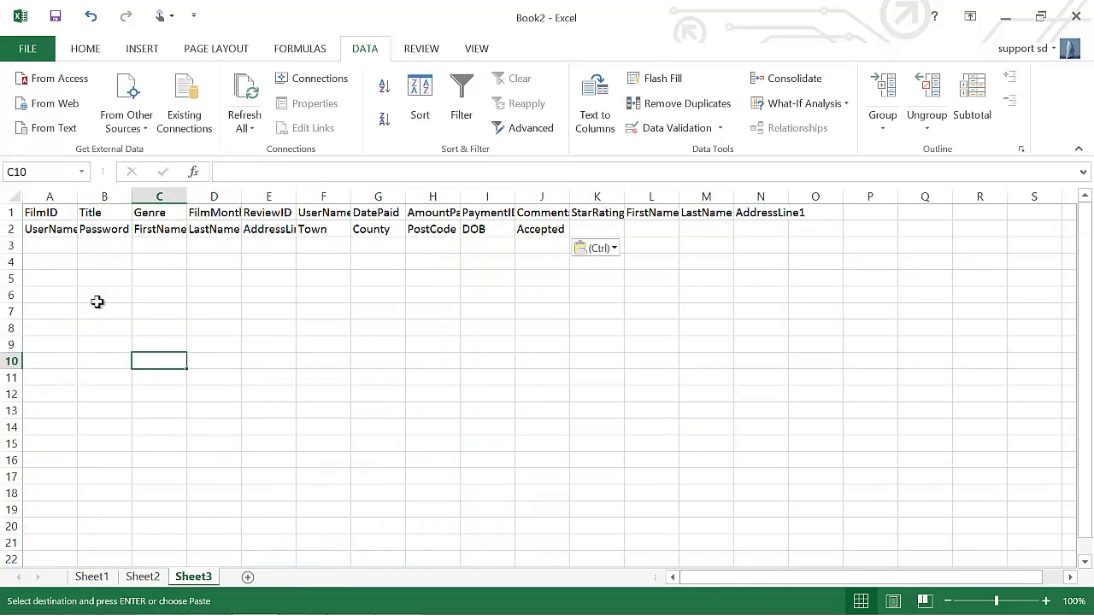
left_click(70, 328)
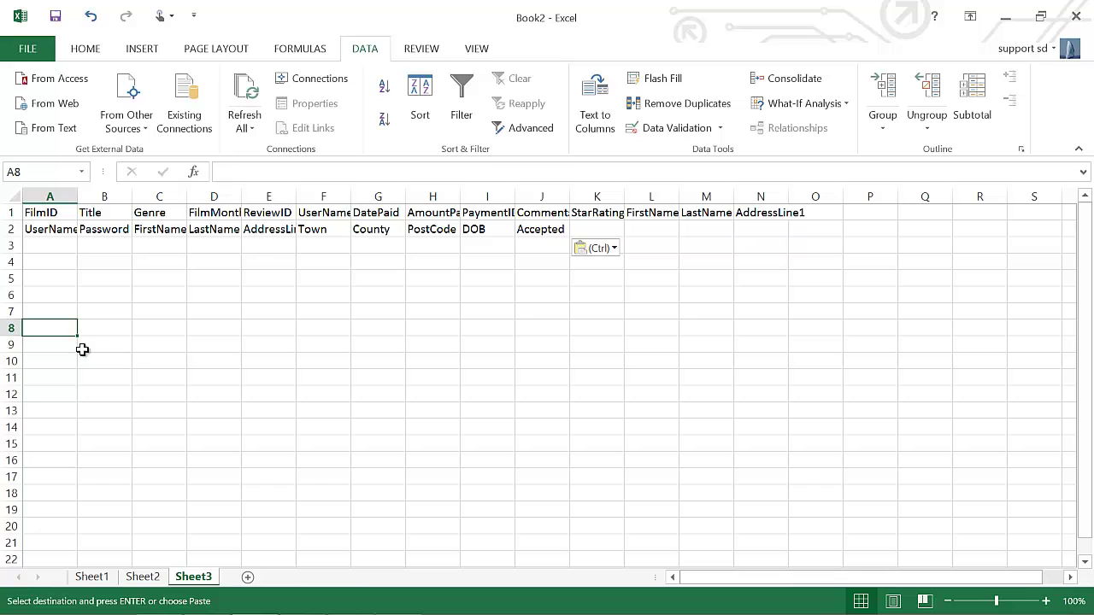
left_click(121, 331)
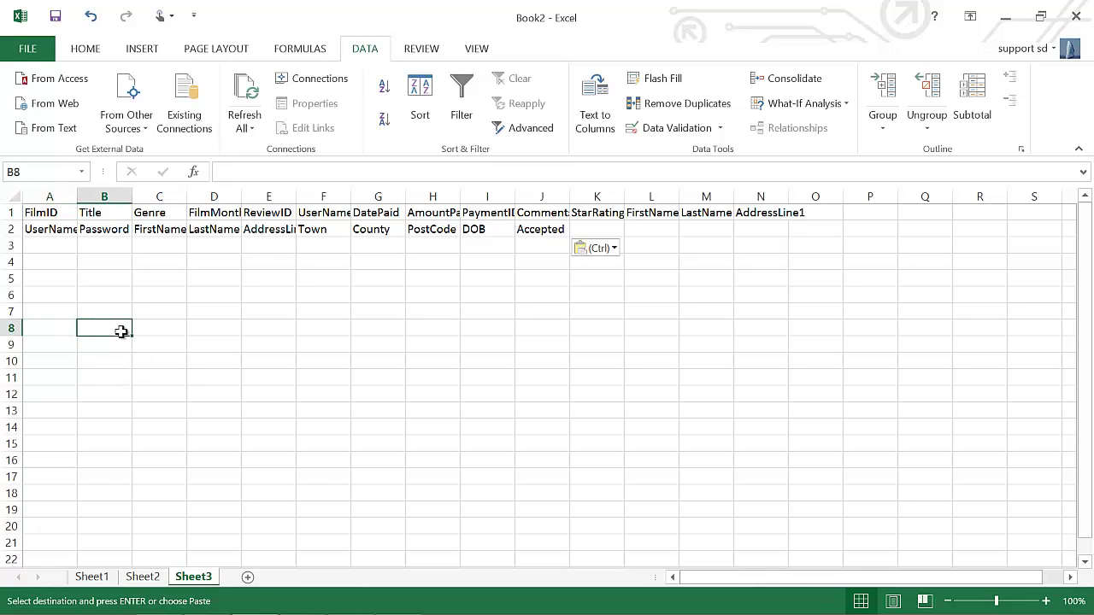
type("Membe")
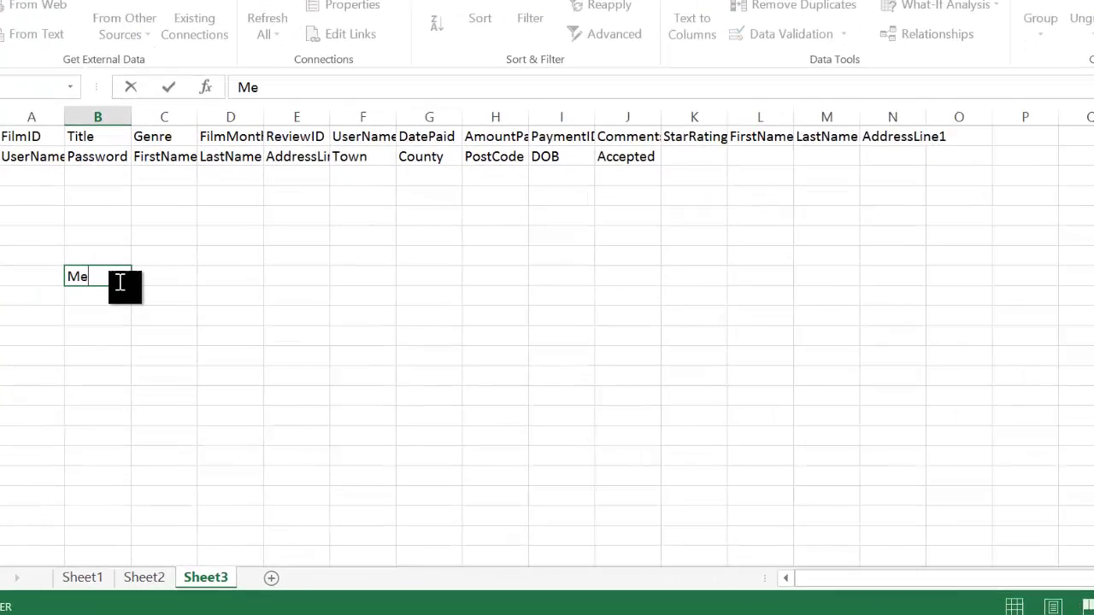
key("Tab")
key("Tab")
key("Tab")
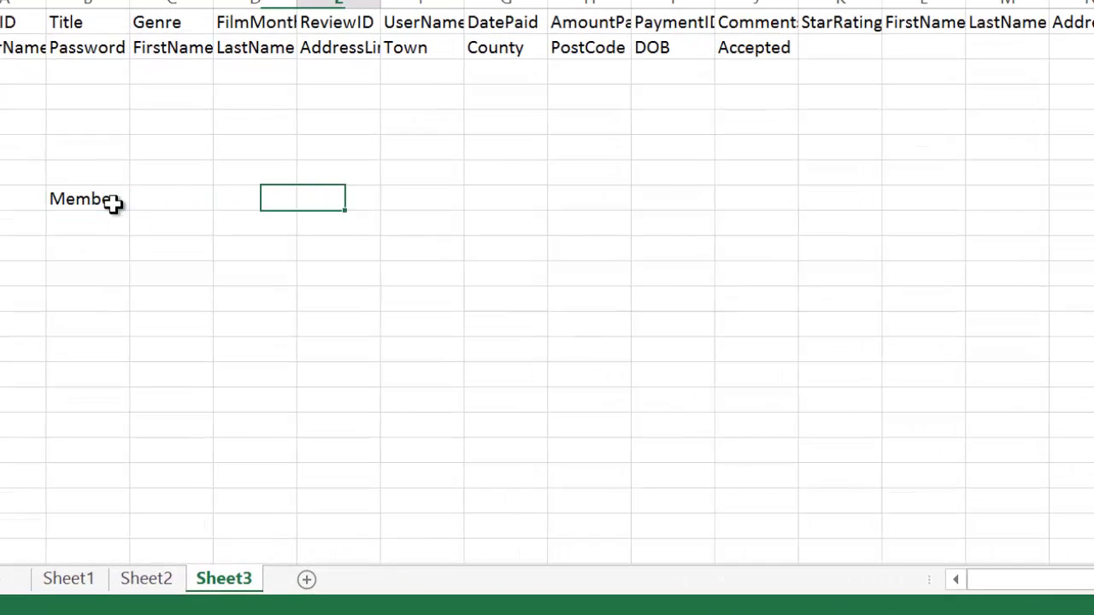
type("Film")
key("Tab")
key("Tab")
key("Tab")
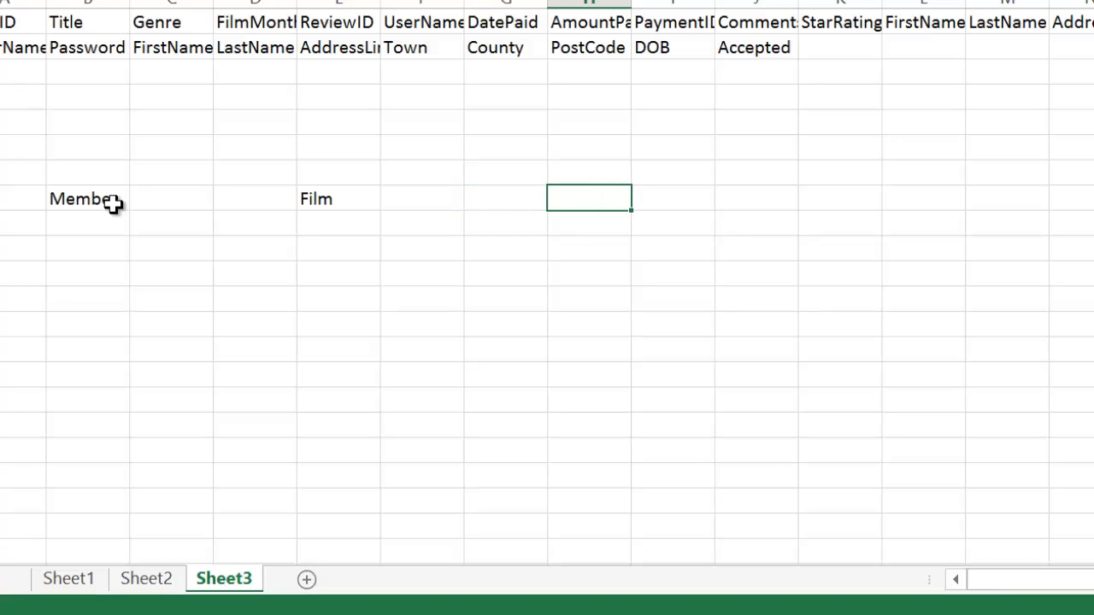
type("Review")
key("Tab")
key("Tab")
key("Tab")
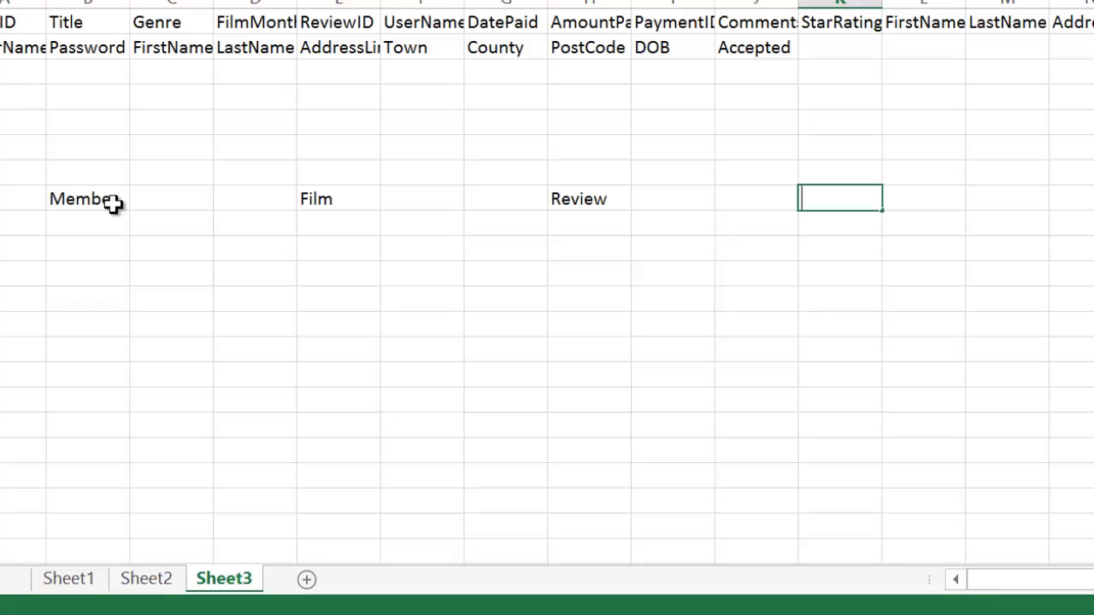
type("Payment")
key("Left")
key("Left")
key("Left")
key("Left")
key("Left")
key("Left")
key("Left")
key("Left")
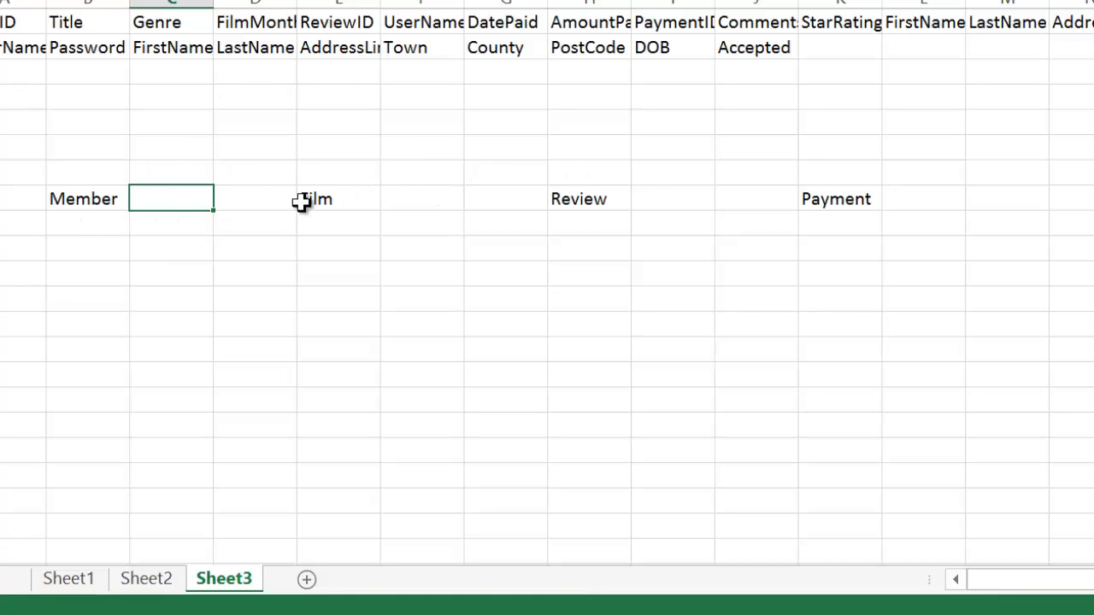
left_click(570, 171)
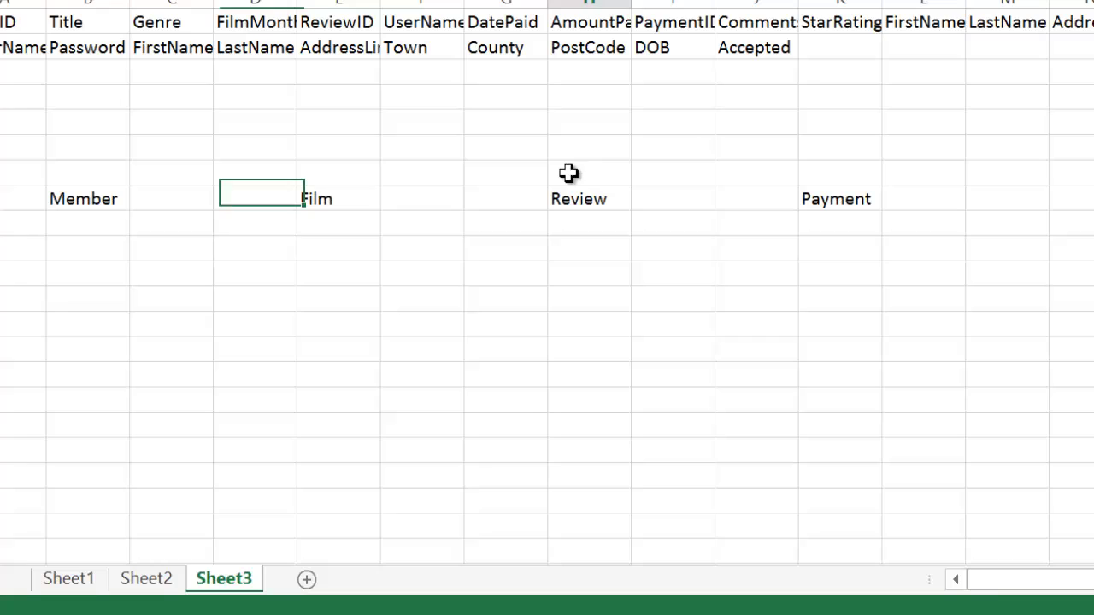
left_click(566, 449)
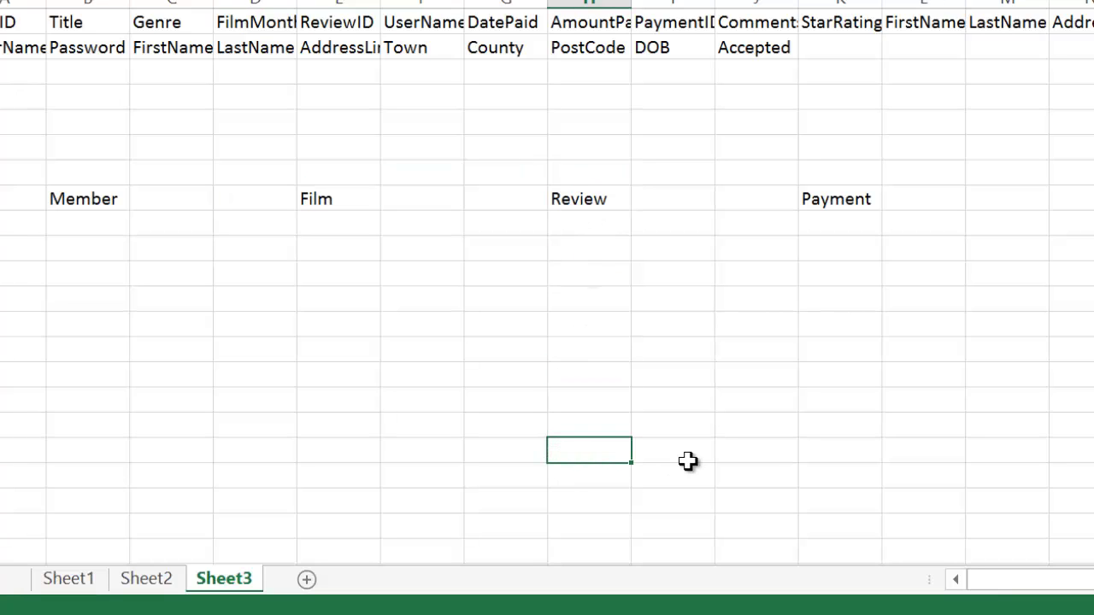
Enter member and Film in H18:H19 under the Review column.
type("member")
key("Return")
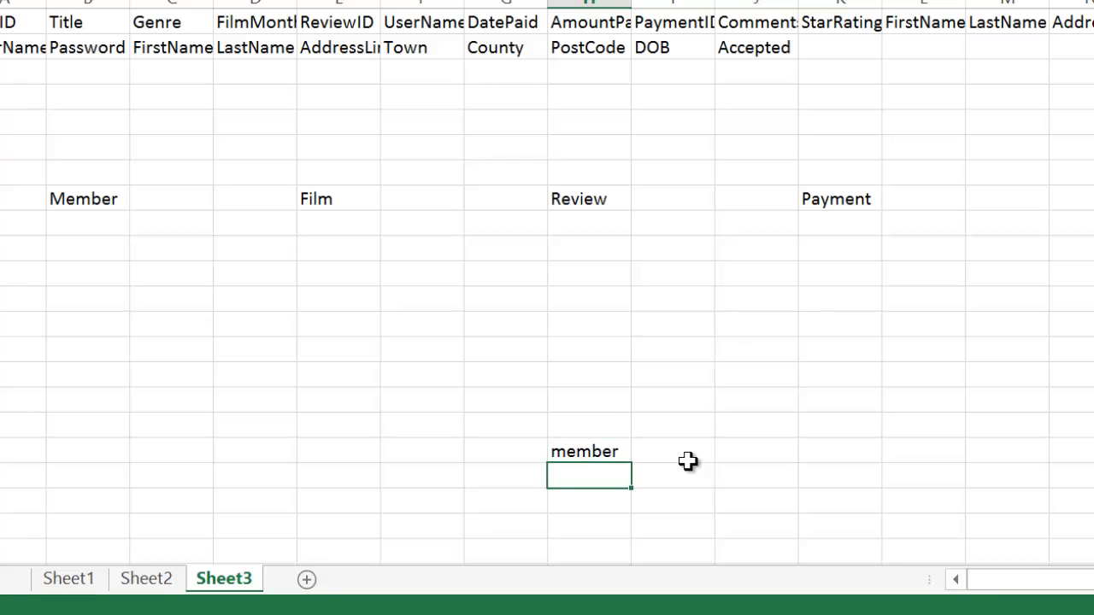
type("Film")
key("Up")
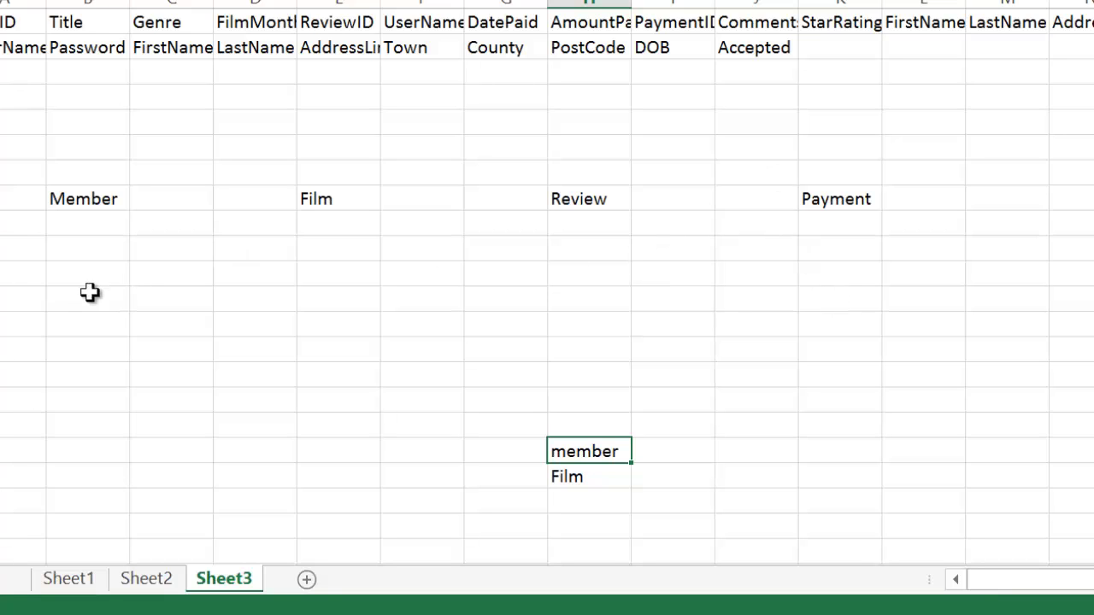
Enter Member and Film in K18:K19 under the Payment column.
left_click(861, 451)
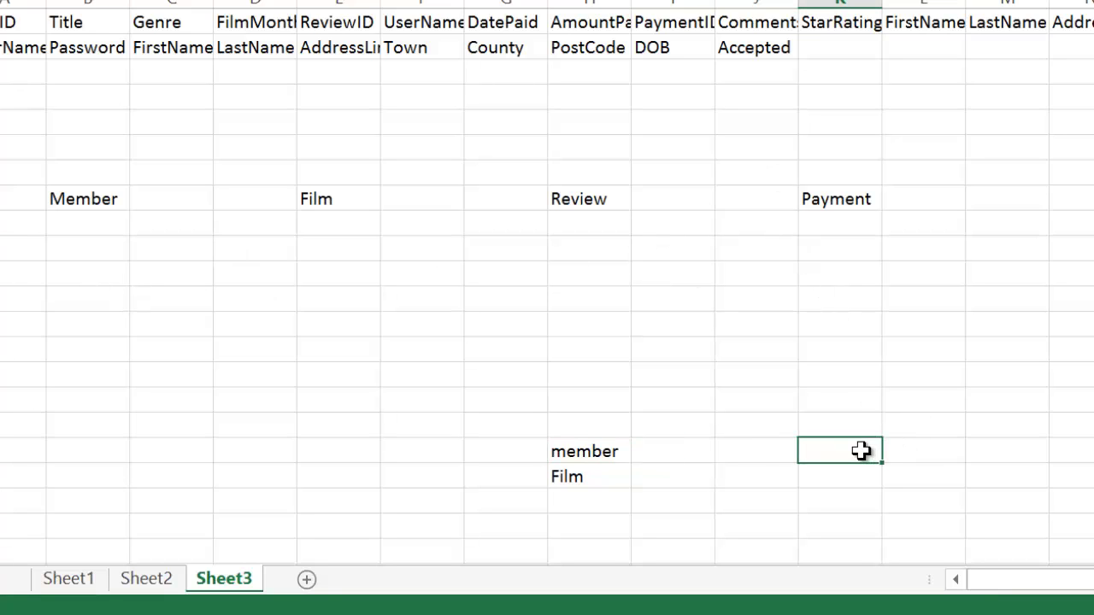
double_click(862, 451)
type("Memb")
key("Return")
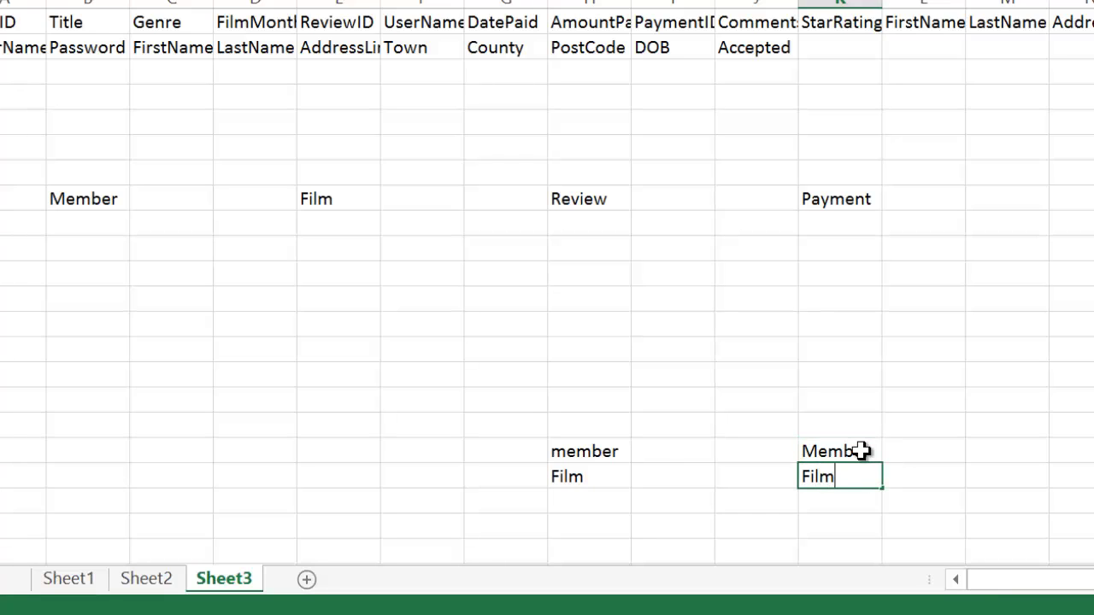
type("Film")
left_click(860, 451)
key("Down")
left_click(840, 524)
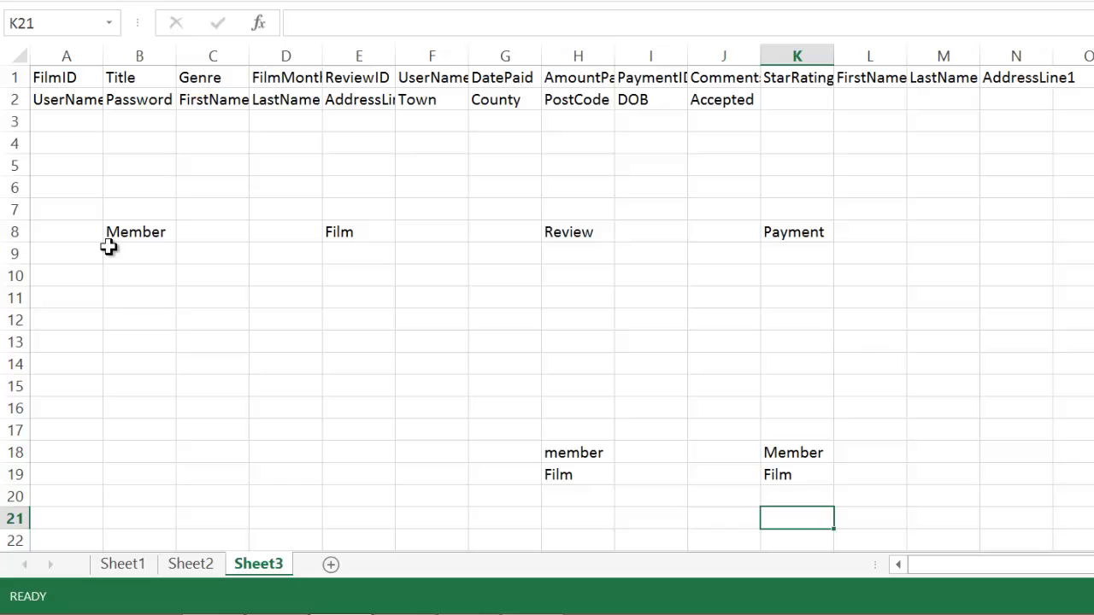
Copy UserName, Password, FirstName, LastName and AddressLine1 into B10:B14 under Member.
left_click(73, 103)
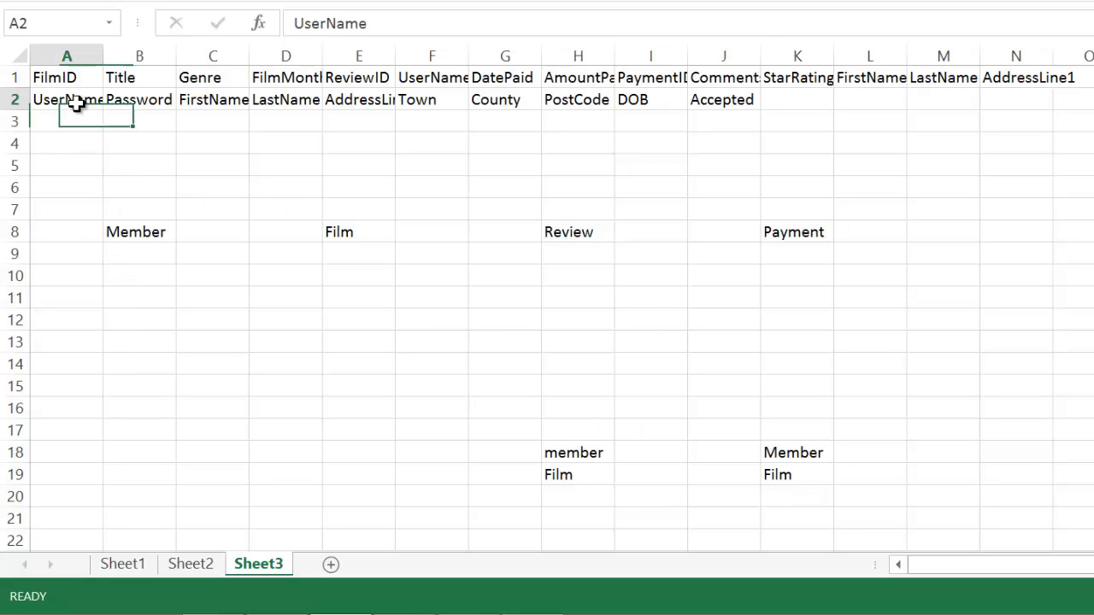
key("ctrl+c")
left_click(118, 270)
key("ctrl+v")
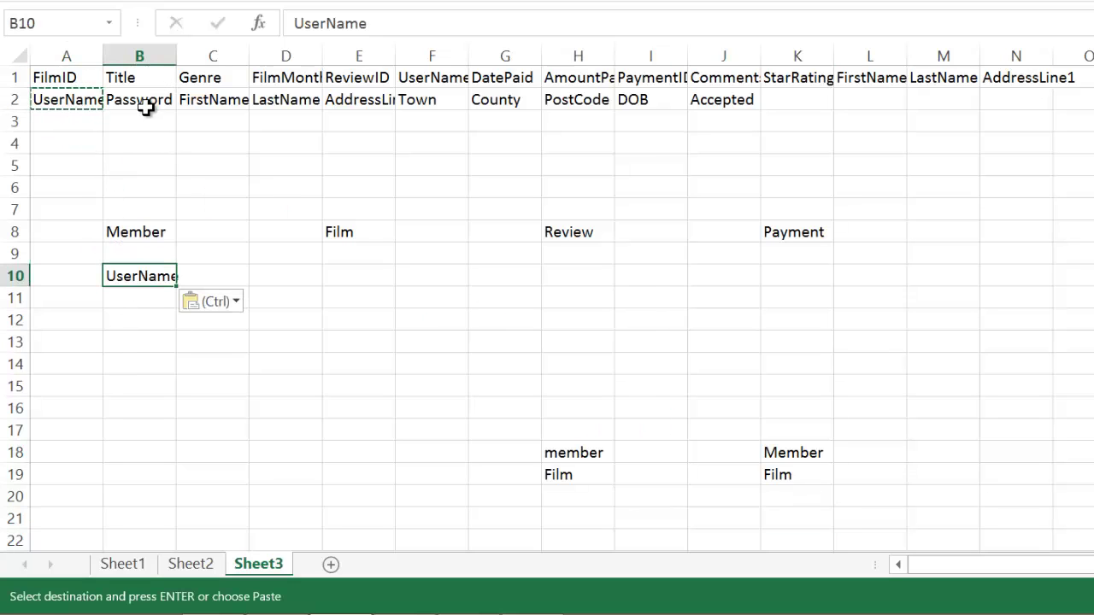
left_click(141, 103)
key("ctrl+c")
left_click(142, 292)
key("ctrl+v")
left_click(213, 99)
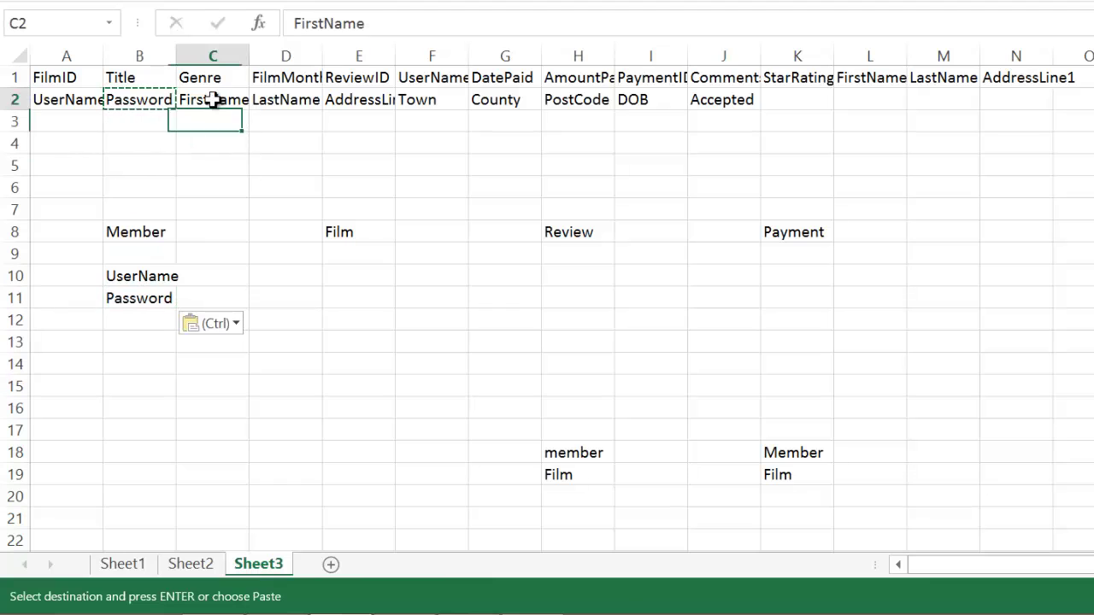
key("ctrl+c")
left_click(139, 314)
key("ctrl+v")
left_click(301, 103)
key("ctrl+c")
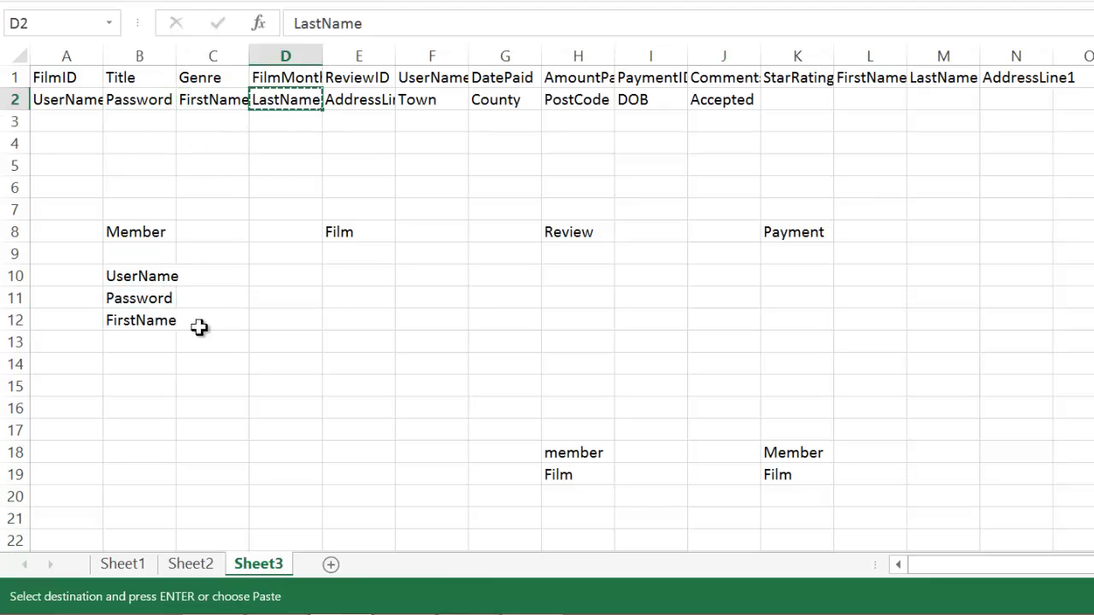
left_click(122, 343)
key("ctrl+v")
left_click(367, 111)
key("ctrl+c")
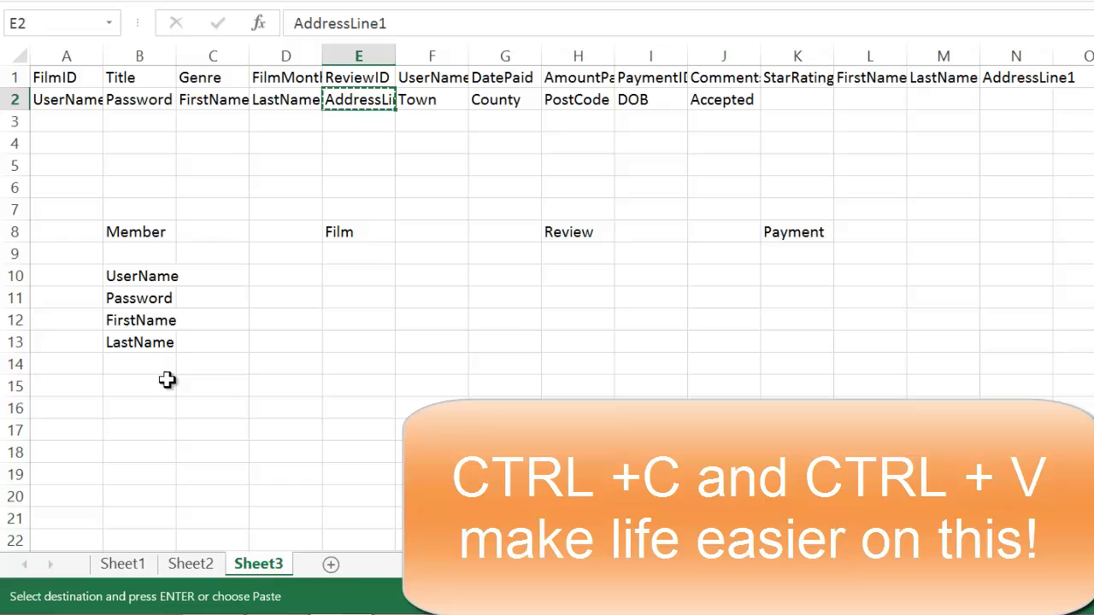
left_click(159, 369)
key("ctrl+v")
Copy Town, County, PostCode, DOB and Accepted into B15:B19 under Member.
left_click(448, 101)
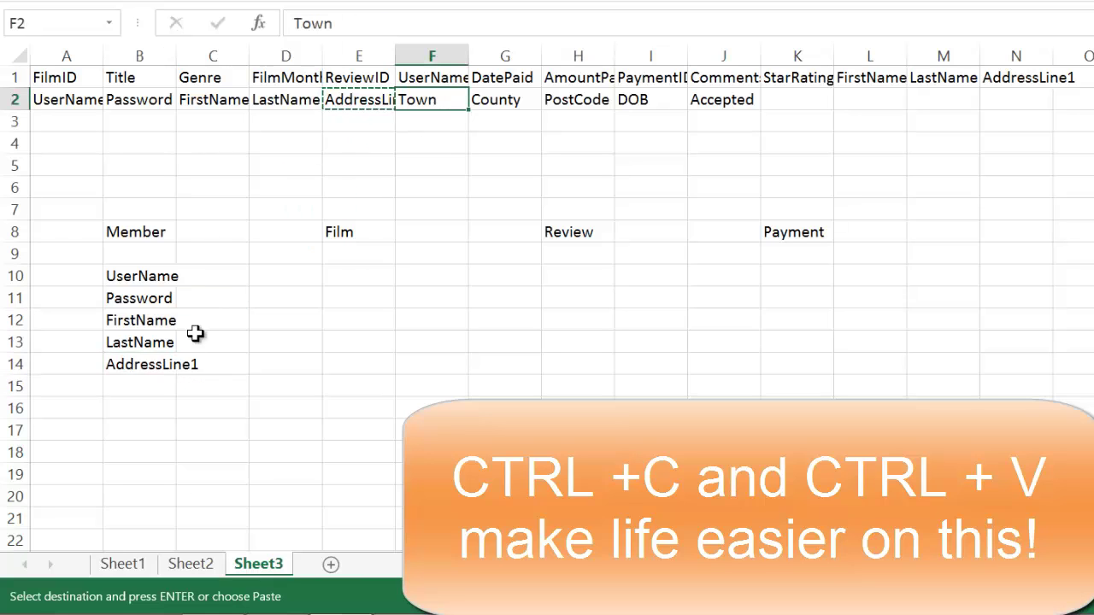
key("ctrl+c")
left_click(151, 384)
key("ctrl+v")
left_click(518, 101)
key("ctrl+c")
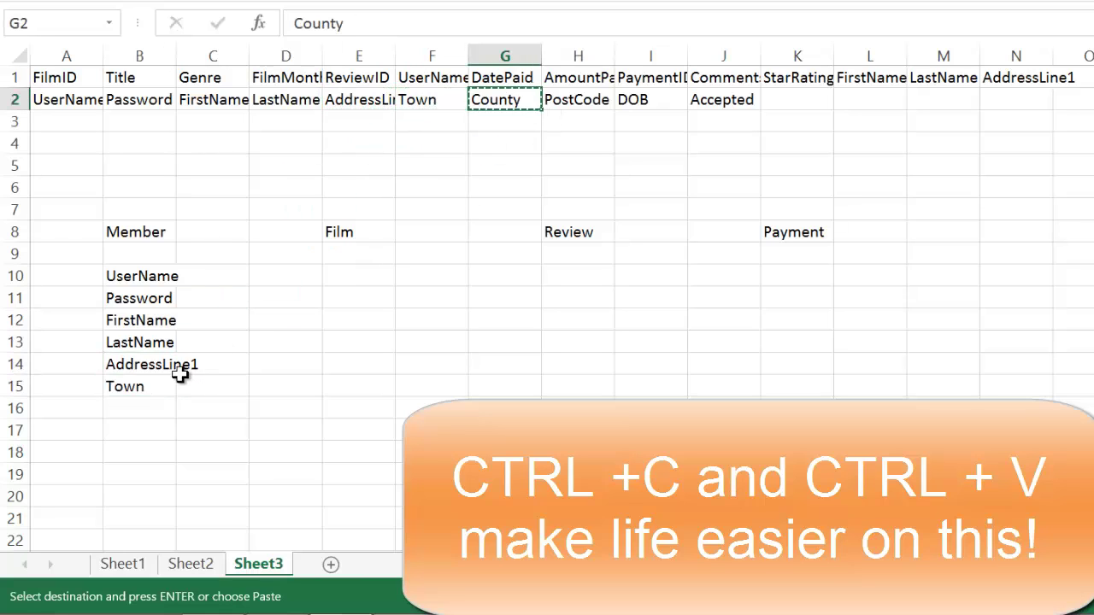
left_click(128, 407)
key("ctrl+v")
left_click(578, 101)
key("ctrl+c")
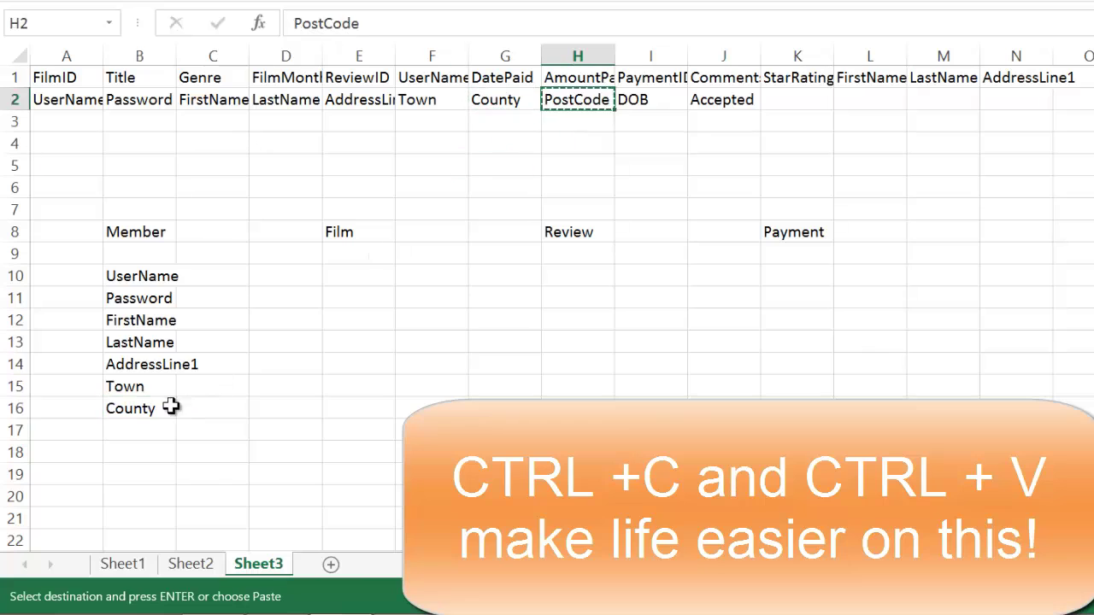
left_click(162, 429)
key("ctrl+v")
left_click(646, 101)
key("ctrl+c")
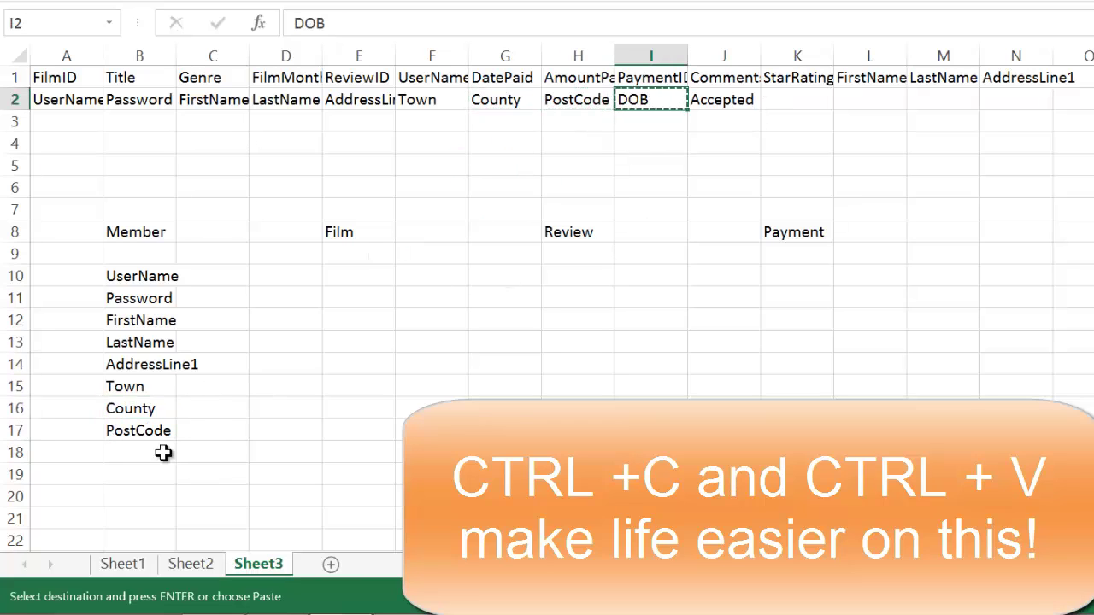
left_click(163, 453)
key("ctrl+v")
left_click(745, 100)
key("ctrl+c")
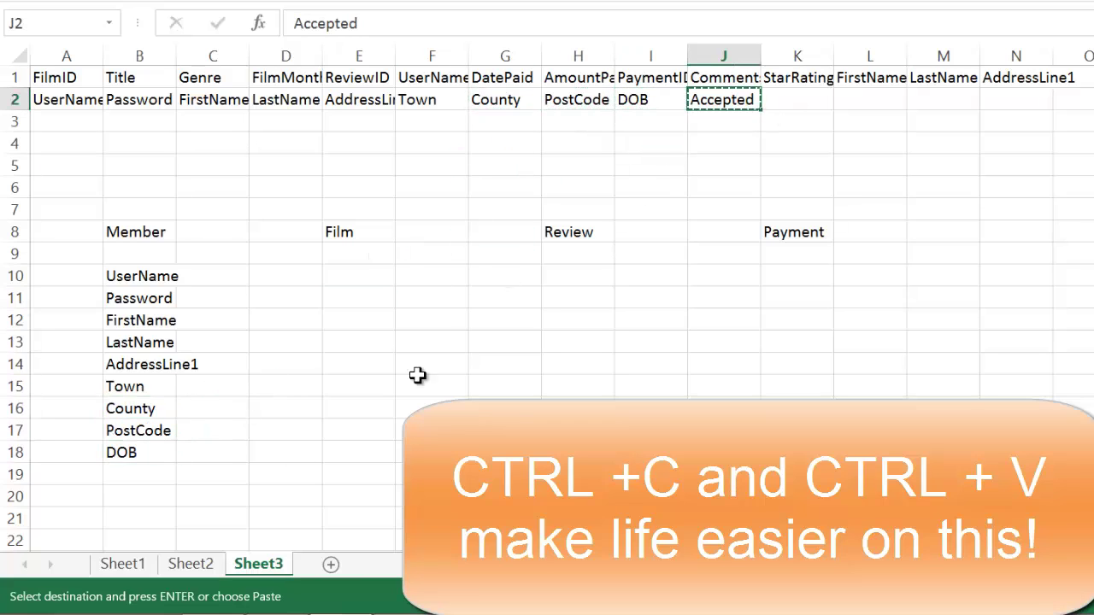
left_click(153, 472)
key("ctrl+v")
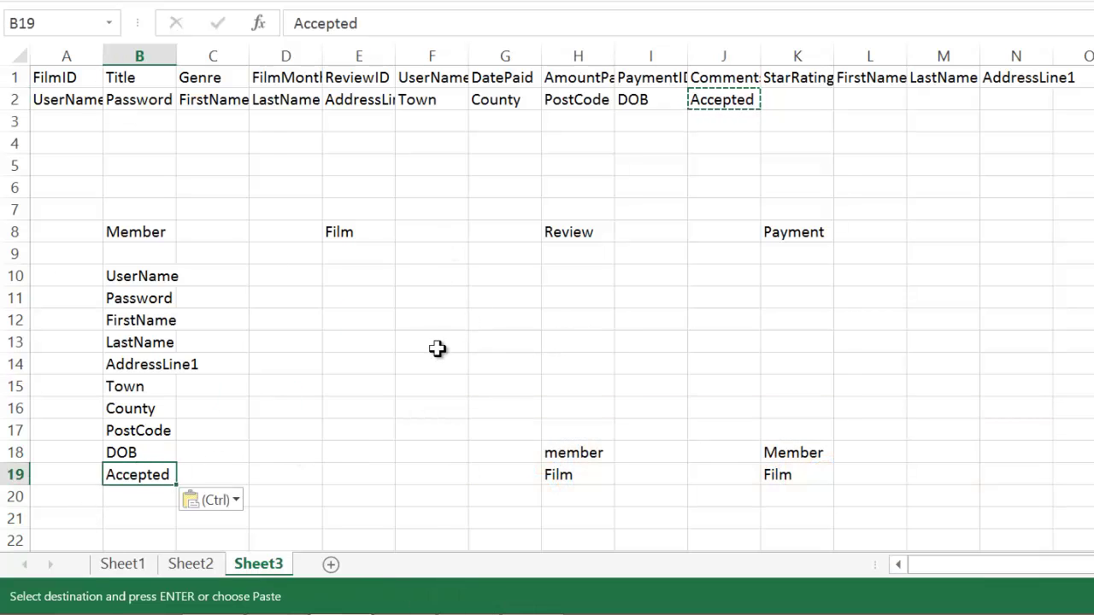
Copy FilmID, Title and Genre into E10:E12 under Film, then show Sheet1.
left_click(60, 77)
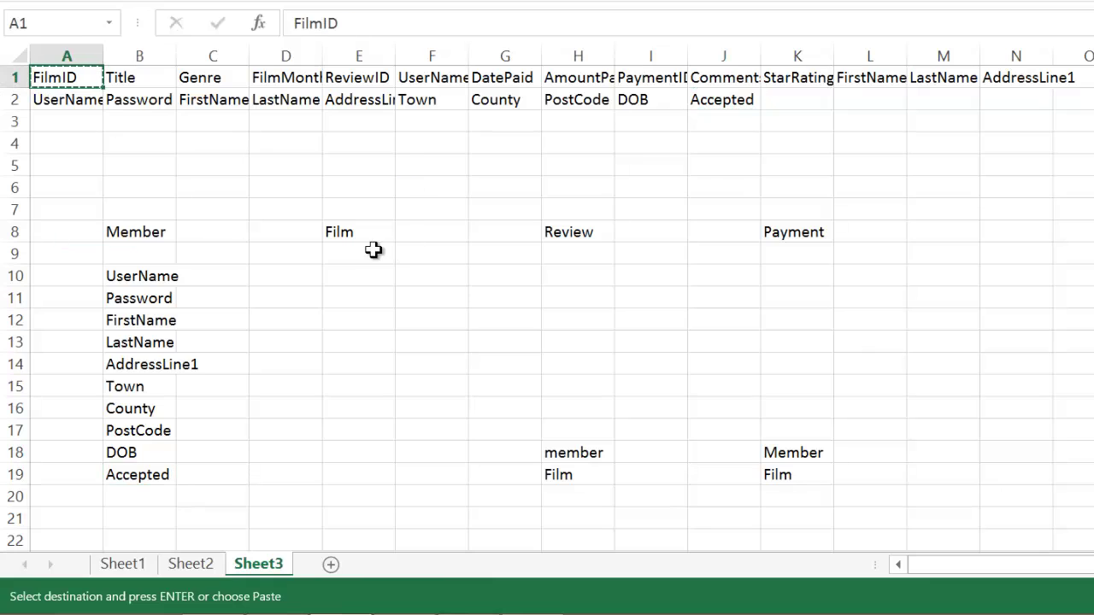
key("ctrl+c")
left_click(356, 276)
key("ctrl+v")
left_click(167, 80)
key("ctrl+c")
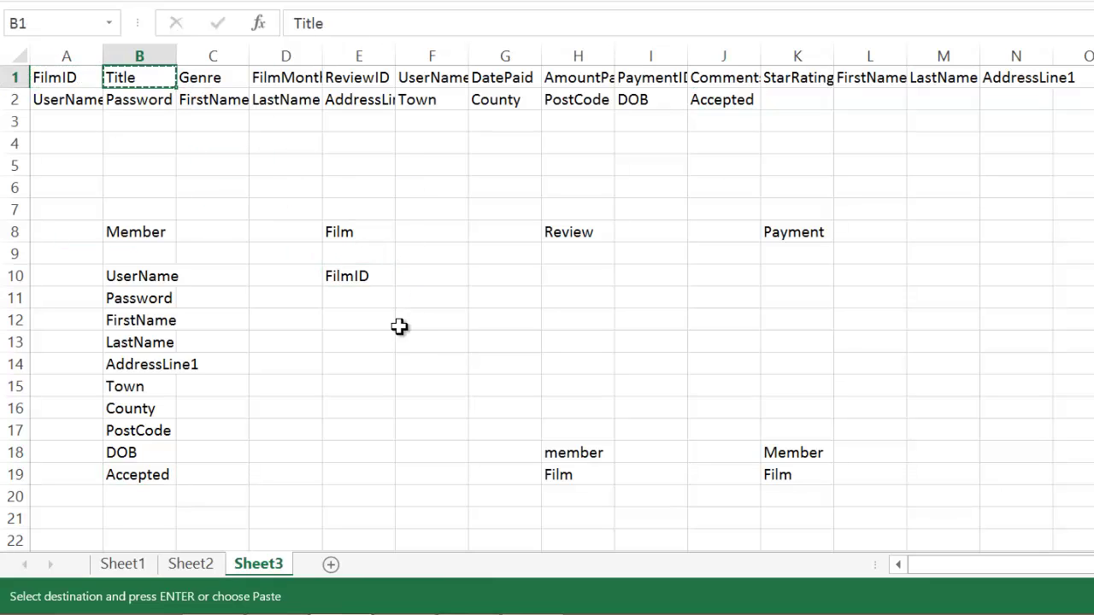
left_click(386, 301)
key("ctrl+v")
left_click(207, 80)
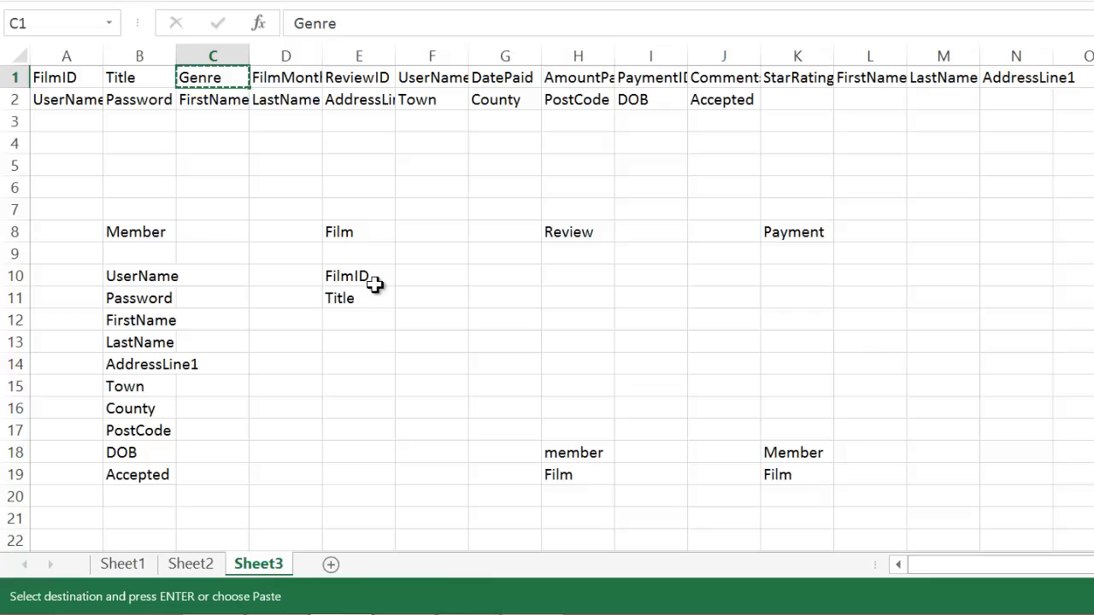
key("ctrl+c")
left_click(350, 322)
key("ctrl+v")
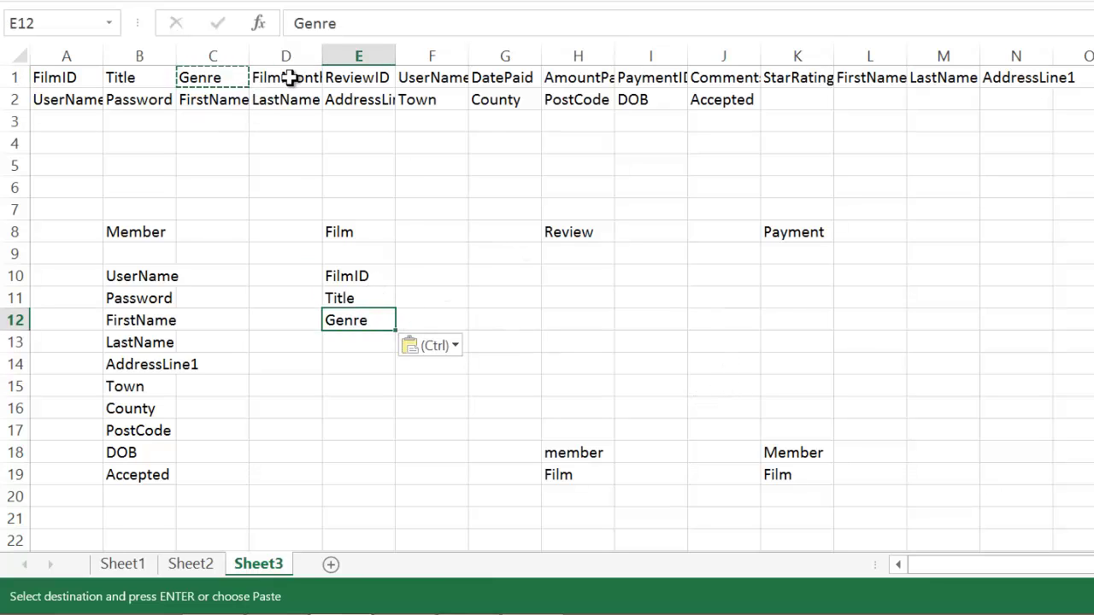
left_click(142, 565)
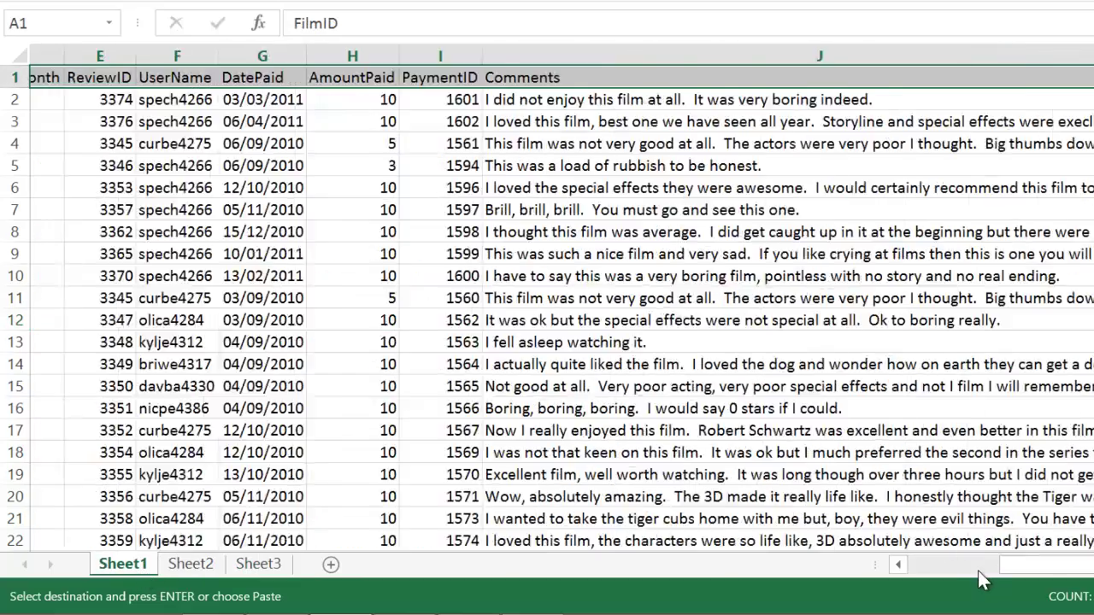
Look over Sheet1's film data, scroll back to row 1, and return to Sheet3.
scroll(980, 568, "left", 5)
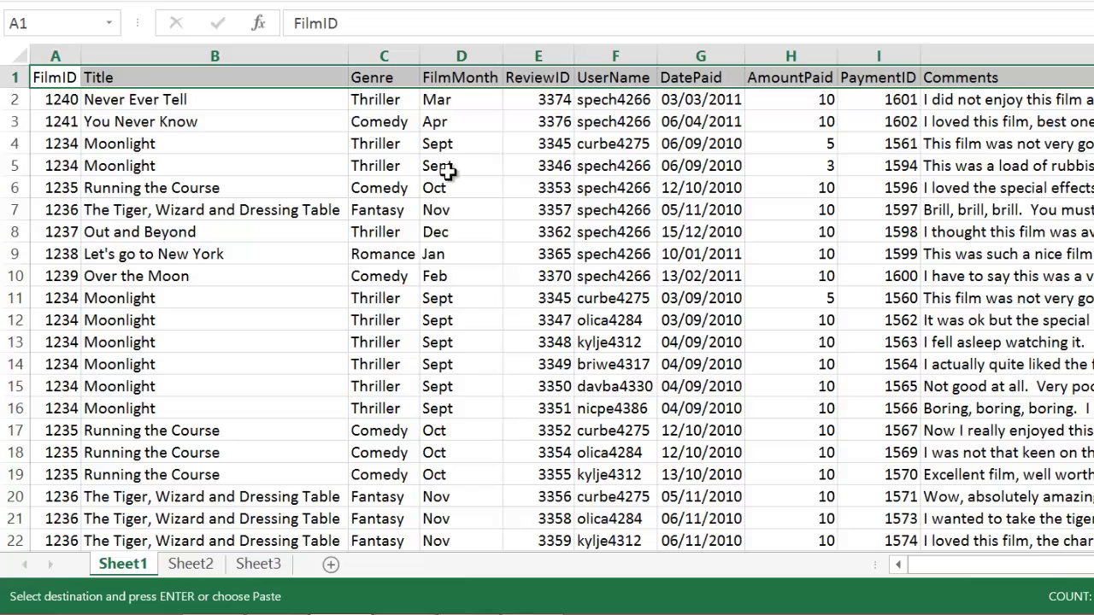
left_click(451, 298)
left_click(451, 342)
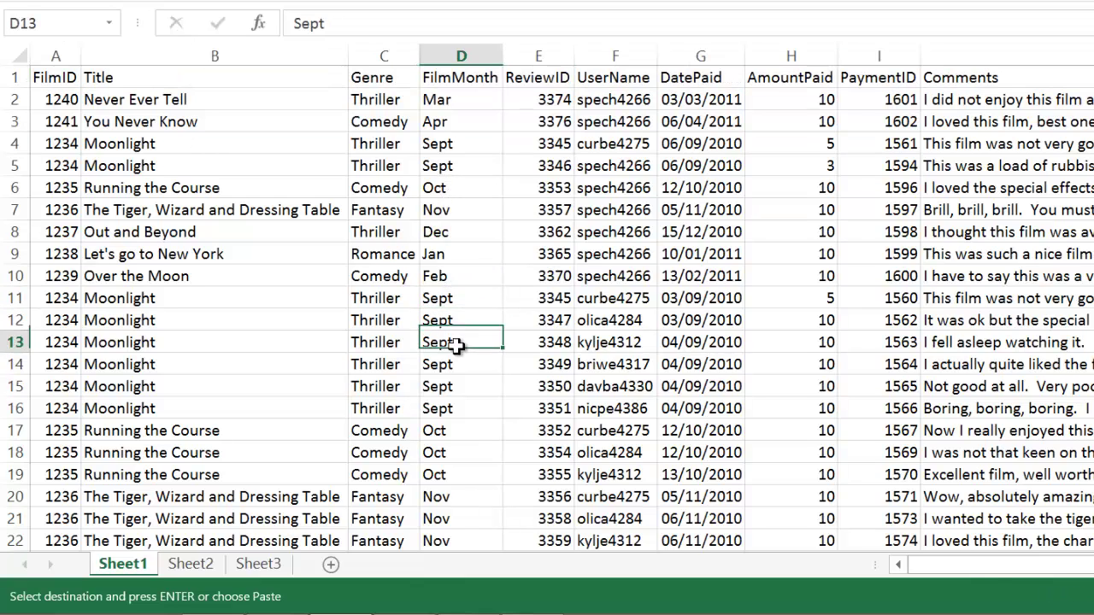
left_click(449, 364)
left_click(449, 387)
left_click(450, 410)
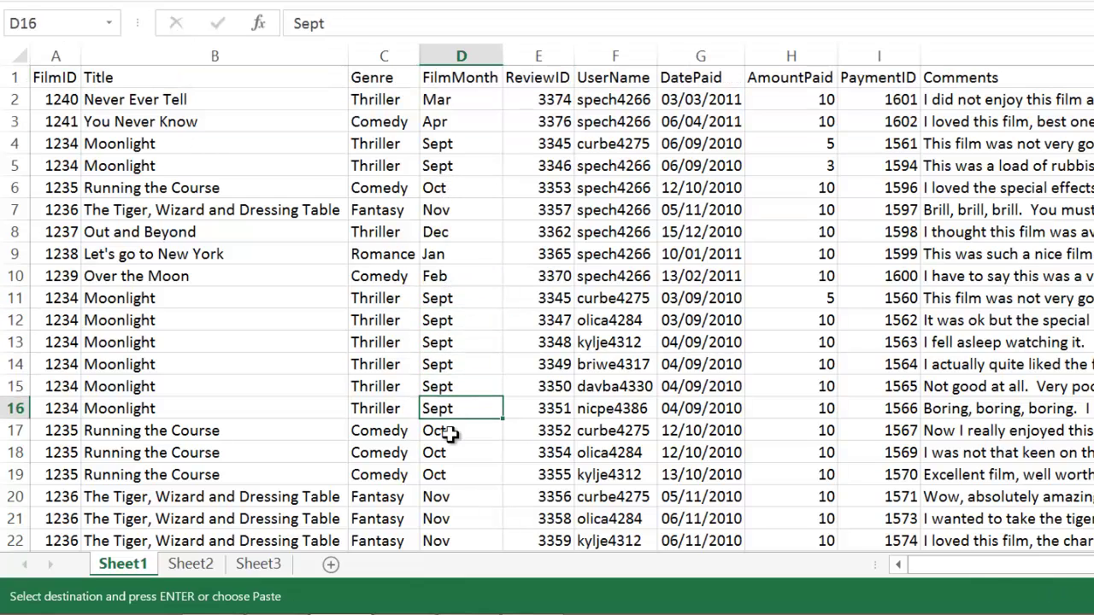
left_click(451, 434)
left_click(446, 456)
left_click(440, 475)
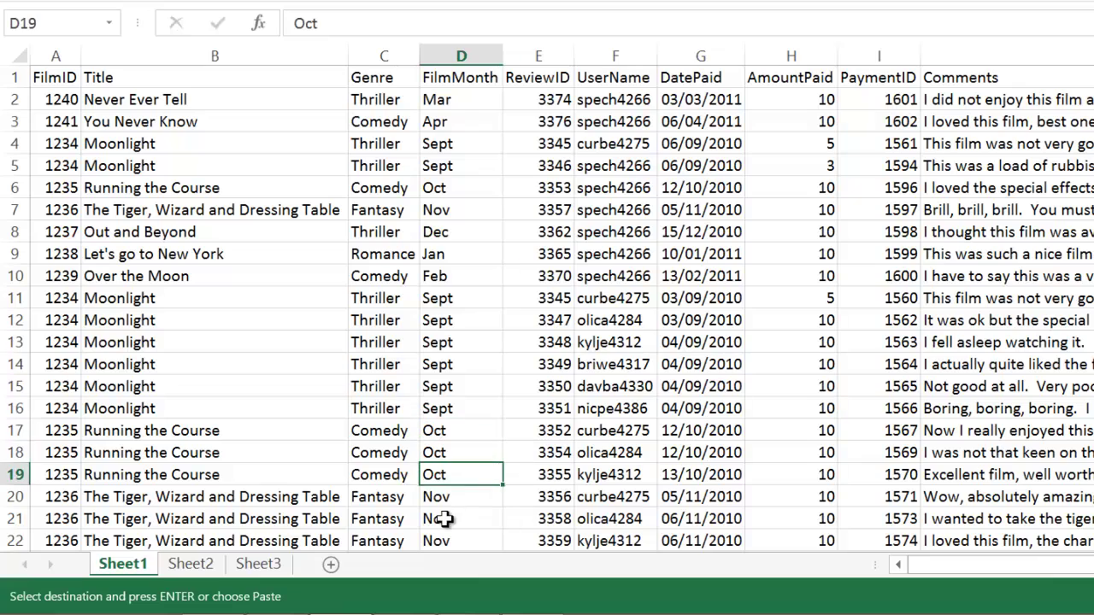
left_click(435, 519)
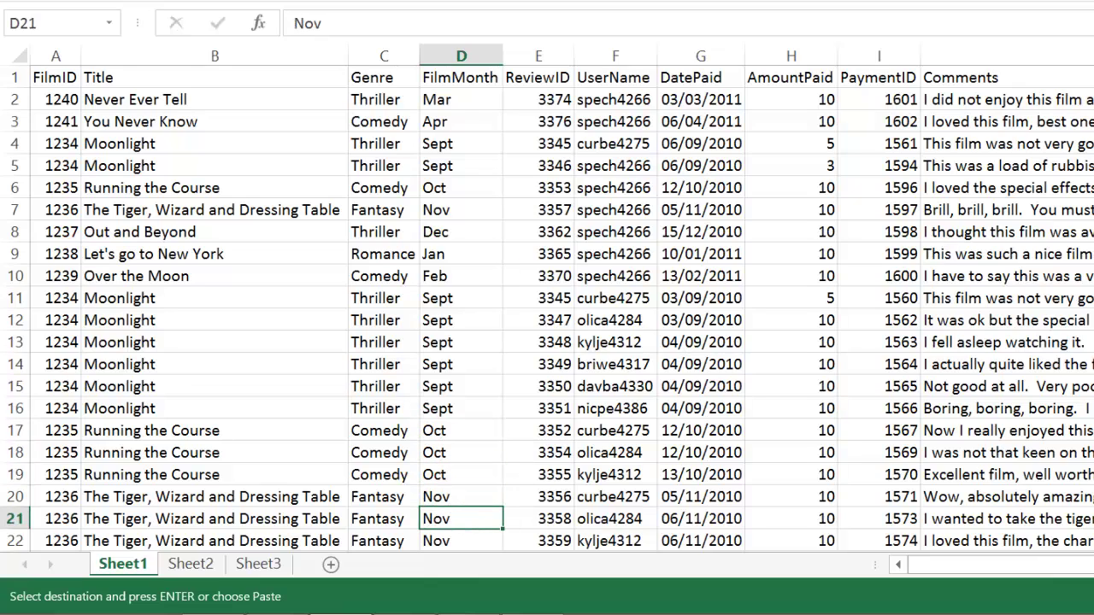
scroll(547, 310, "down", 3)
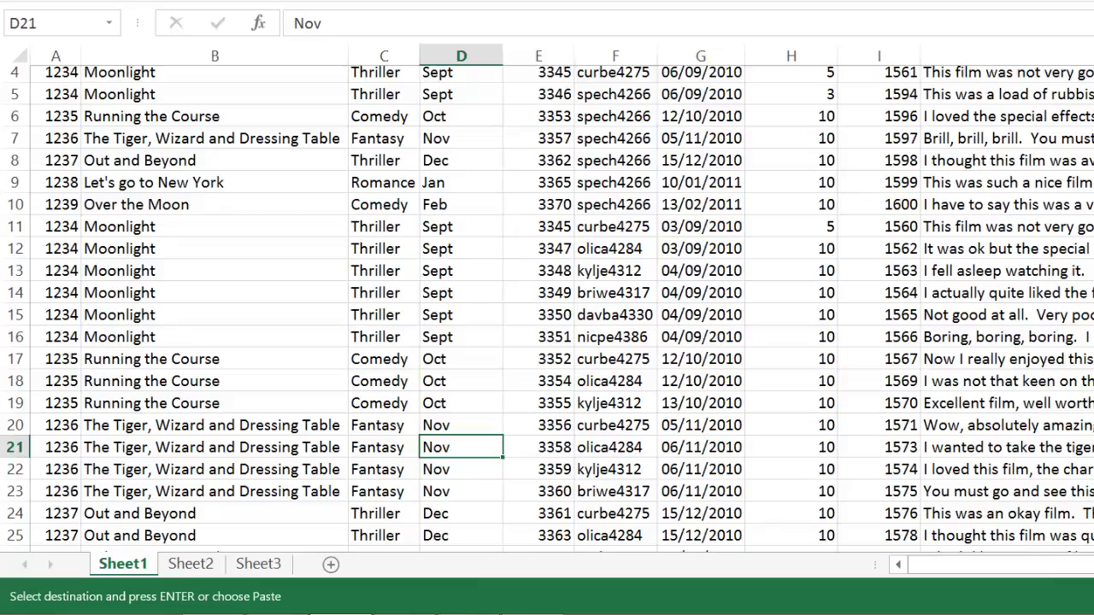
scroll(547, 309, "down", 2)
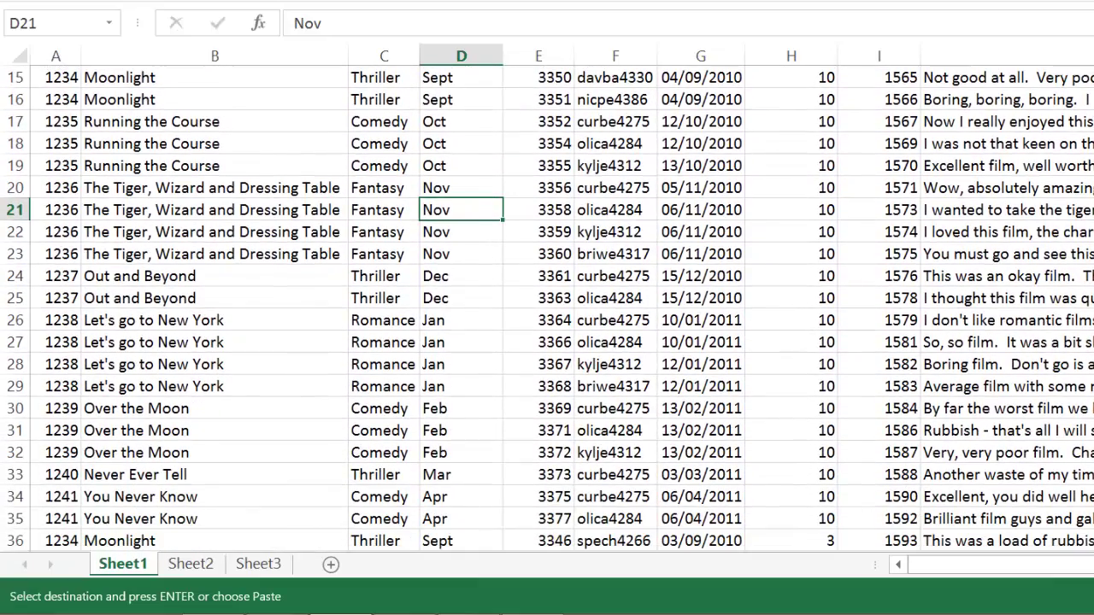
scroll(547, 309, "up", 5)
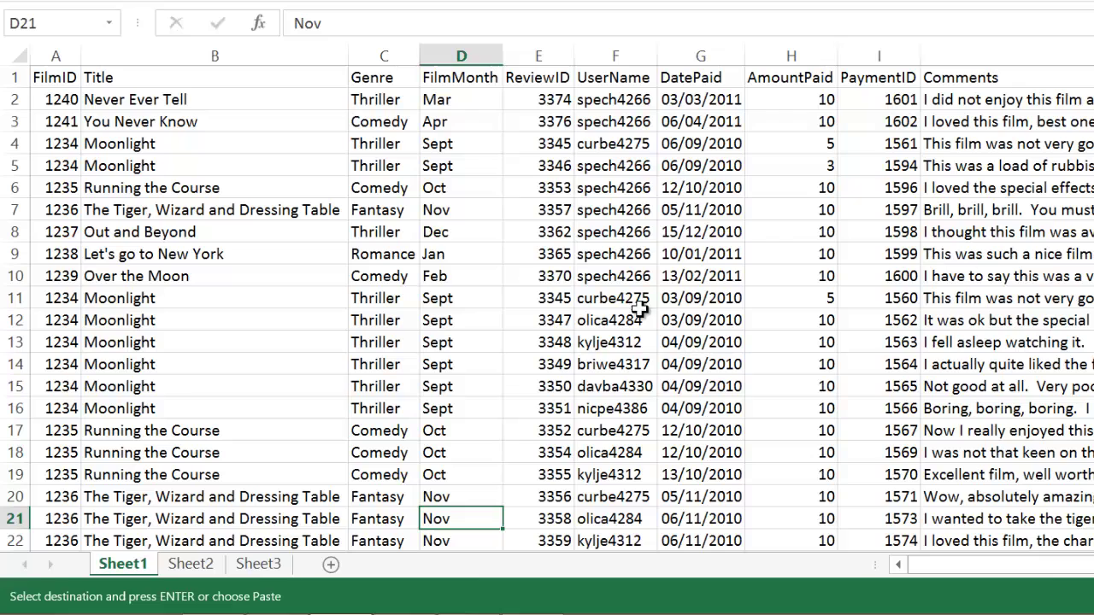
left_click(258, 564)
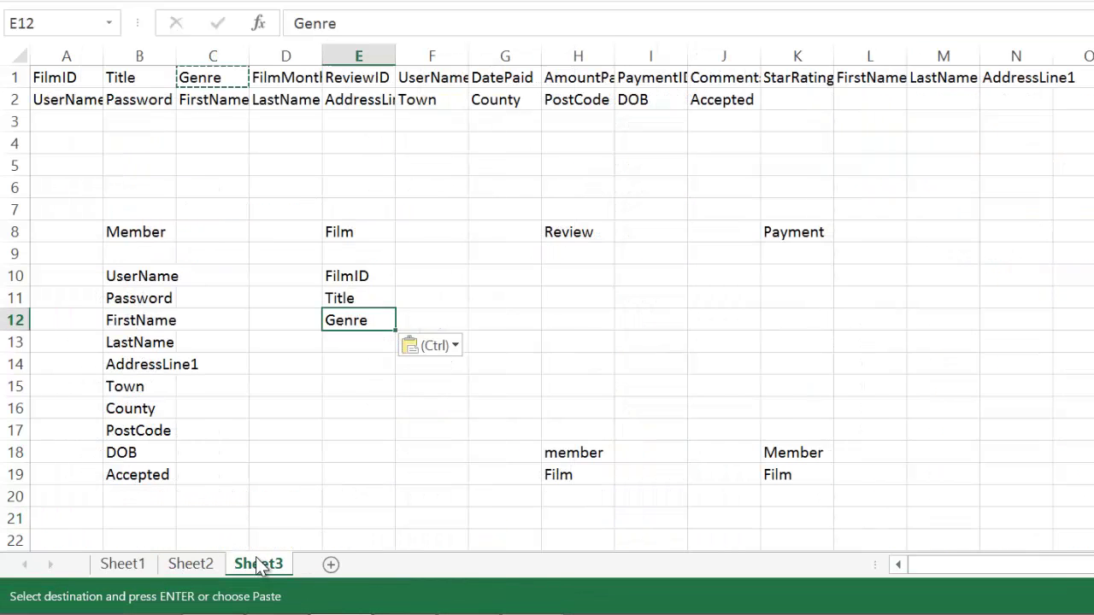
Copy the FilmMonth heading into E13 at the end of the Film list.
left_click(304, 78)
key("ctrl+c")
left_click(359, 342)
key("ctrl+v")
left_click(357, 451)
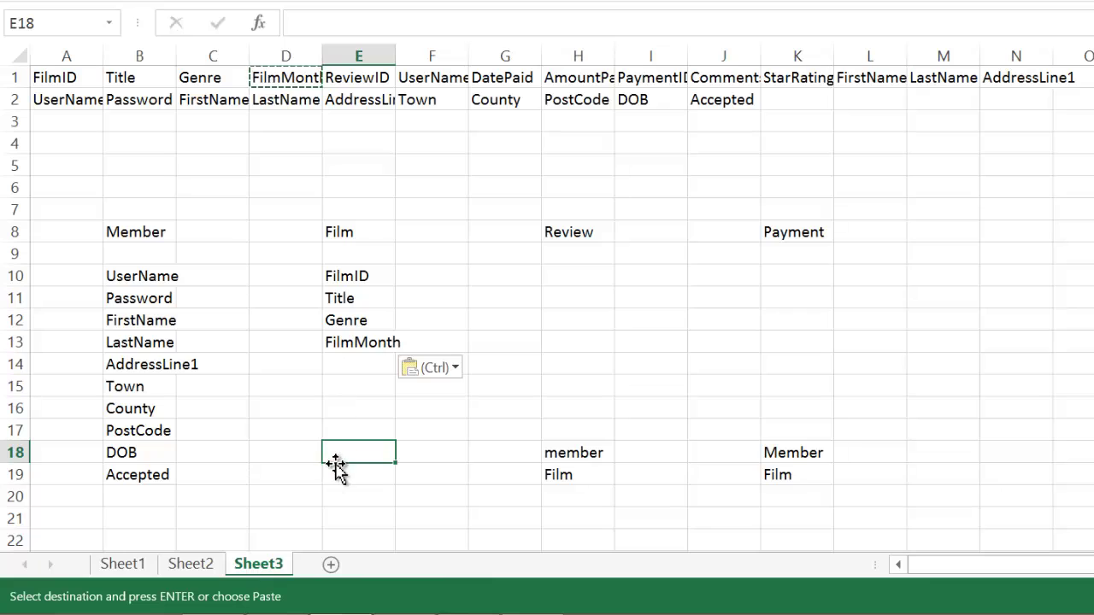
left_click(692, 320)
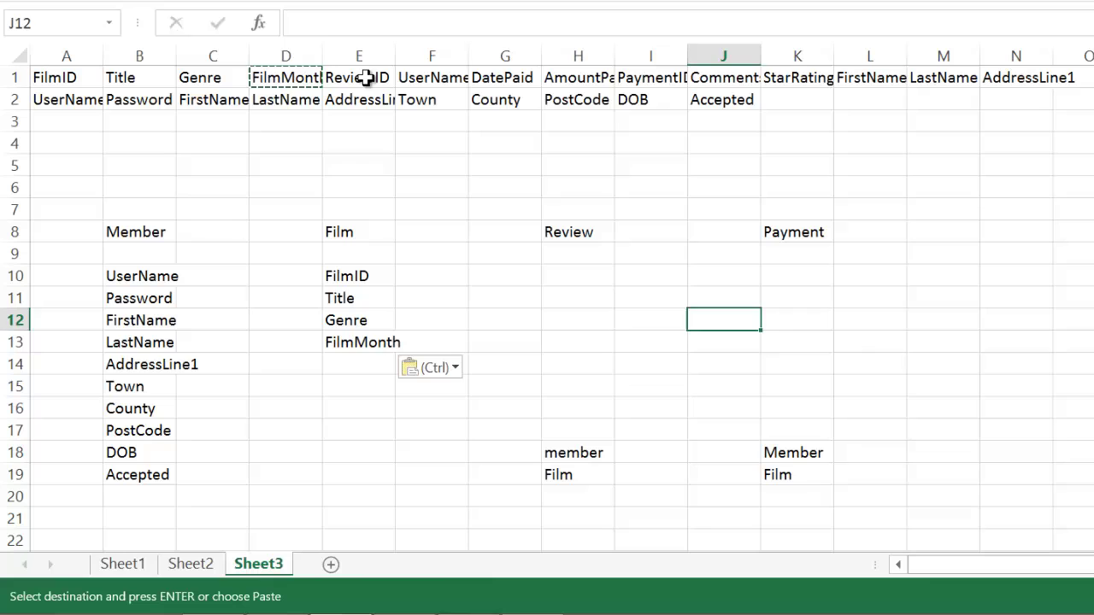
Copy ReviewID, Comments and StarRating into H10:H12 under Review.
left_click(363, 74)
key("ctrl+c")
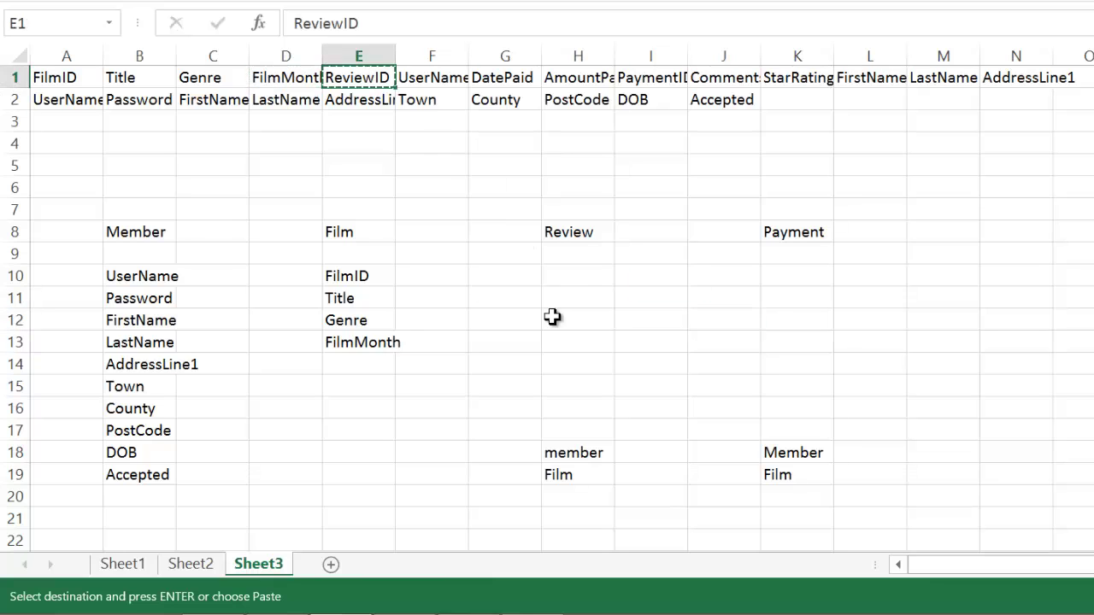
left_click(591, 297)
left_click(592, 277)
key("ctrl+v")
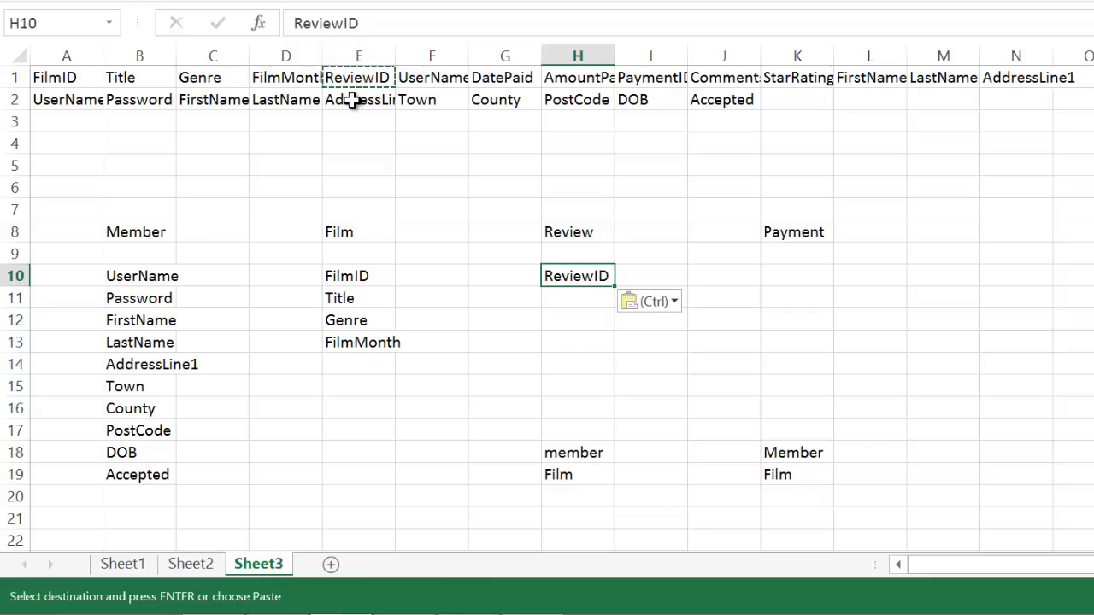
left_click(724, 75)
key("ctrl+c")
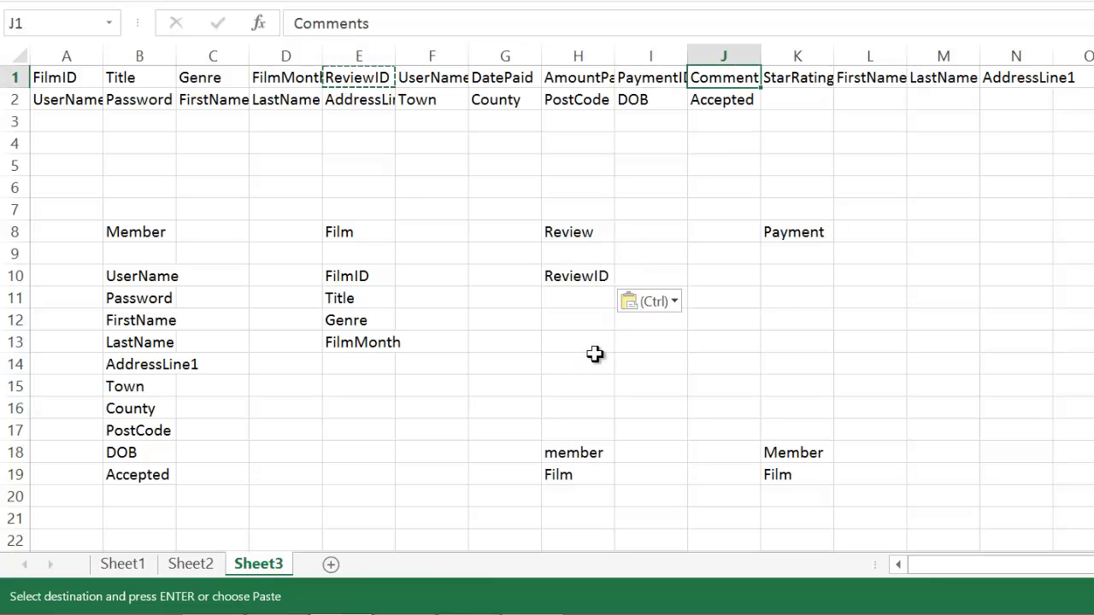
left_click(579, 298)
key("ctrl+v")
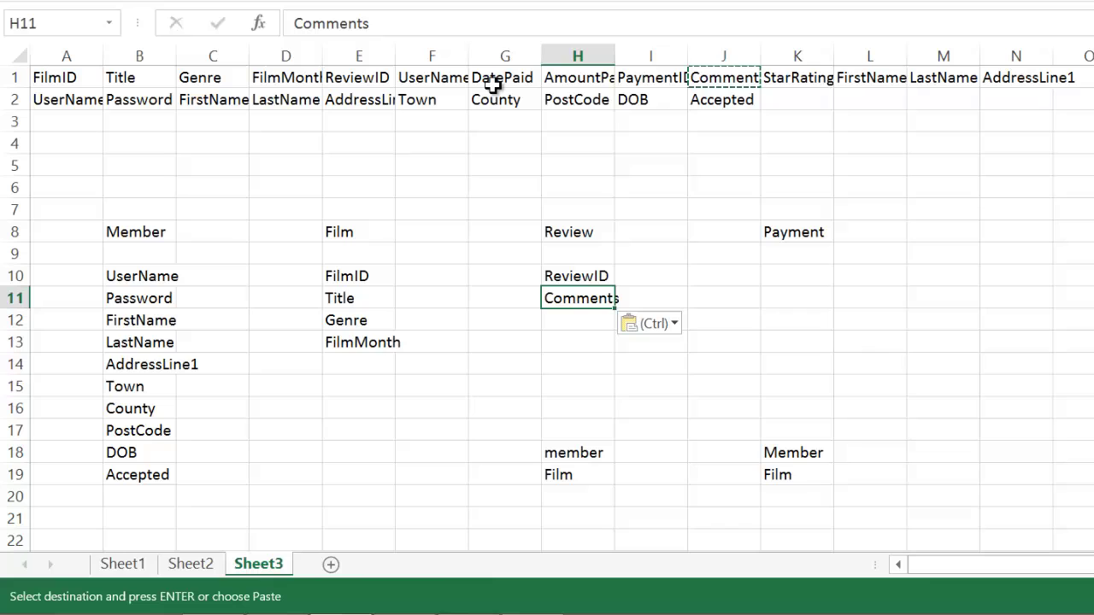
left_click(797, 82)
key("ctrl+c")
left_click(585, 320)
key("ctrl+v")
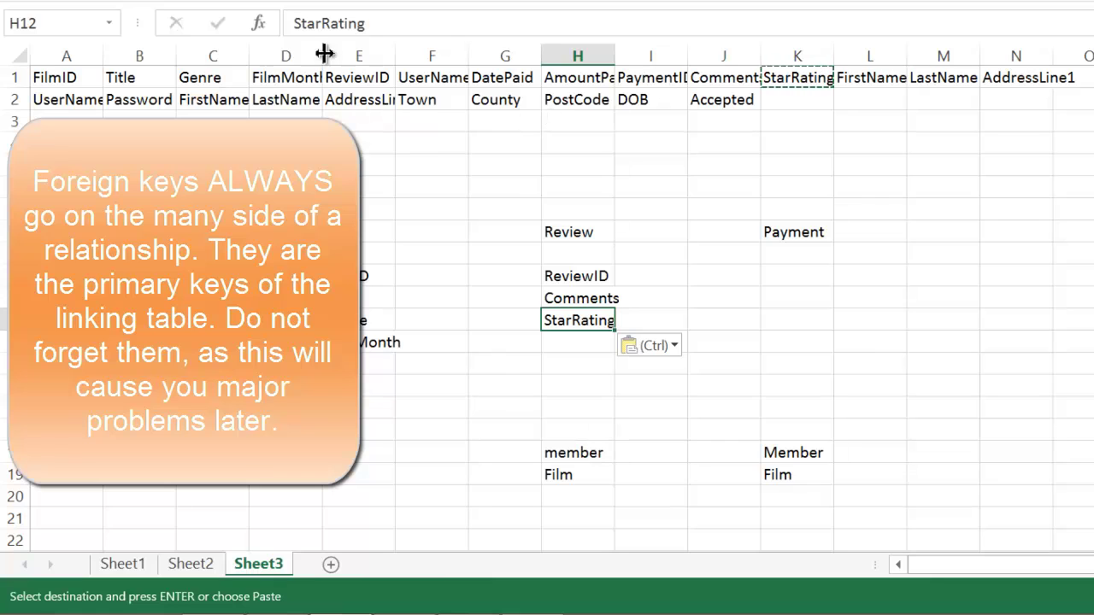
Move Comments and StarRating down a row and paste UserName into the gap below ReviewID.
left_click(430, 76)
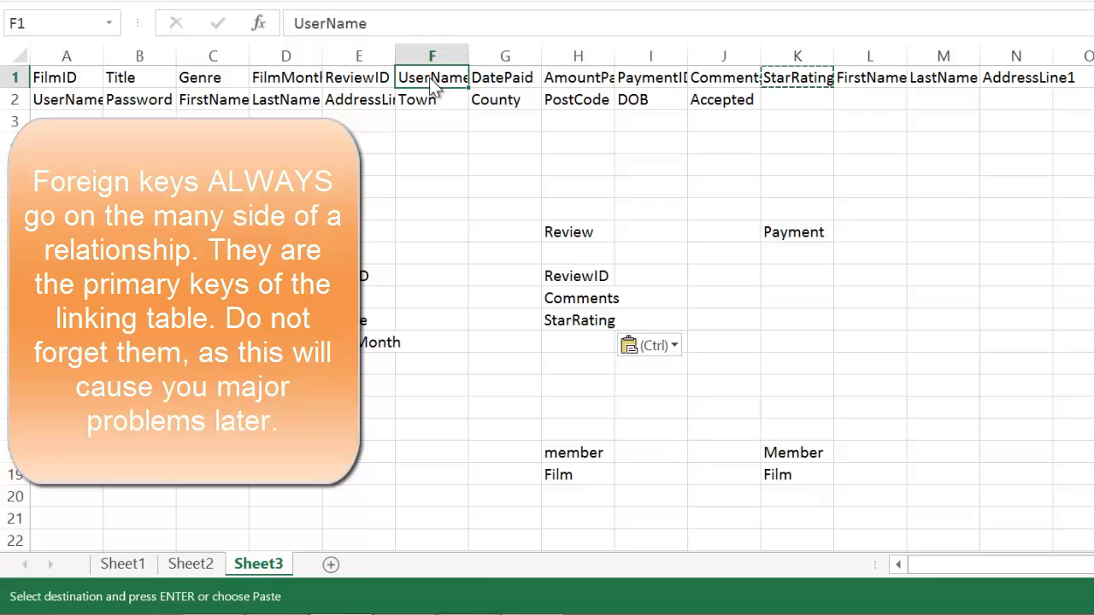
key("ctrl")
key("ctrl")
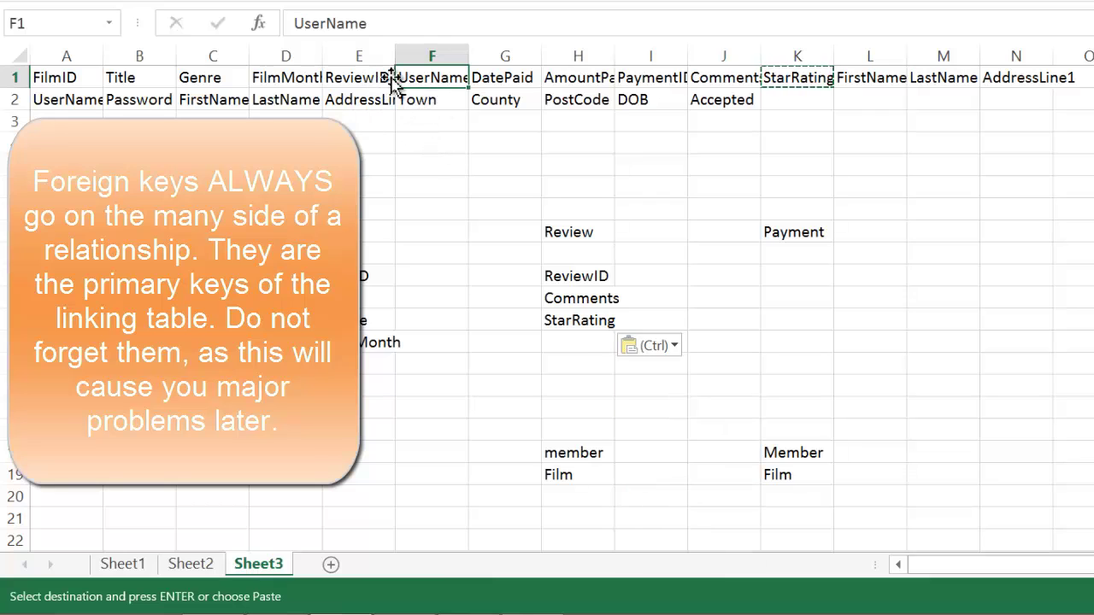
left_click_drag(564, 293, 565, 341)
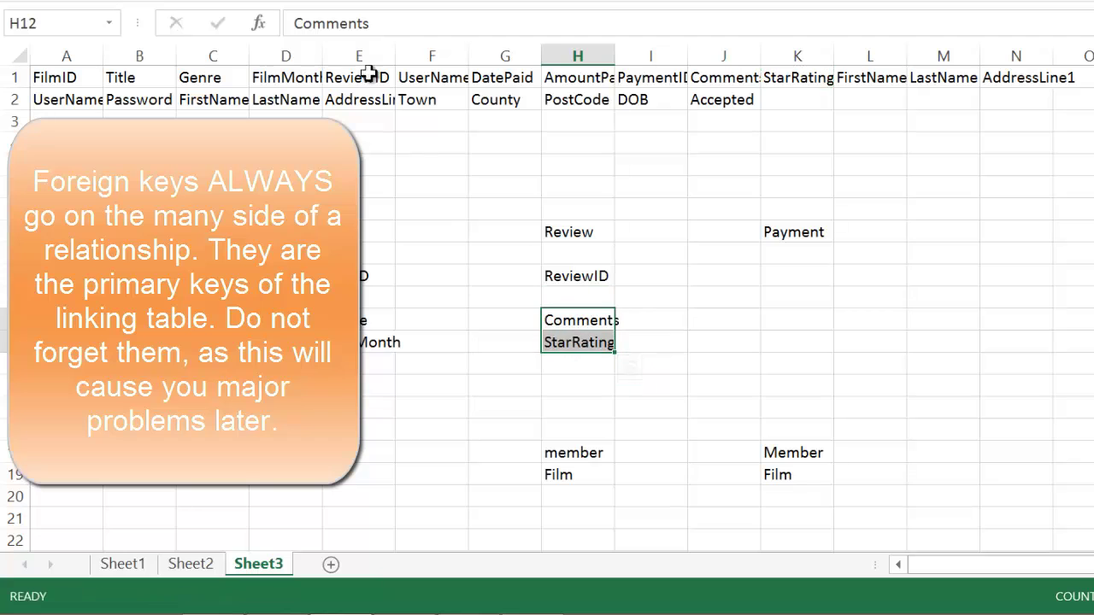
left_click(425, 77)
key("ctrl+c")
left_click(569, 296)
key("ctrl+v")
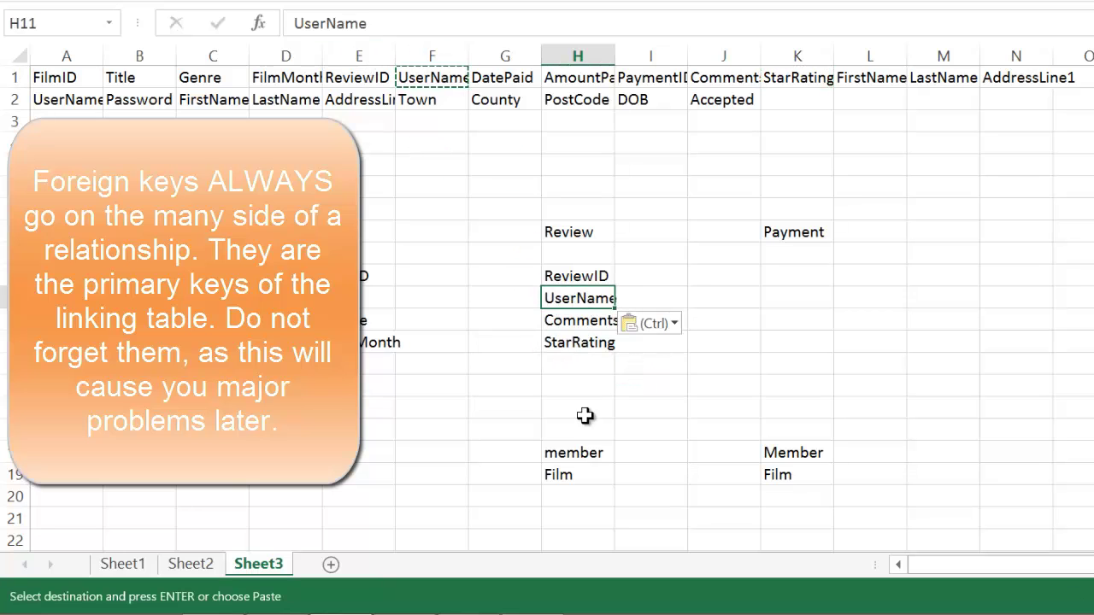
left_click(630, 428)
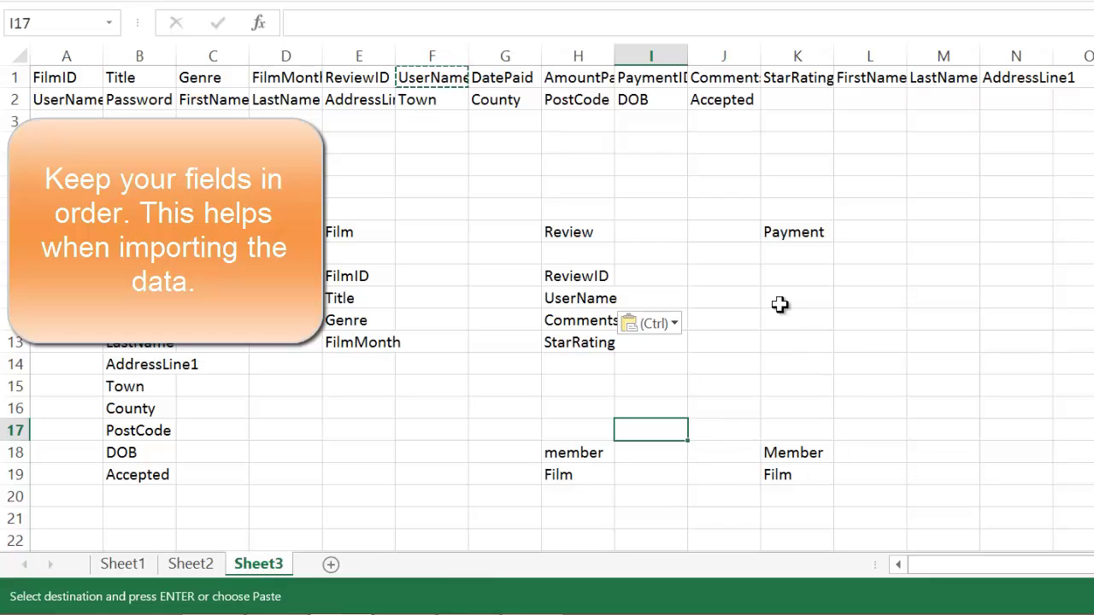
Add FilmID above ReviewID and shift the Review list down to rows 10–14.
left_click(67, 75)
key("ctrl+c")
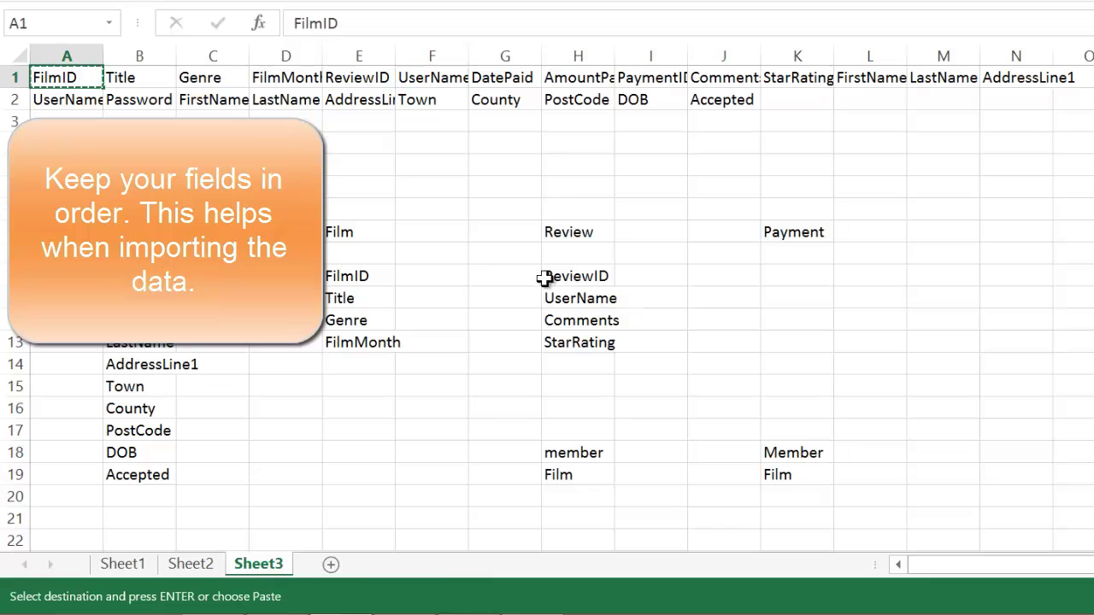
left_click(584, 257)
key("ctrl+v")
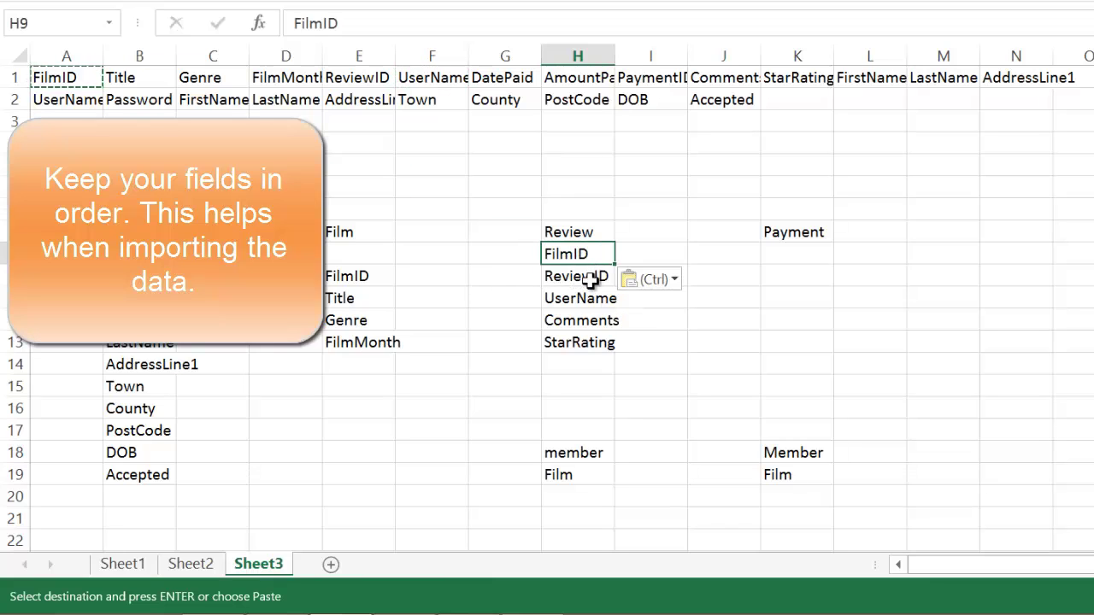
left_click(586, 382)
left_click_drag(581, 254, 587, 366)
left_click(721, 274)
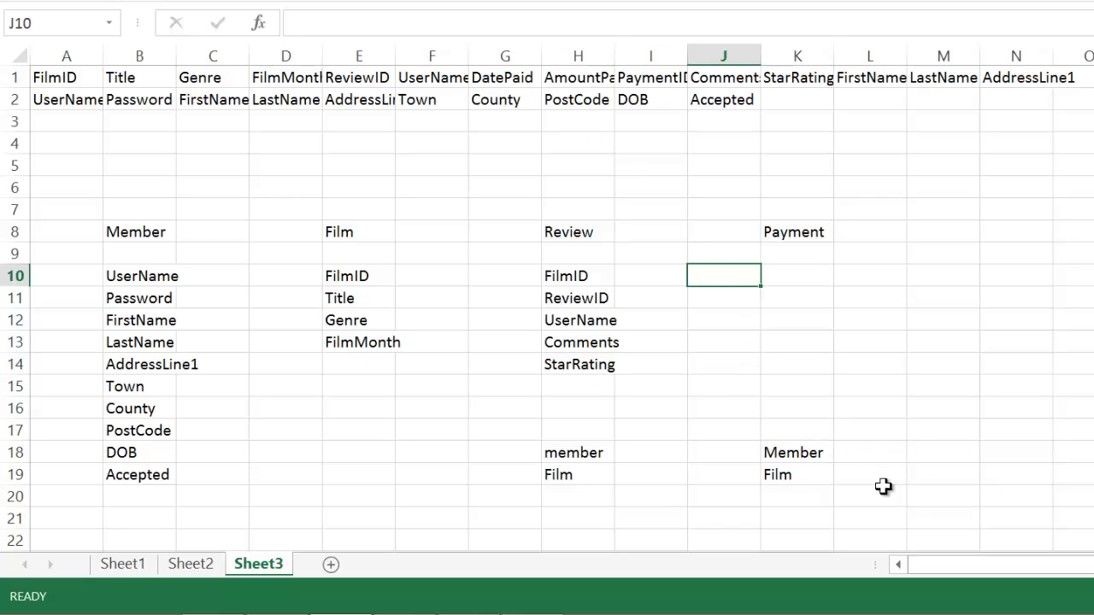
Copy FilmID and UserName into K10 and K11 under the Payment heading.
left_click(68, 75)
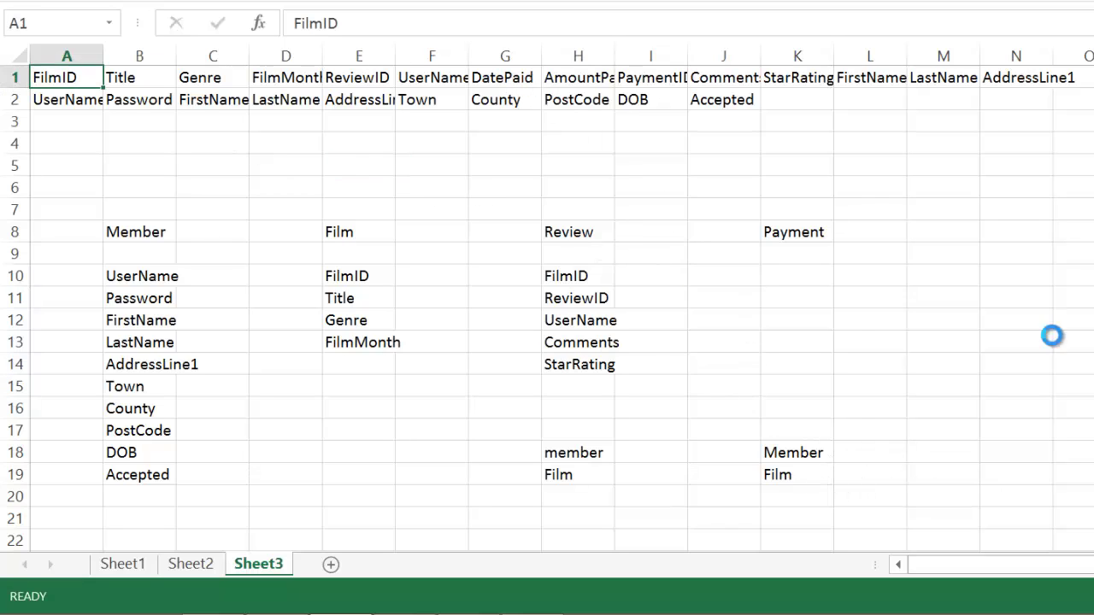
key("ctrl+c")
left_click(809, 278)
key("ctrl+v")
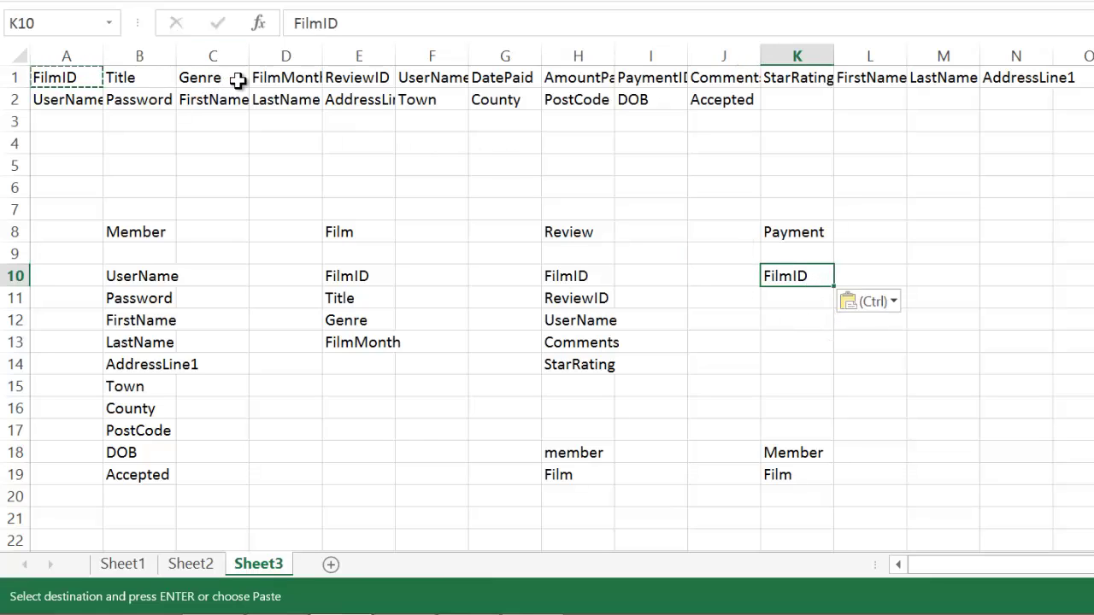
left_click(457, 76)
key("ctrl+c")
left_click(786, 303)
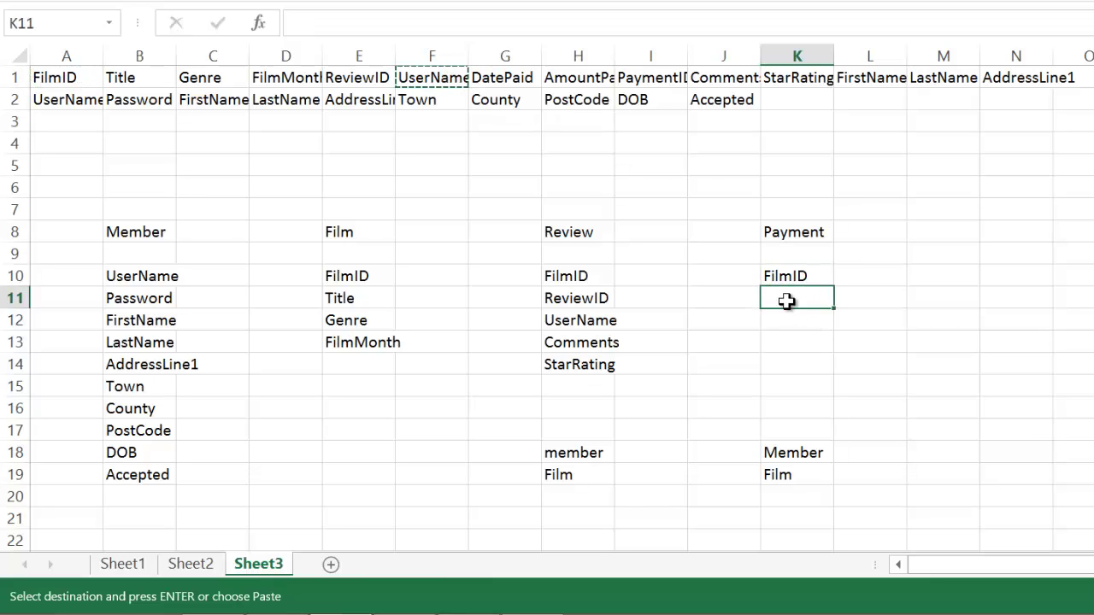
key("ctrl+v")
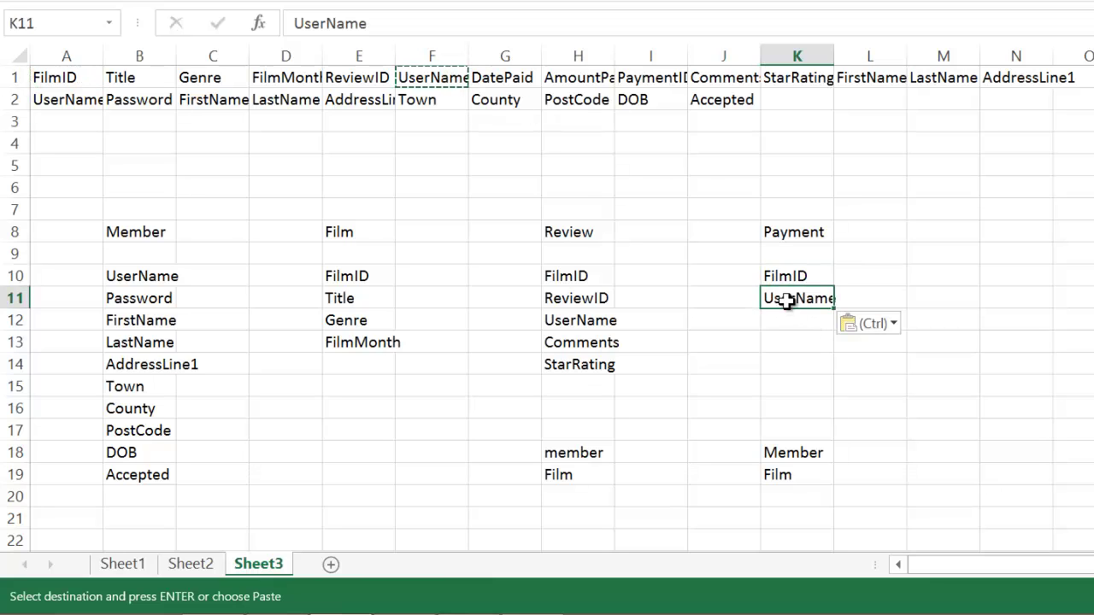
Add DatePaid, AmountPaid and PaymentID to the Payment list in K12:K14.
left_click(488, 77)
key("ctrl+c")
left_click(793, 319)
key("ctrl+v")
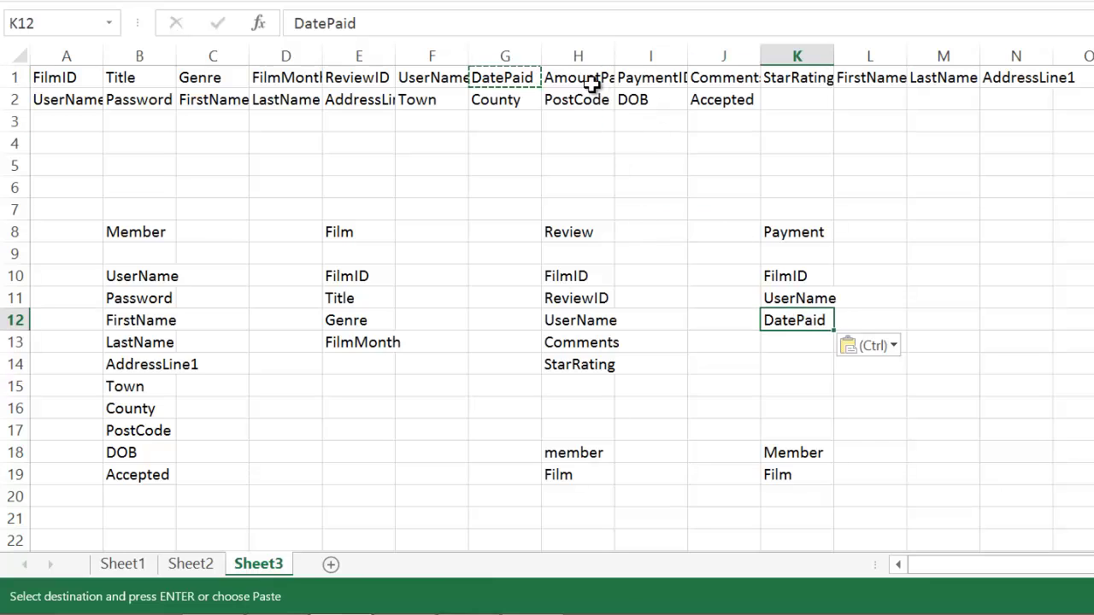
left_click(592, 78)
key("ctrl+c")
left_click(804, 344)
key("ctrl+v")
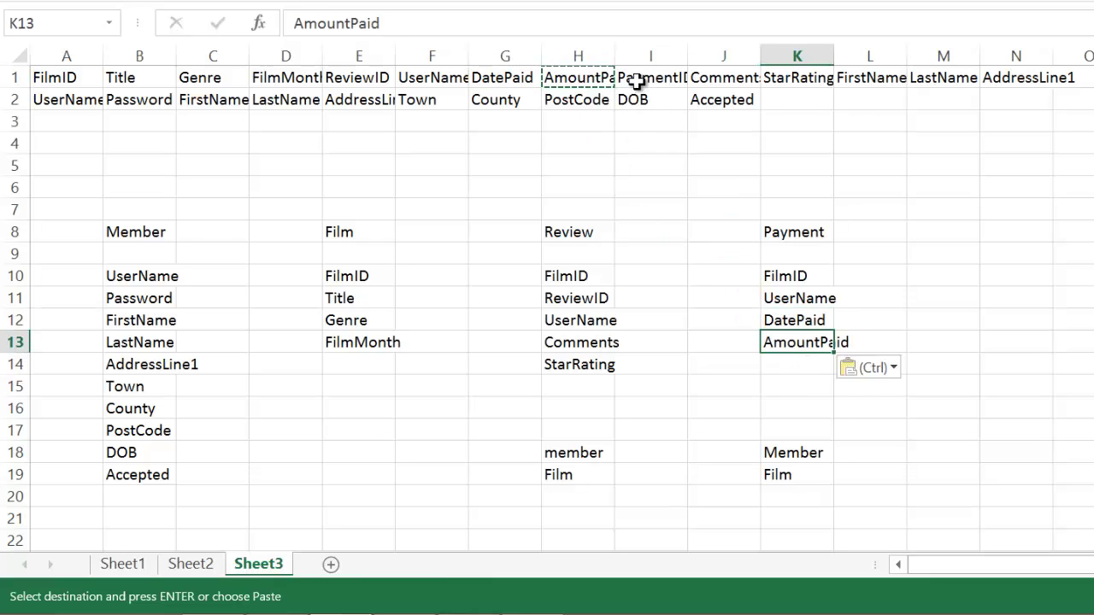
left_click(639, 86)
left_click(806, 367)
key("ctrl+v")
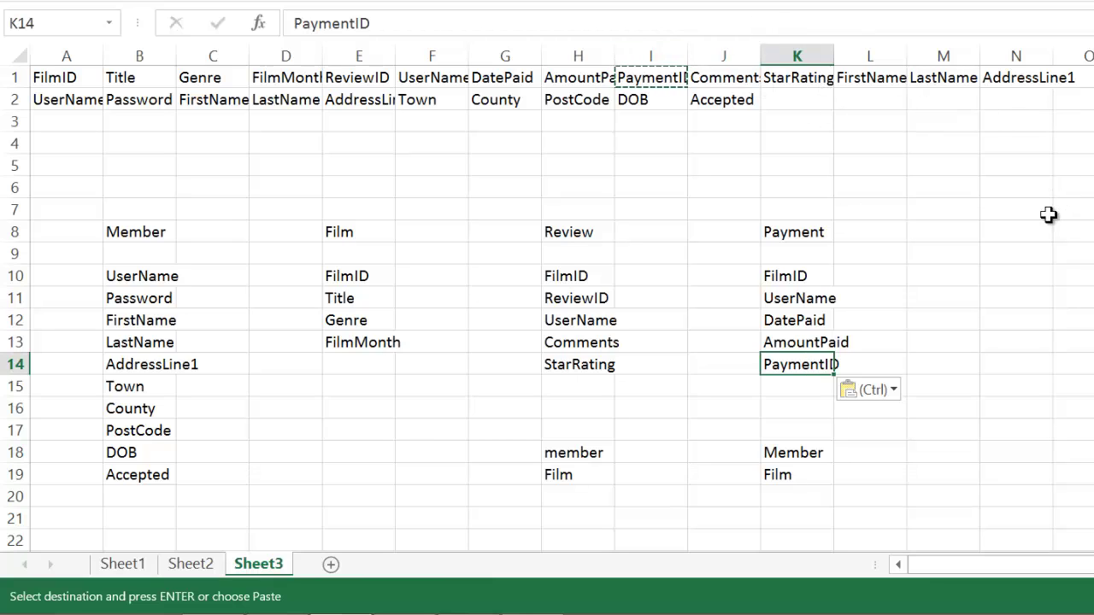
left_click(1058, 385)
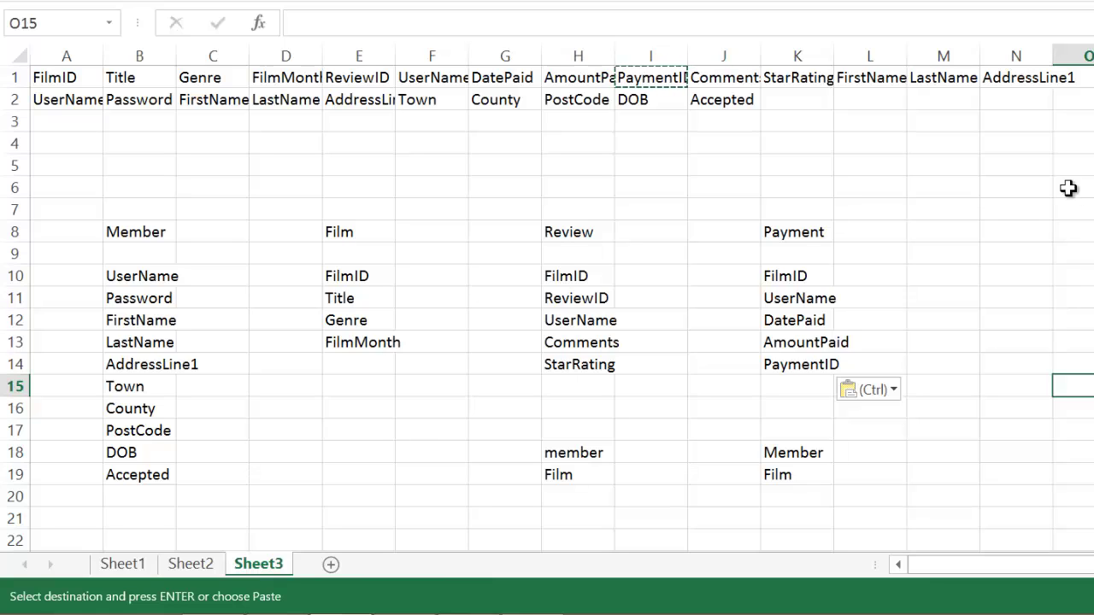
left_click_drag(886, 85, 1013, 68)
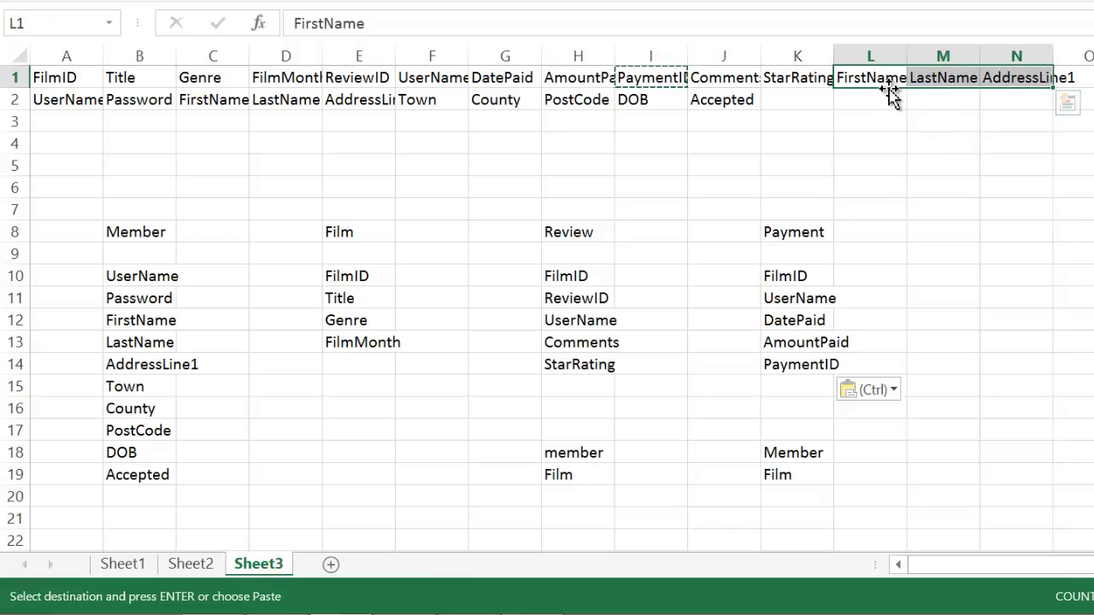
left_click(123, 565)
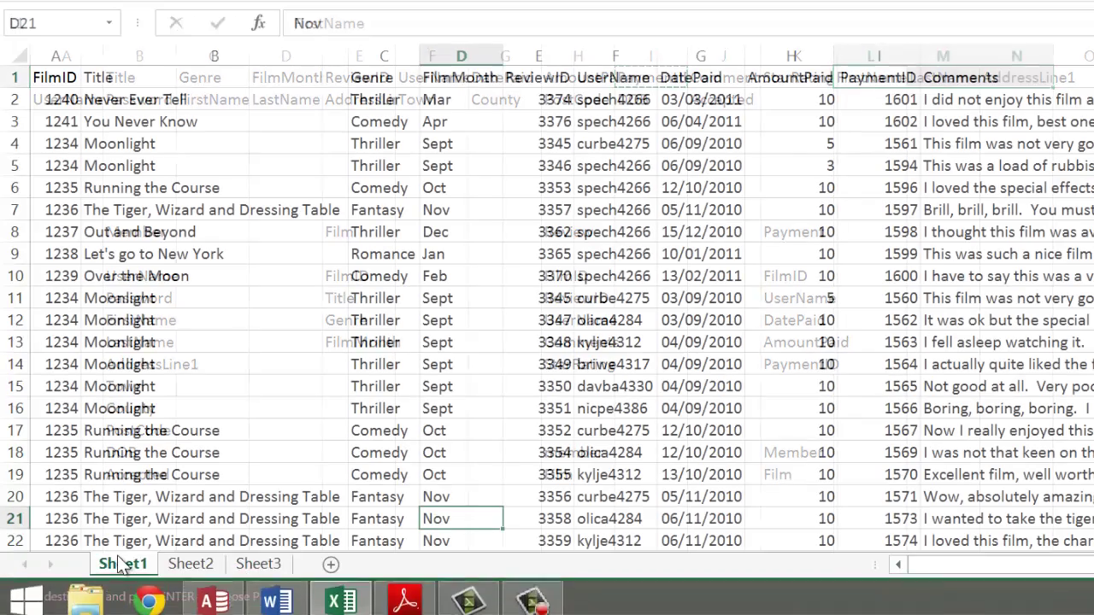
left_click(258, 564)
left_click(727, 188)
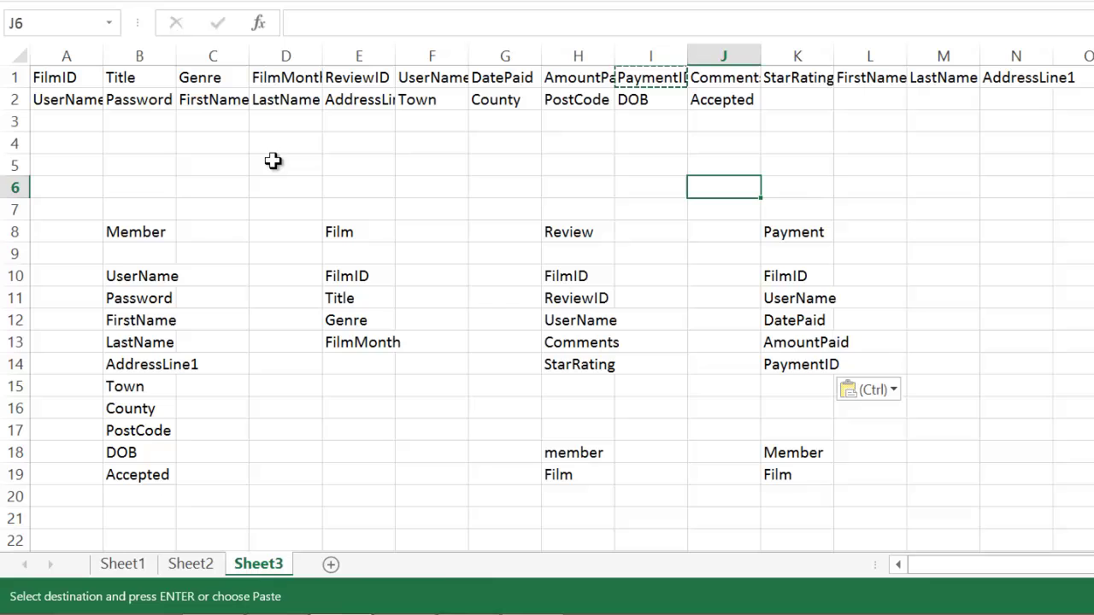
left_click(218, 99)
left_click_drag(219, 99, 350, 96)
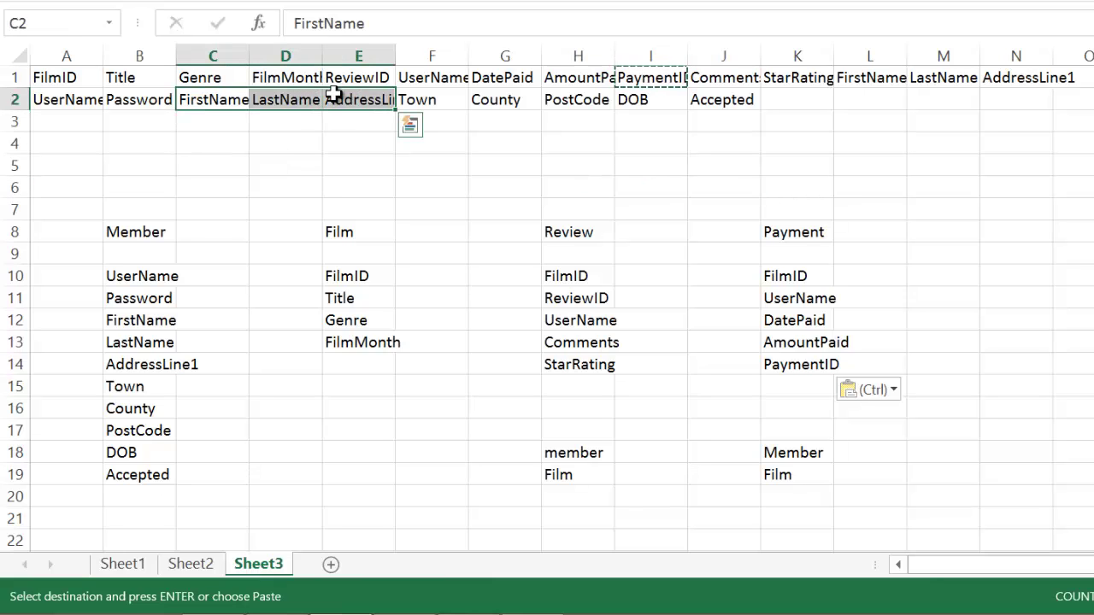
left_click(1004, 229)
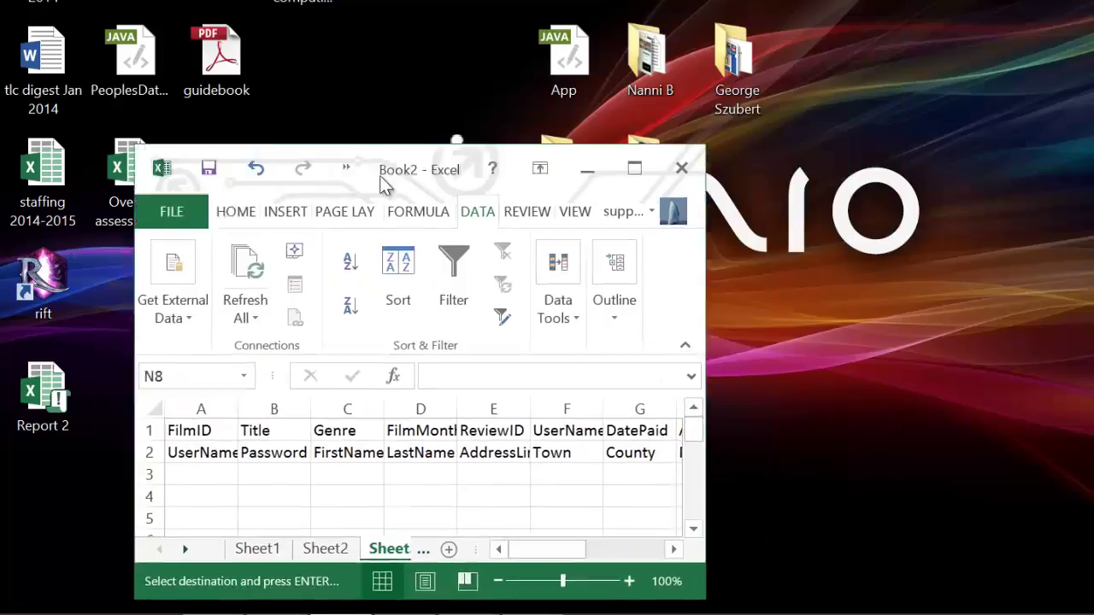
Tile Excel beside the Access film database and create a new table named Member in Design view.
key("super+Left")
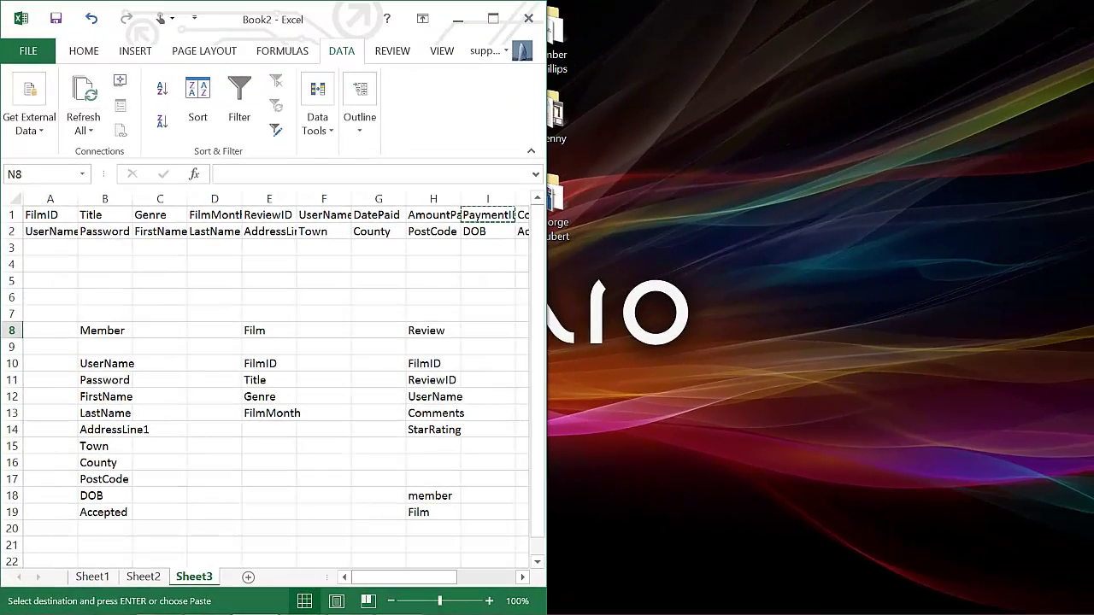
left_click(158, 605)
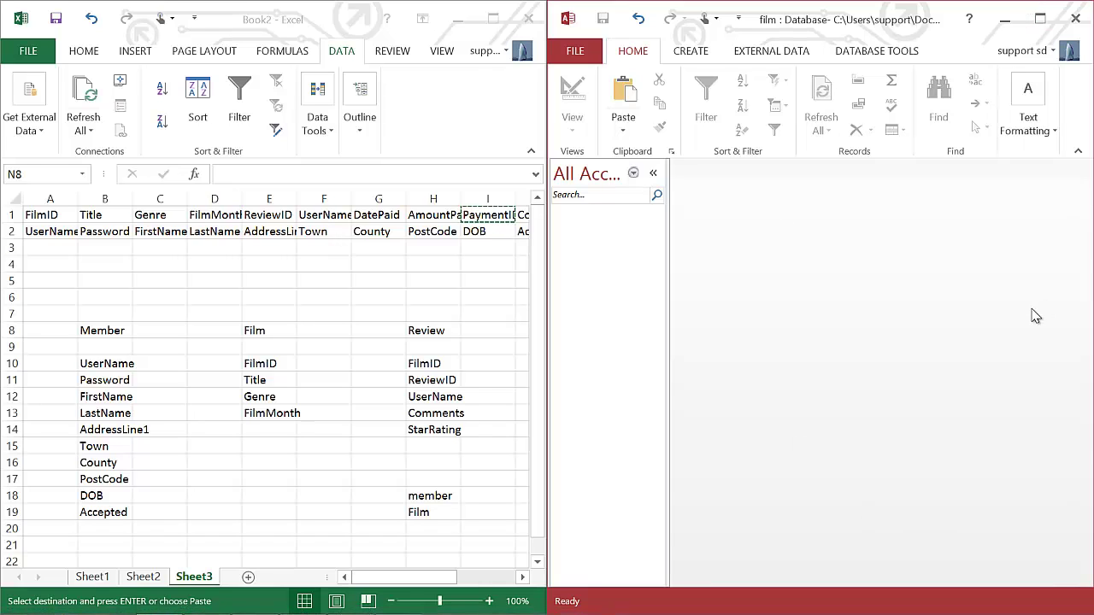
left_click(690, 51)
left_click(637, 94)
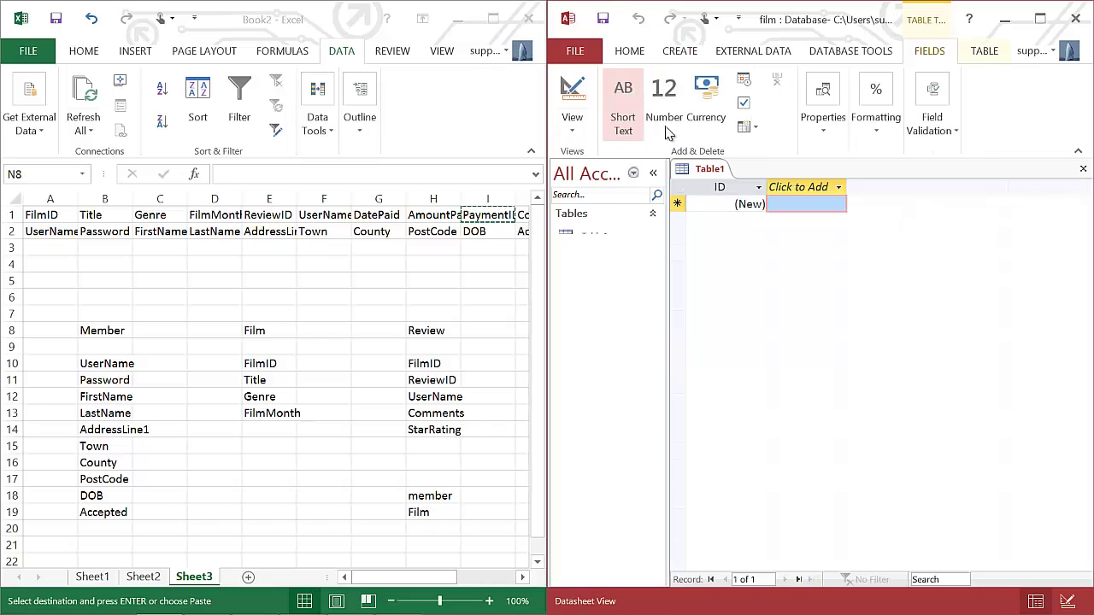
left_click(573, 92)
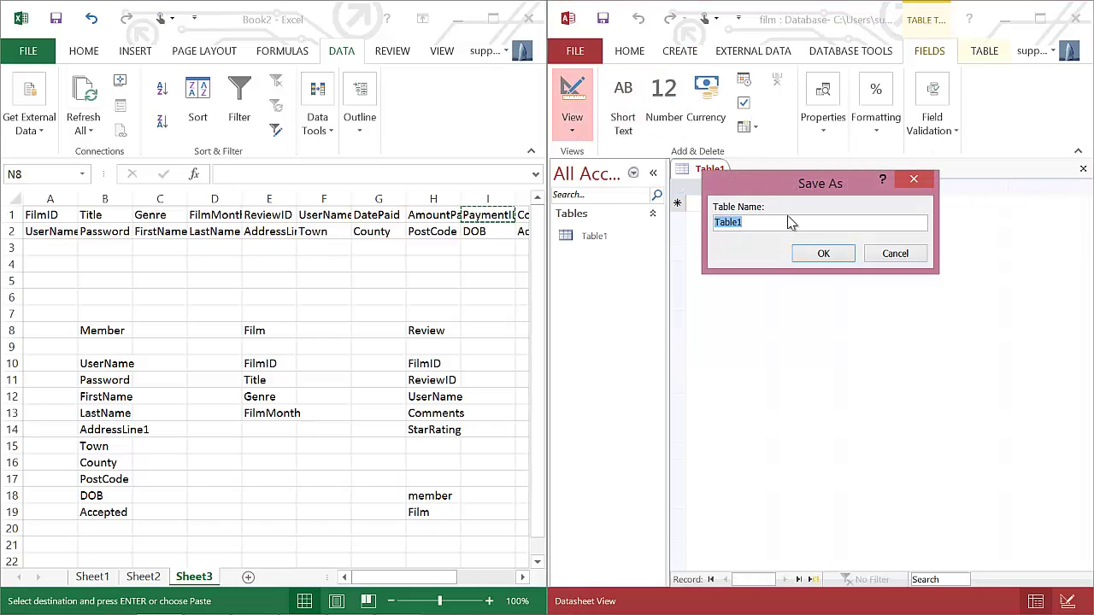
left_click(823, 253)
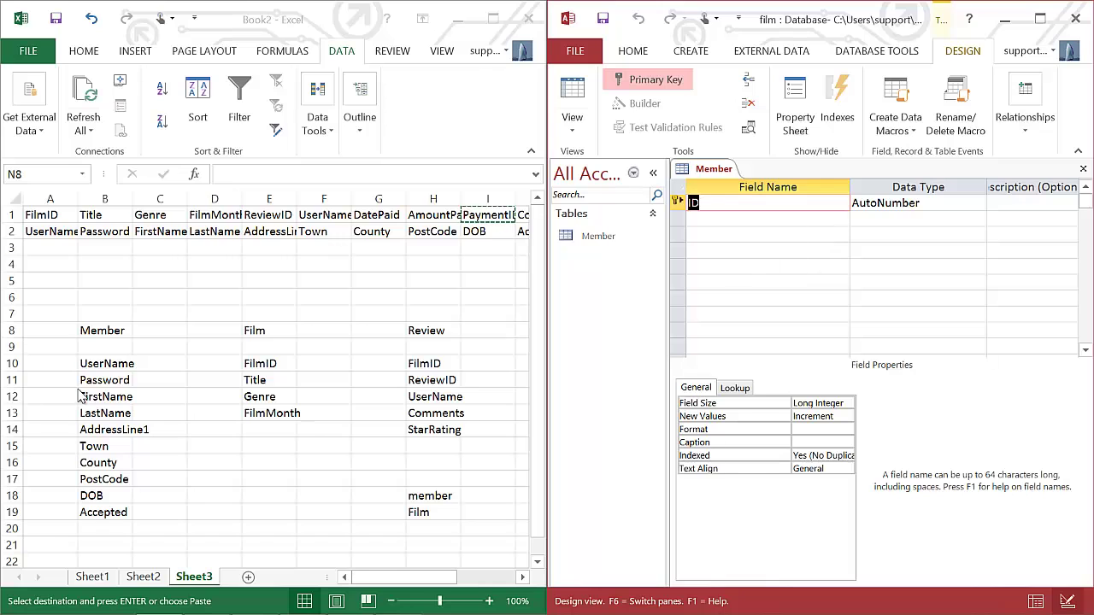
Replace ID with UserName, then add Password and FirstName as the next field names.
left_click(108, 360)
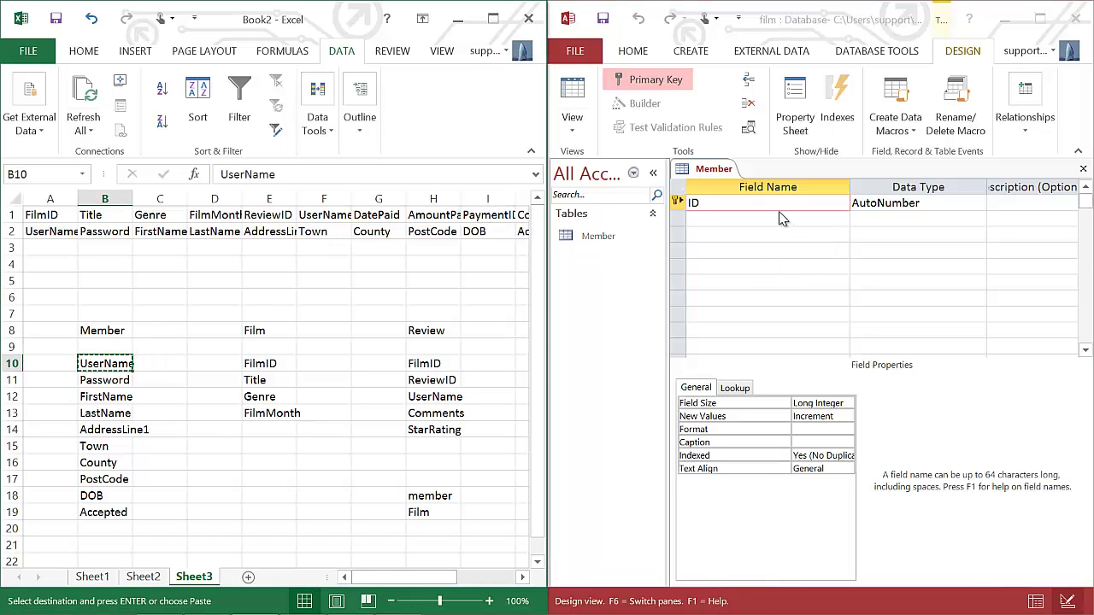
double_click(708, 205)
key("ctrl+v")
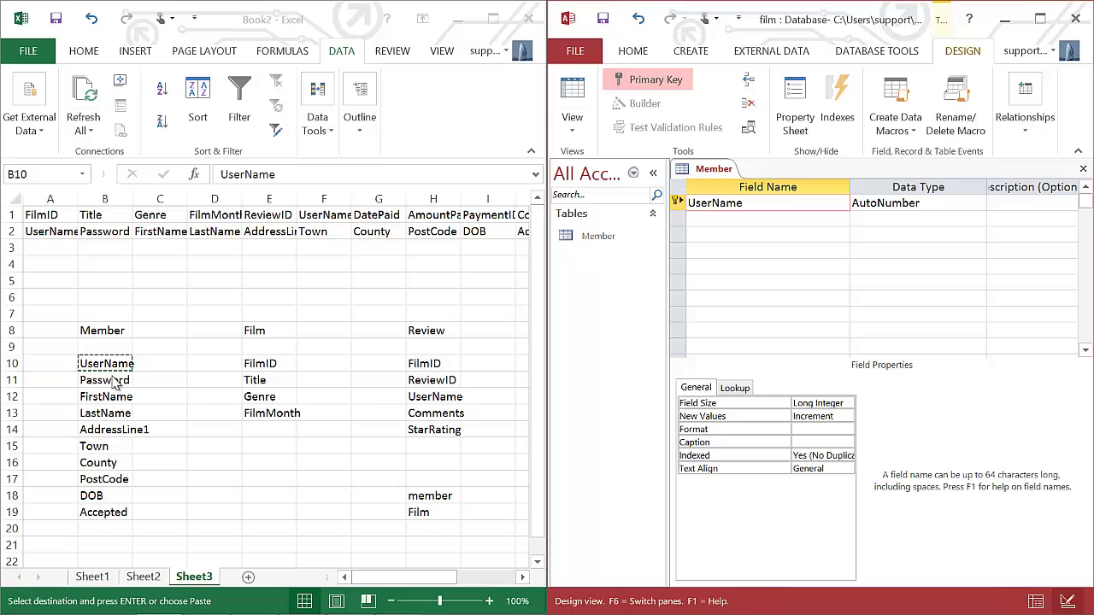
left_click(110, 382)
key("ctrl+c")
left_click(735, 218)
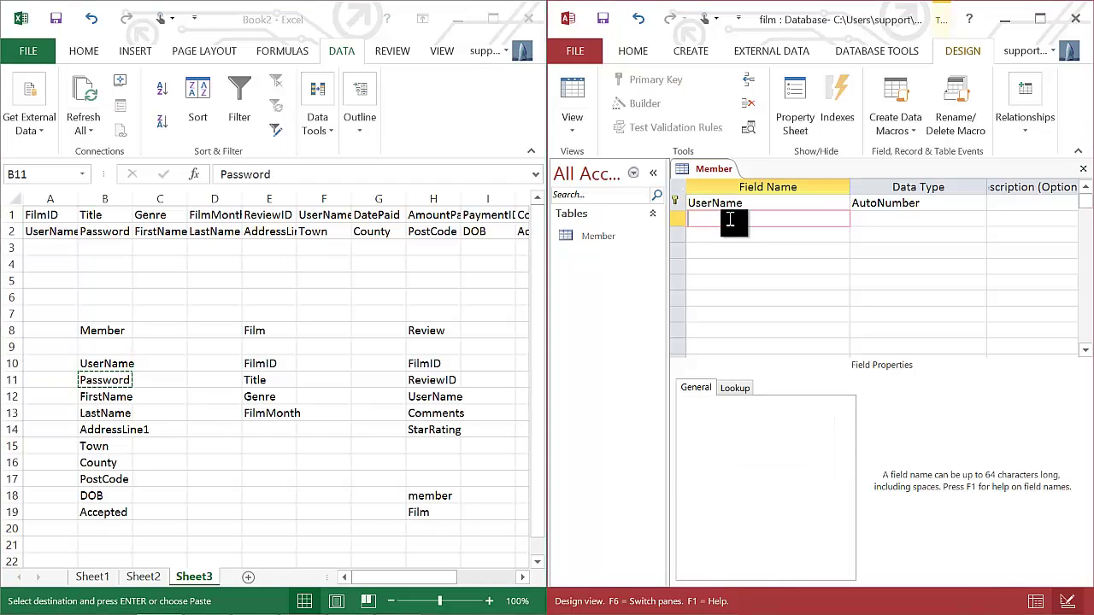
key("ctrl+v")
left_click(104, 397)
key("ctrl+c")
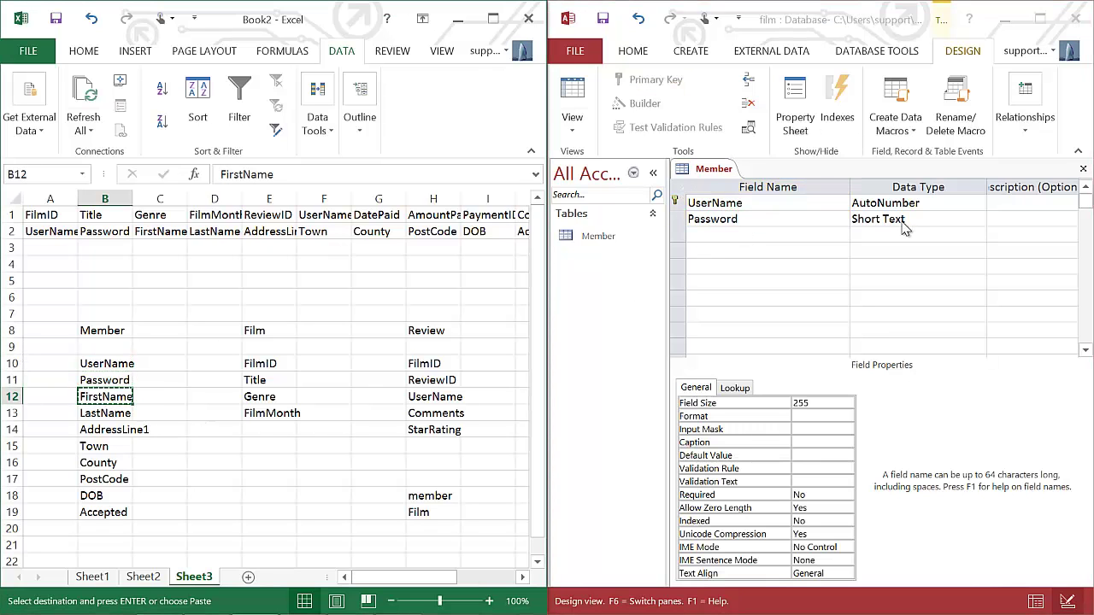
left_click(706, 239)
key("ctrl+v")
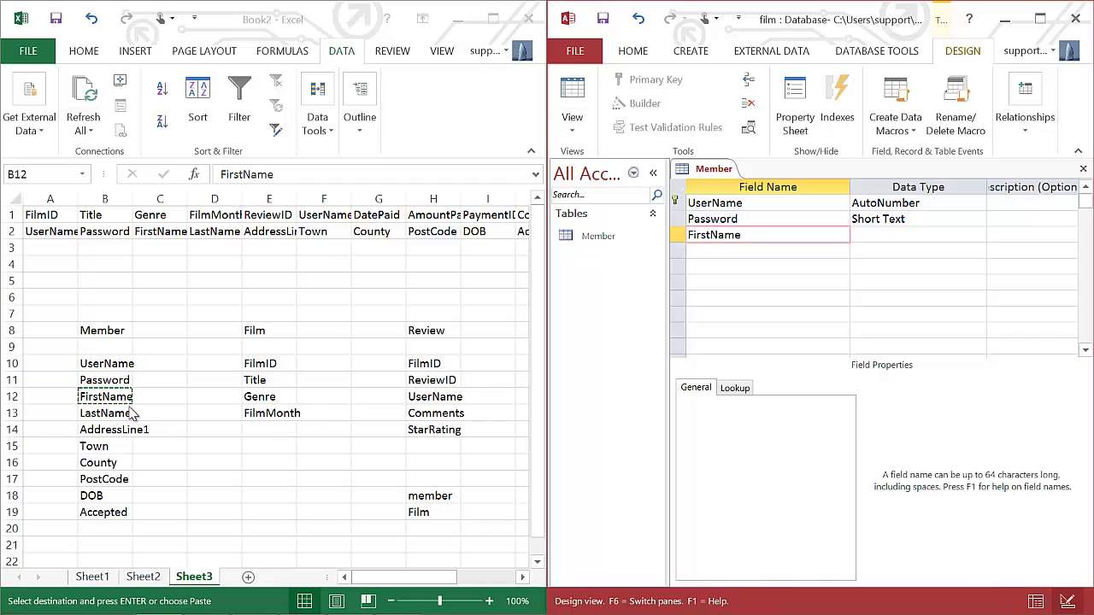
Add LastName, AddressLine1 and Town as the fourth to sixth field names.
left_click(106, 413)
key("ctrl+c")
left_click(714, 248)
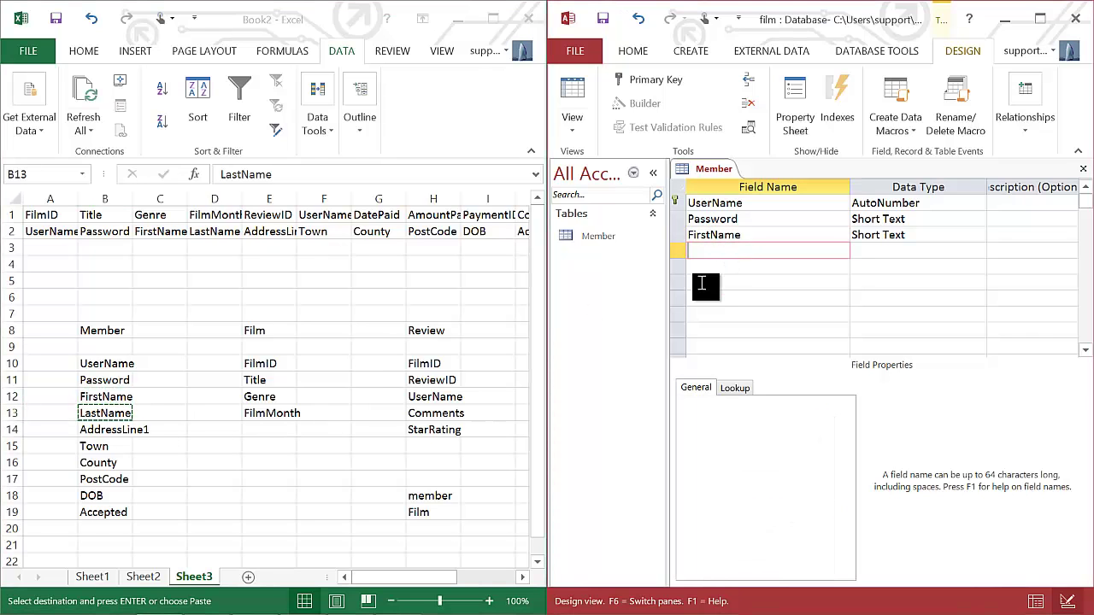
key("ctrl+v")
left_click(104, 430)
key("ctrl+c")
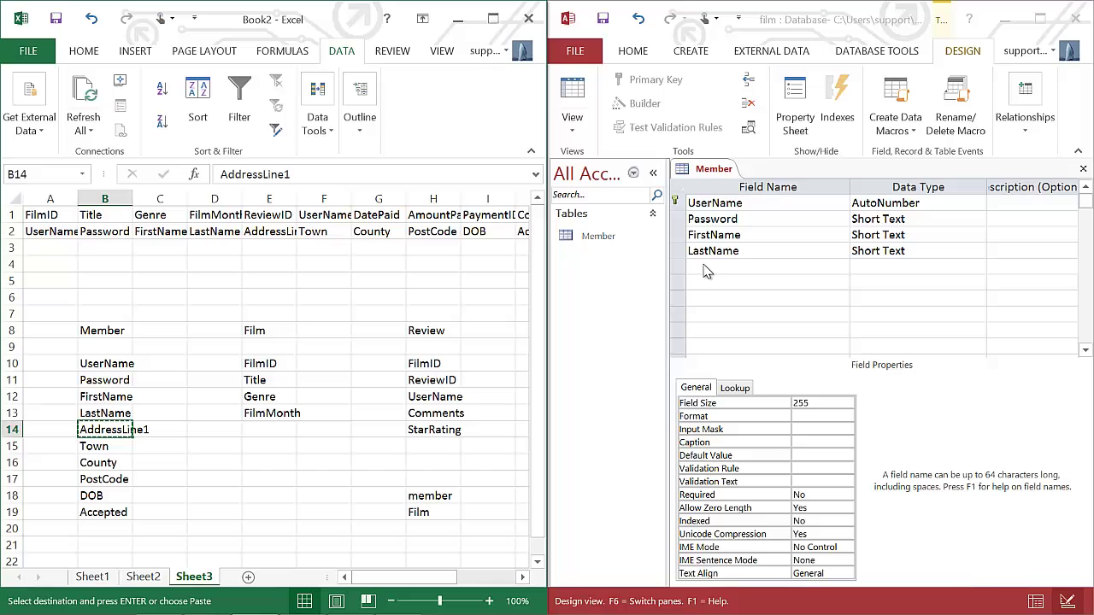
left_click(707, 269)
key("ctrl+v")
left_click(118, 450)
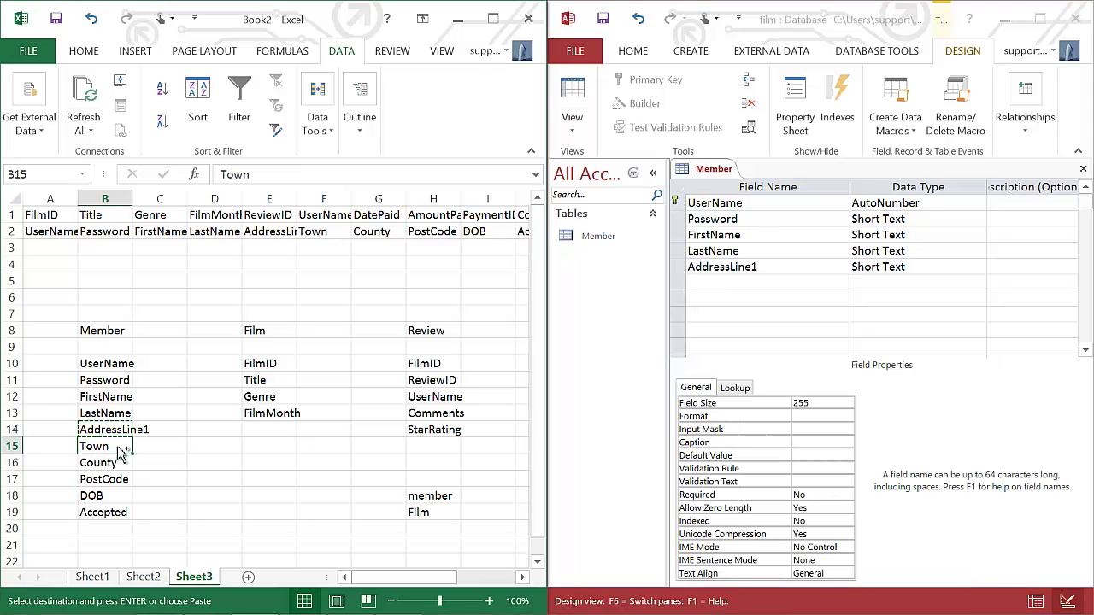
key("ctrl+c")
left_click(703, 283)
key("ctrl+v")
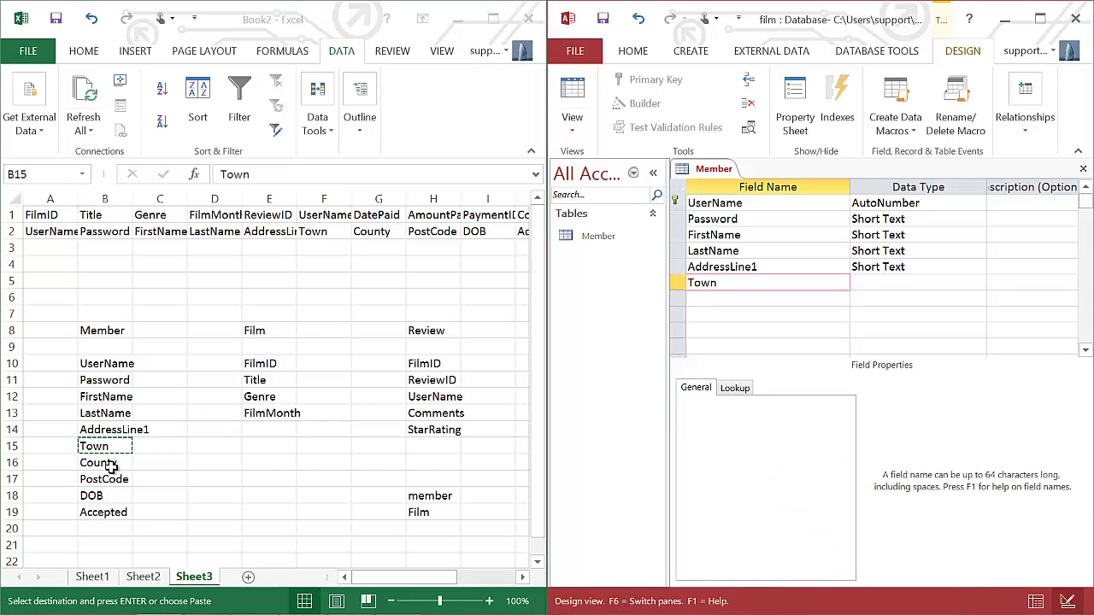
Add County and PostCode as the seventh and eighth field names.
left_click(111, 464)
key("ctrl+c")
left_click(723, 299)
key("ctrl+v")
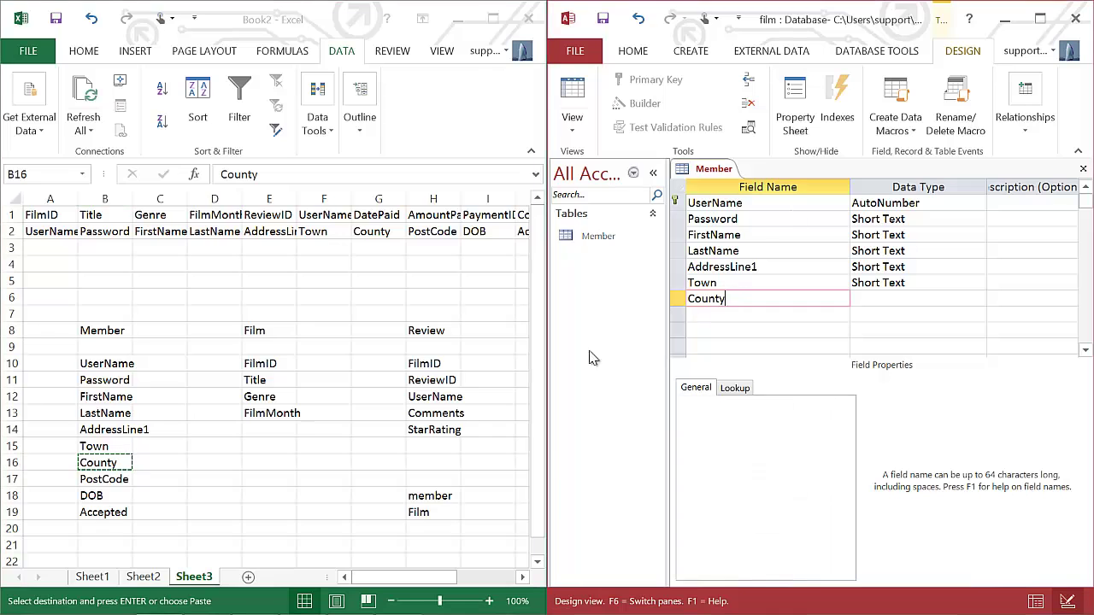
left_click(115, 481)
key("ctrl+c")
left_click(752, 316)
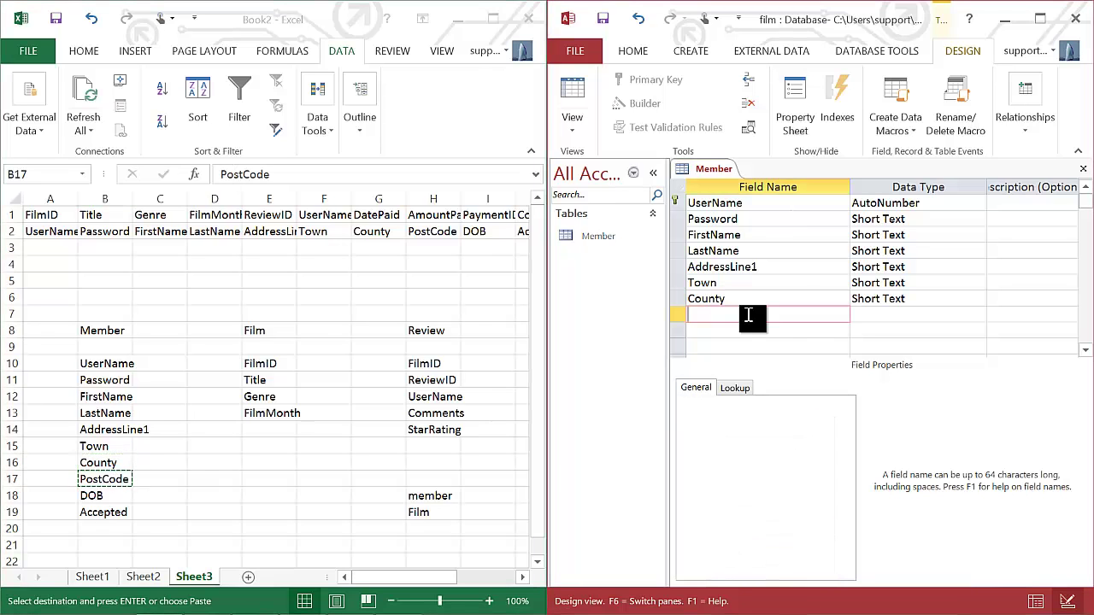
key("ctrl+v")
Add DOB and Accepted as the ninth and tenth field names.
left_click(120, 495)
key("ctrl+c")
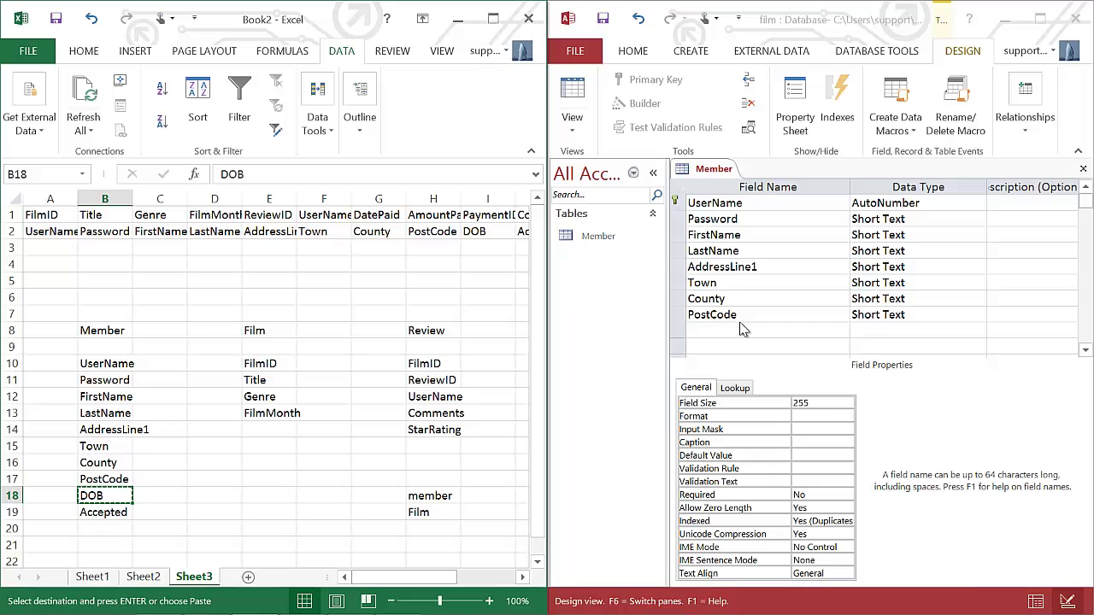
left_click(741, 333)
key("ctrl+v")
key("alt+Tab")
key("Down")
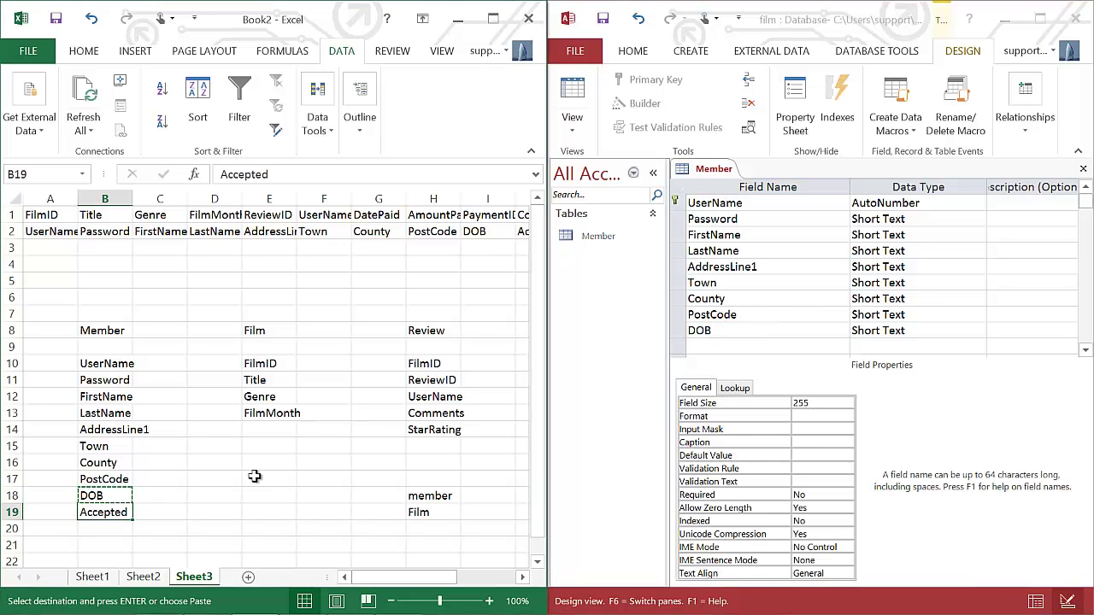
left_click(697, 354)
key("ctrl+v")
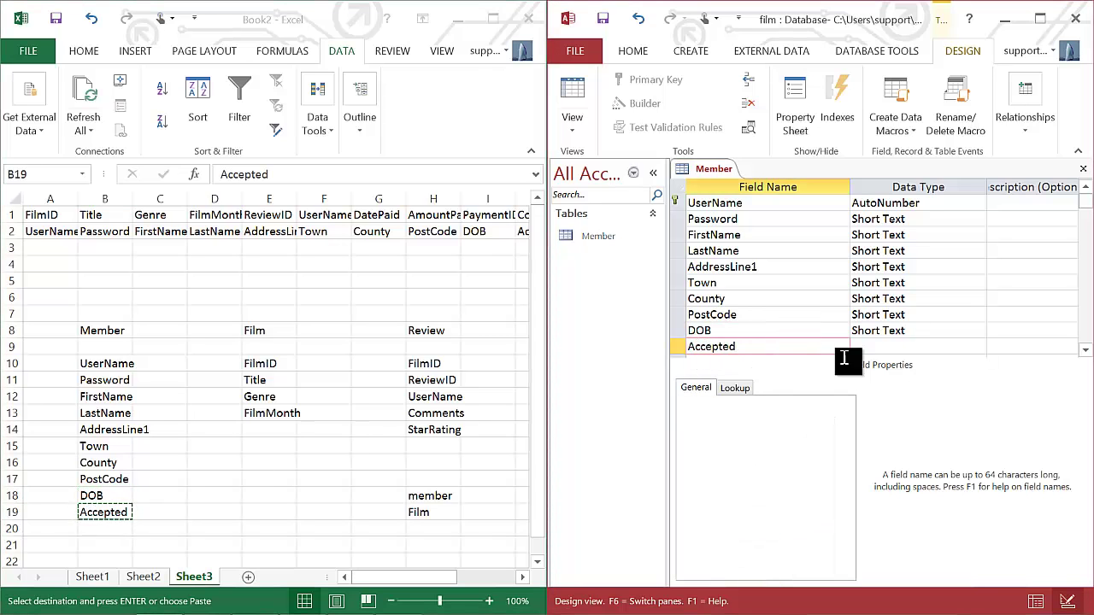
left_click(875, 317)
Check the member data on the spreadsheet's Sheet2 before setting the field types.
left_click(897, 344)
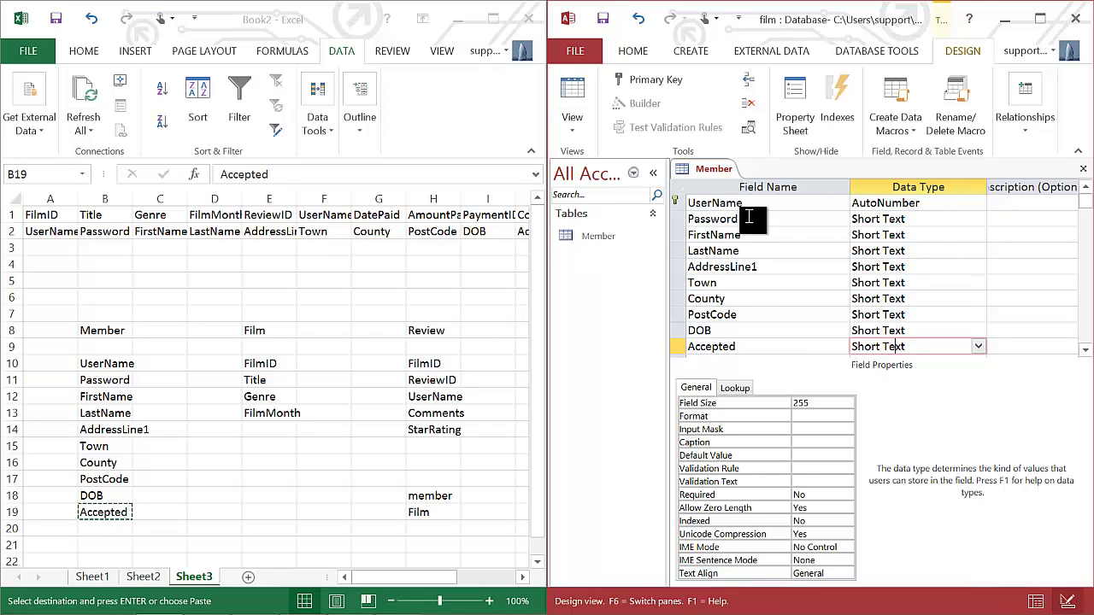
left_click(92, 578)
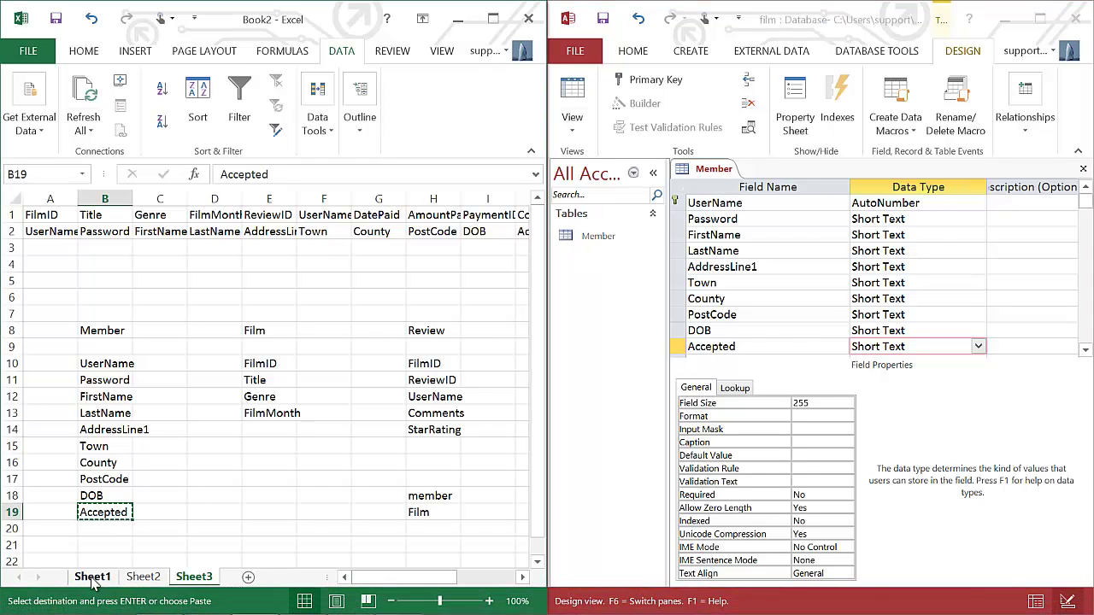
left_click(92, 578)
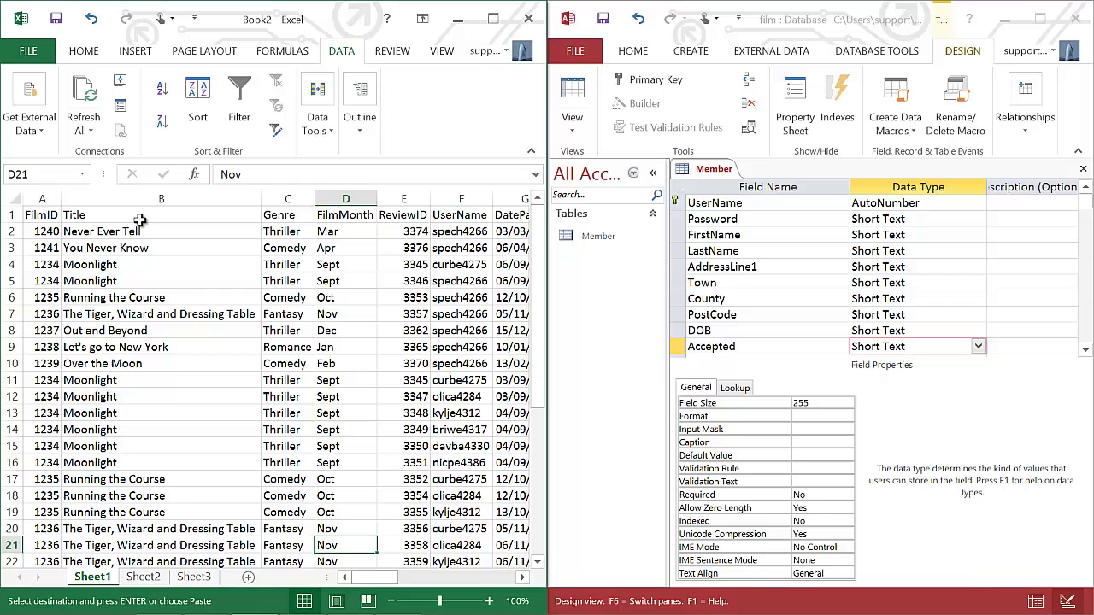
left_click(143, 578)
key("ctrl+shift+Right")
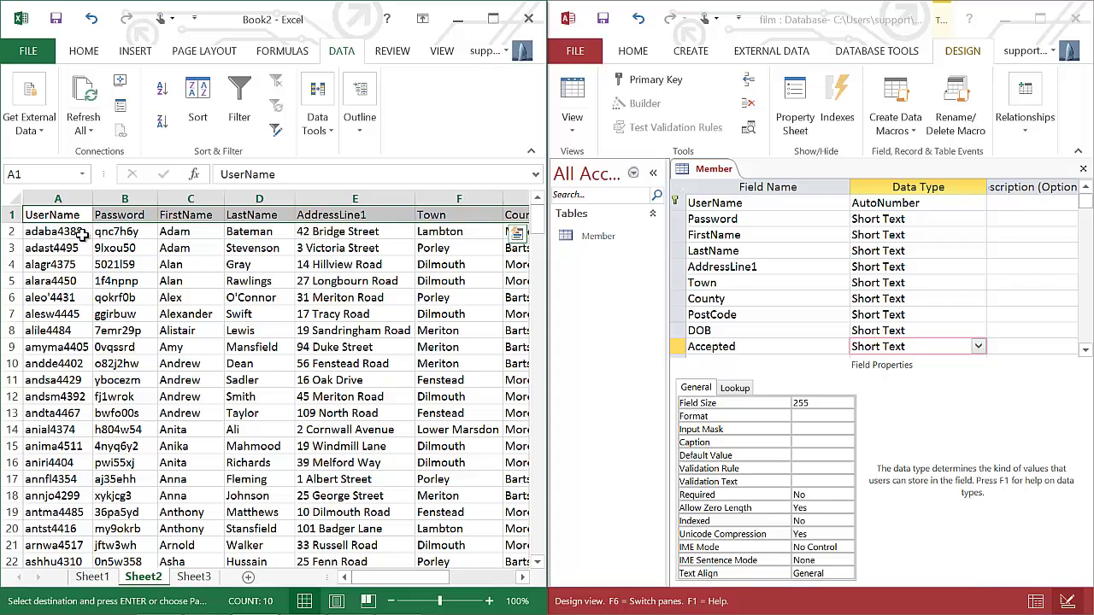
Set UserName's data type to Short Text and DOB's to Date/Time.
left_click(974, 206)
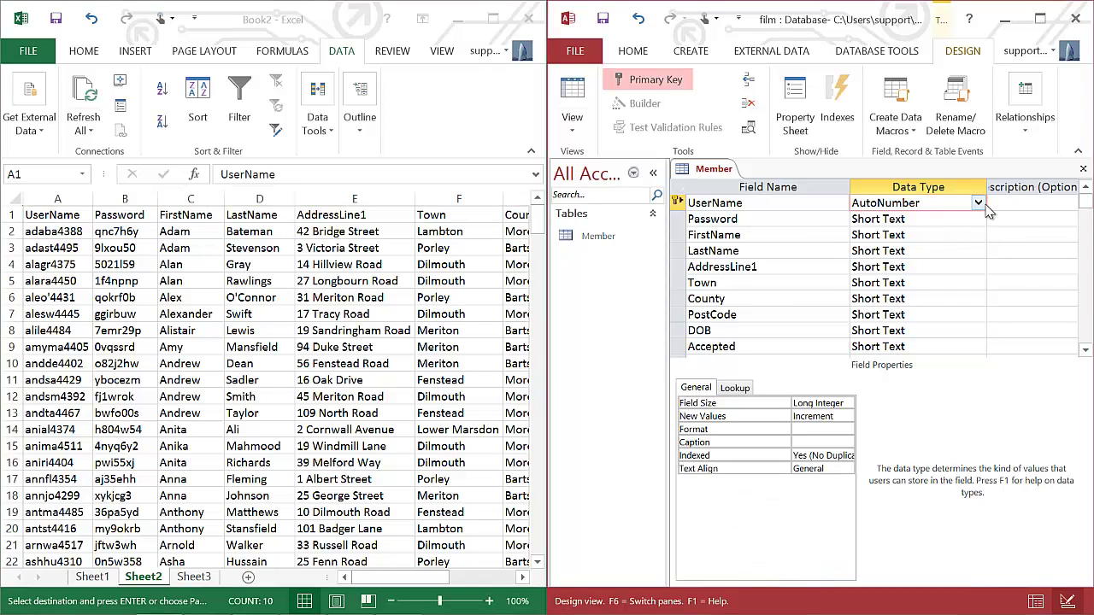
left_click(979, 203)
left_click(926, 221)
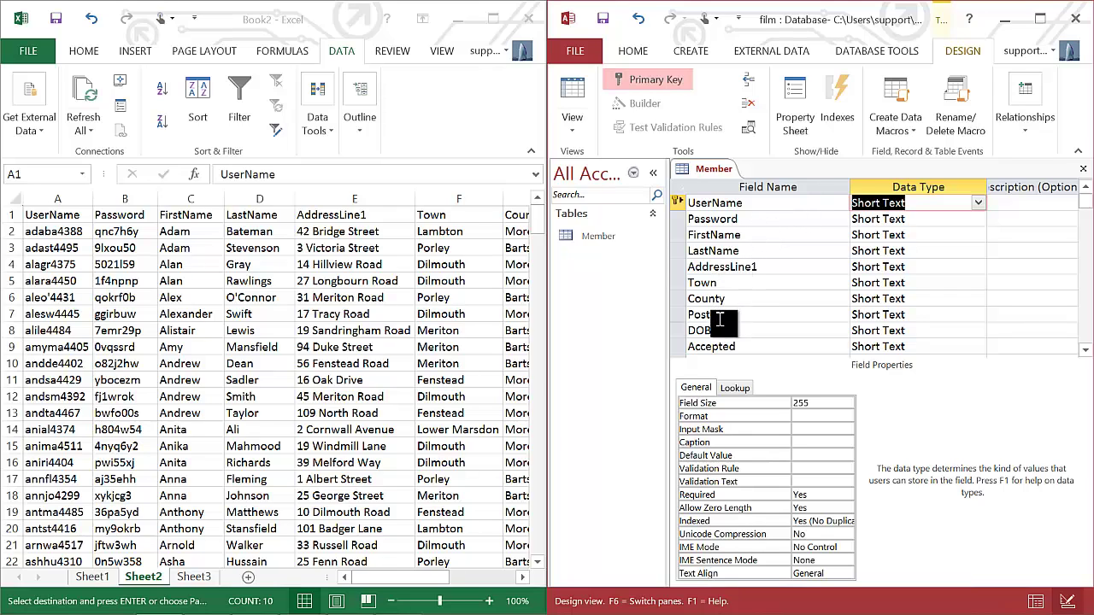
left_click(906, 331)
left_click(979, 332)
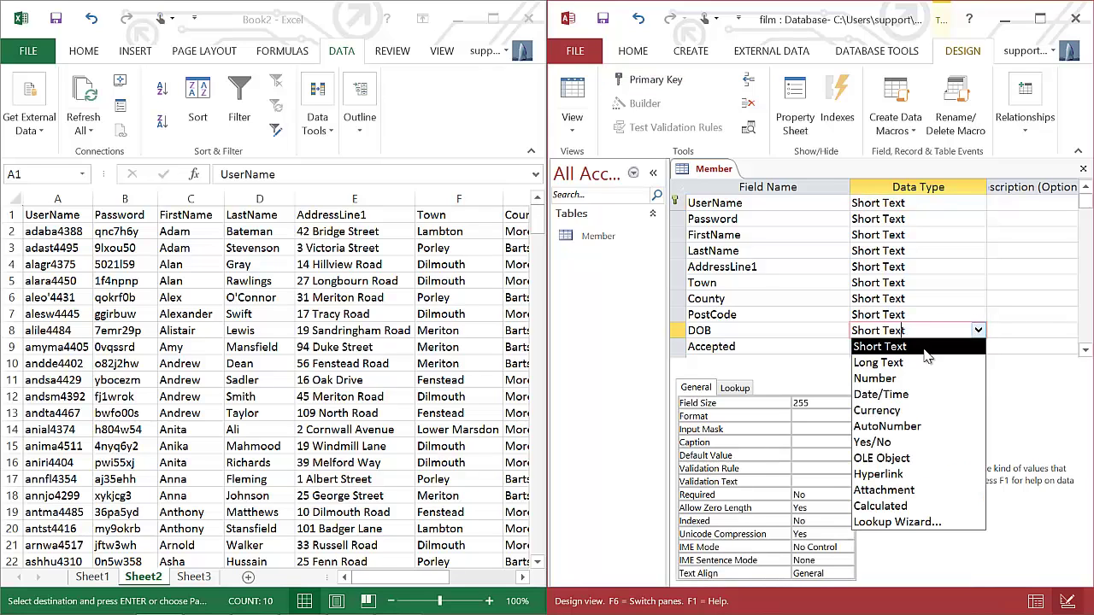
left_click(880, 396)
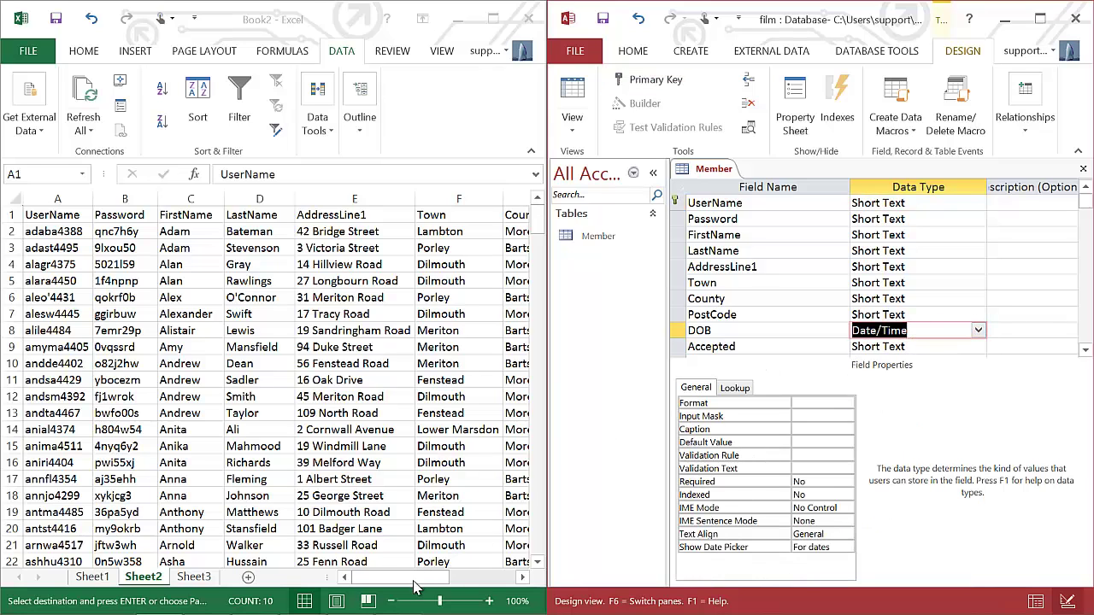
Make Accepted a Yes/No field and save the Member table design.
left_click_drag(414, 579, 488, 590)
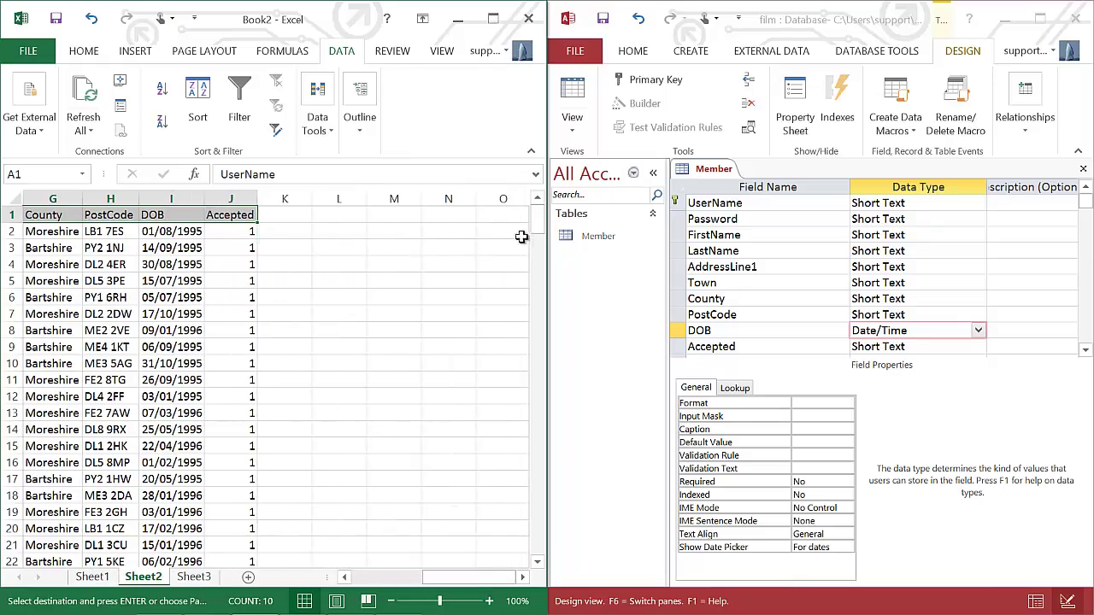
left_click_drag(536, 224, 502, 354)
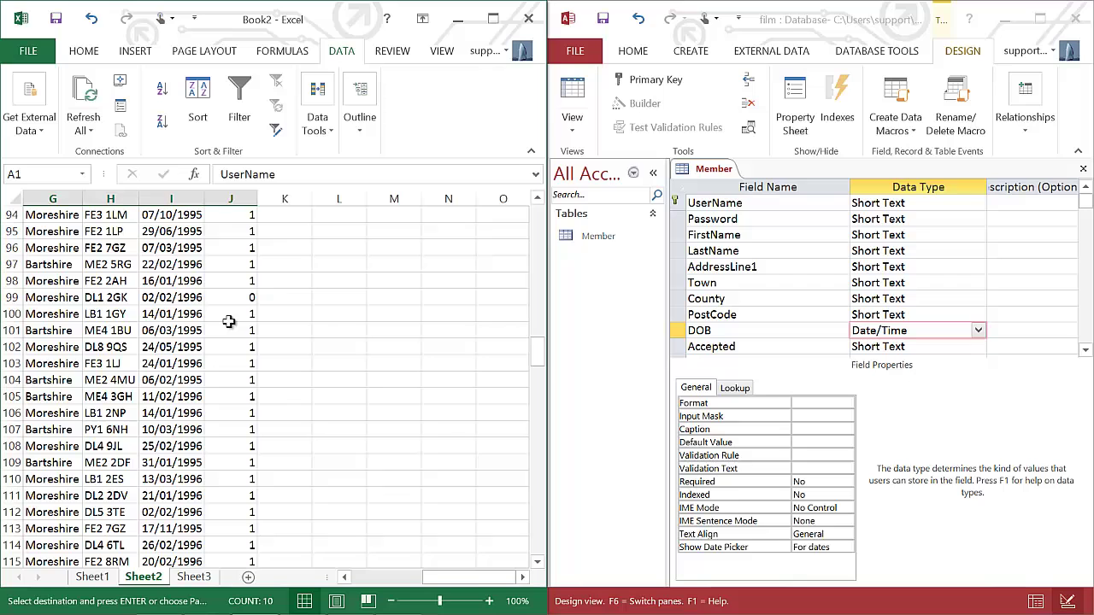
left_click(913, 348)
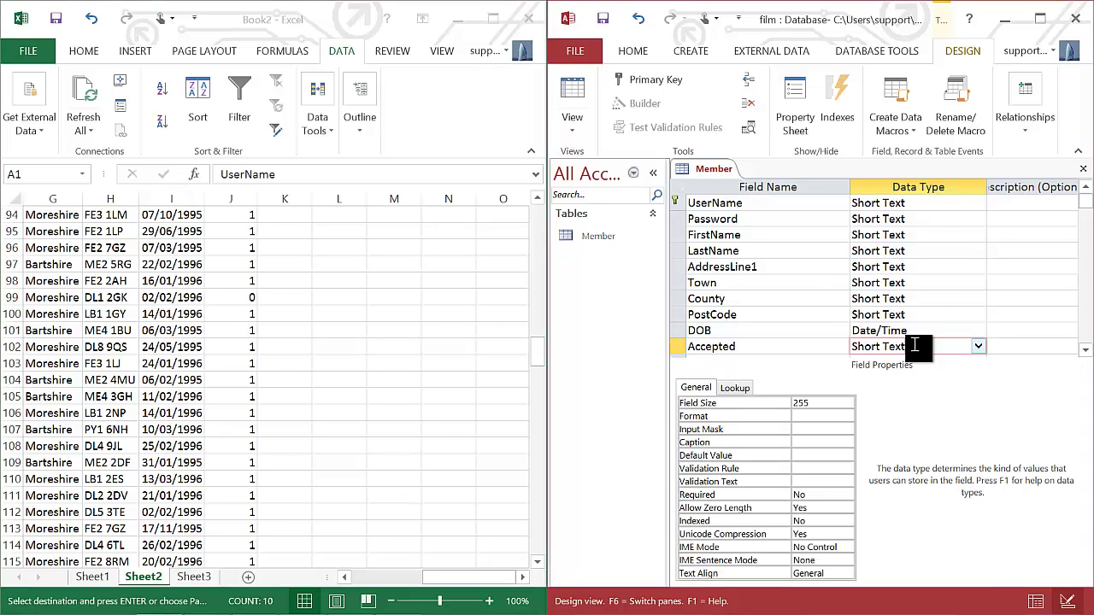
left_click(978, 347)
left_click(900, 459)
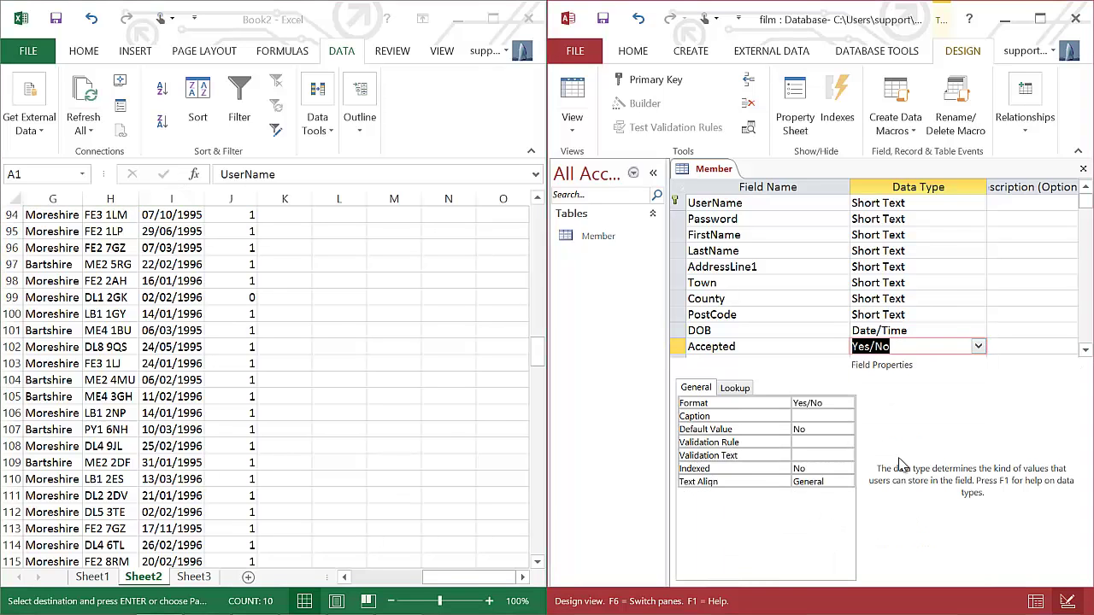
left_click(602, 18)
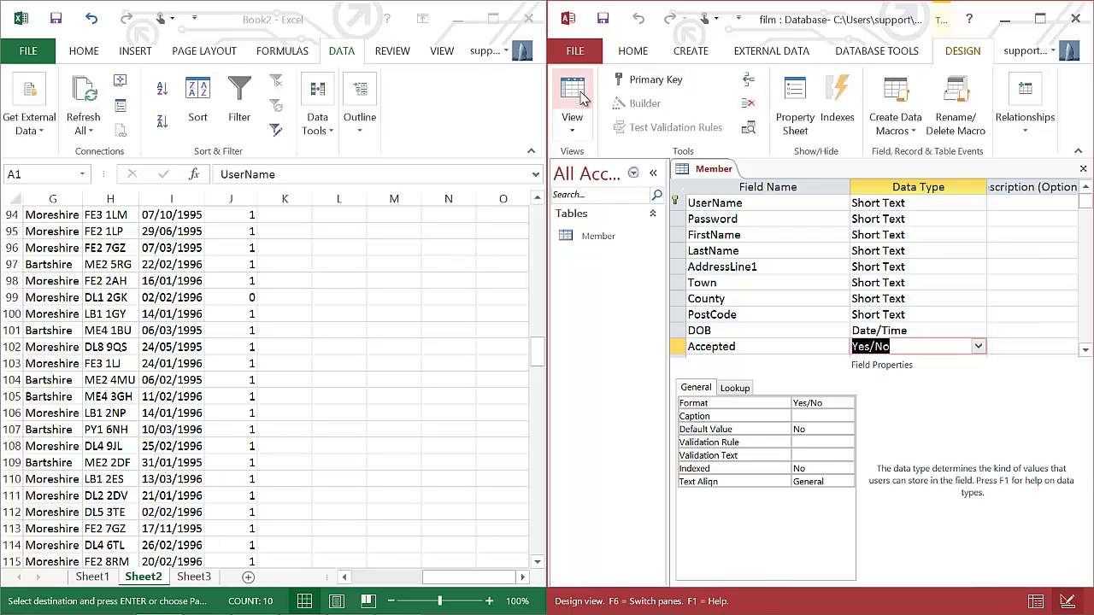
Create a new blank table in Design view and save it under the name Payment.
left_click(689, 51)
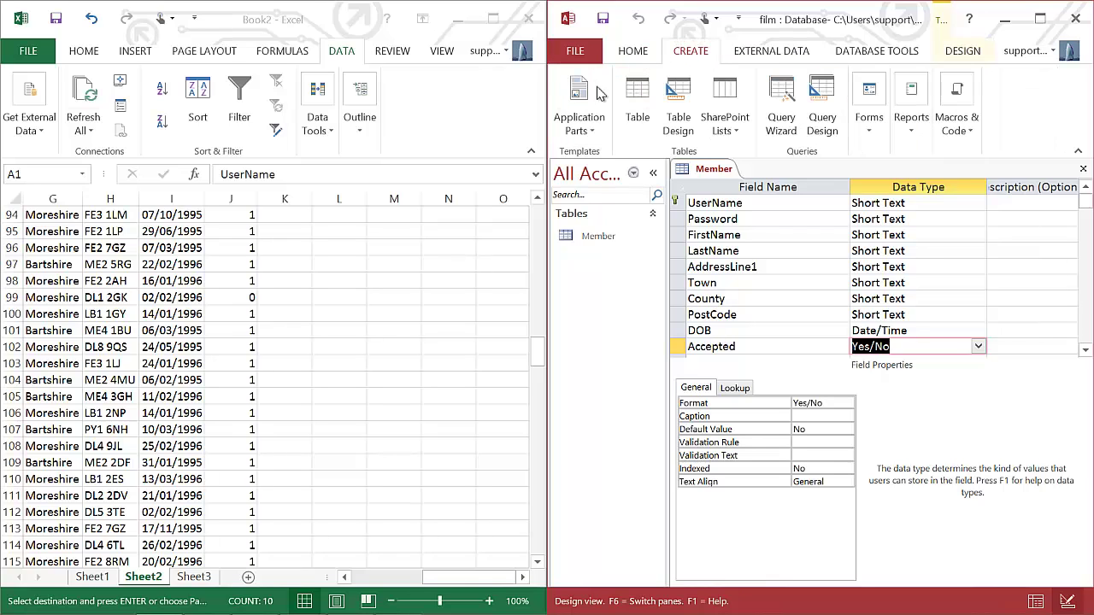
left_click(637, 103)
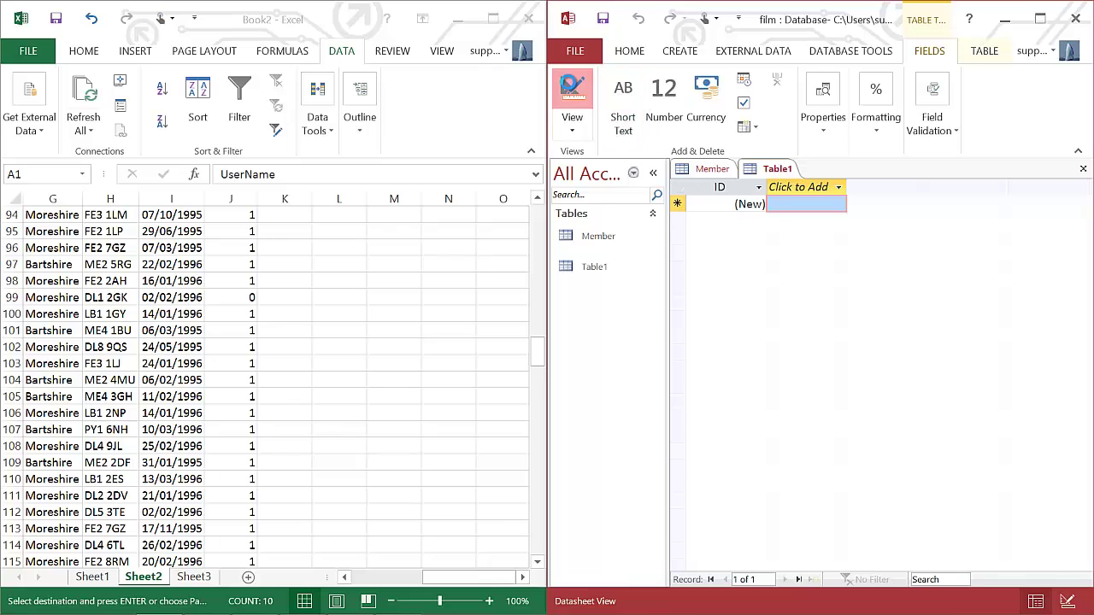
left_click(571, 90)
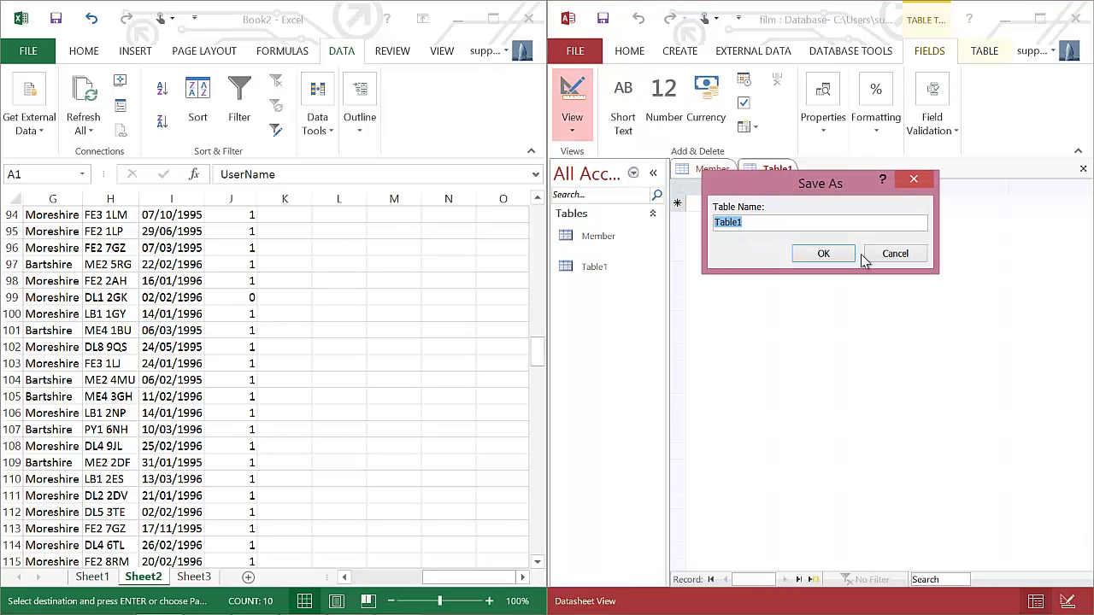
key("BackSpace")
type("Re")
key("BackSpace")
key("BackSpace")
left_click(825, 253)
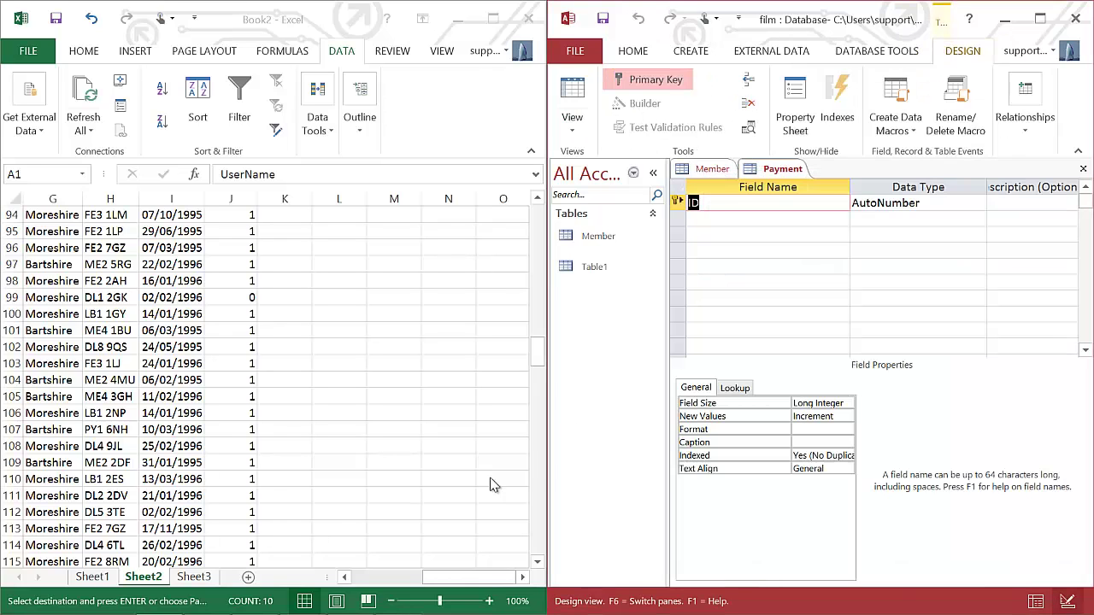
Replace the default ID field name with FilmID from cell K10 of Sheet3.
left_click(205, 578)
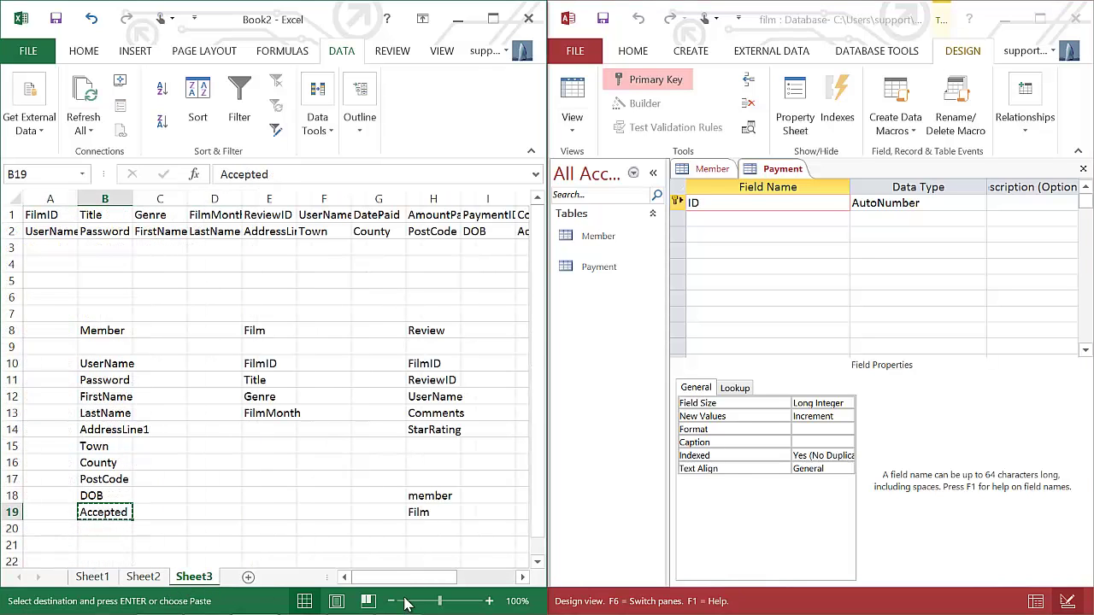
left_click_drag(409, 577, 453, 590)
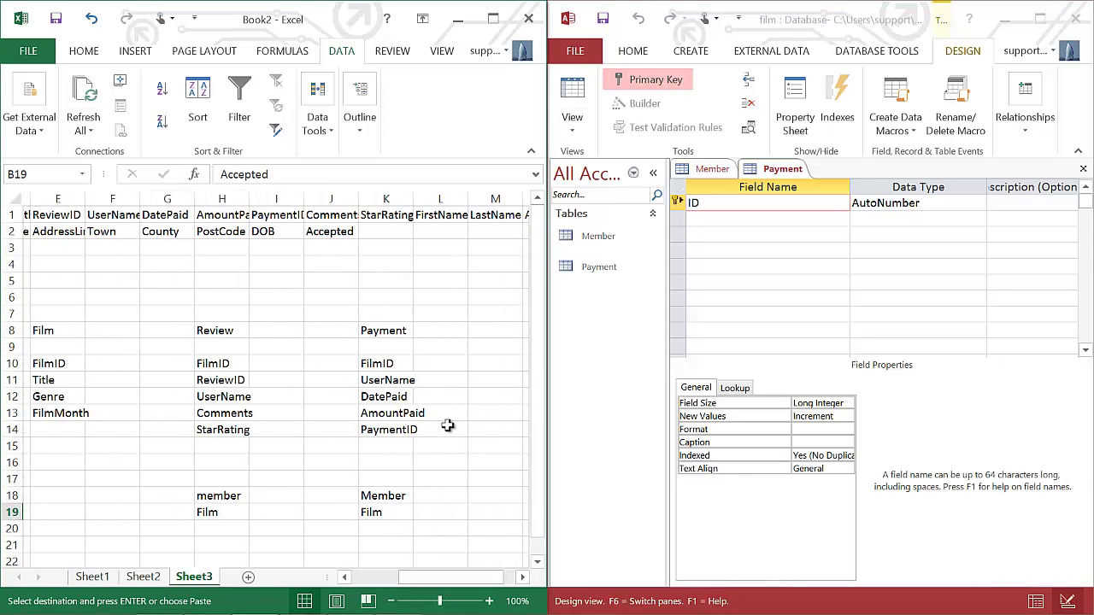
left_click(402, 364)
left_click(740, 206)
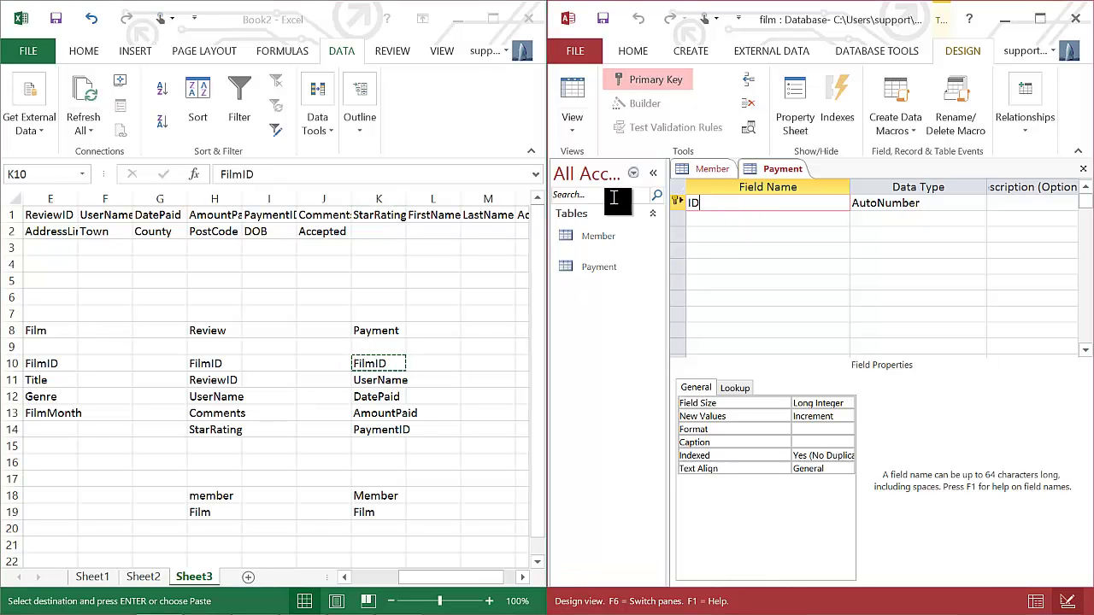
type("FilmID")
Add UserName and DatePaid as the second and third Payment field names.
left_click(359, 379)
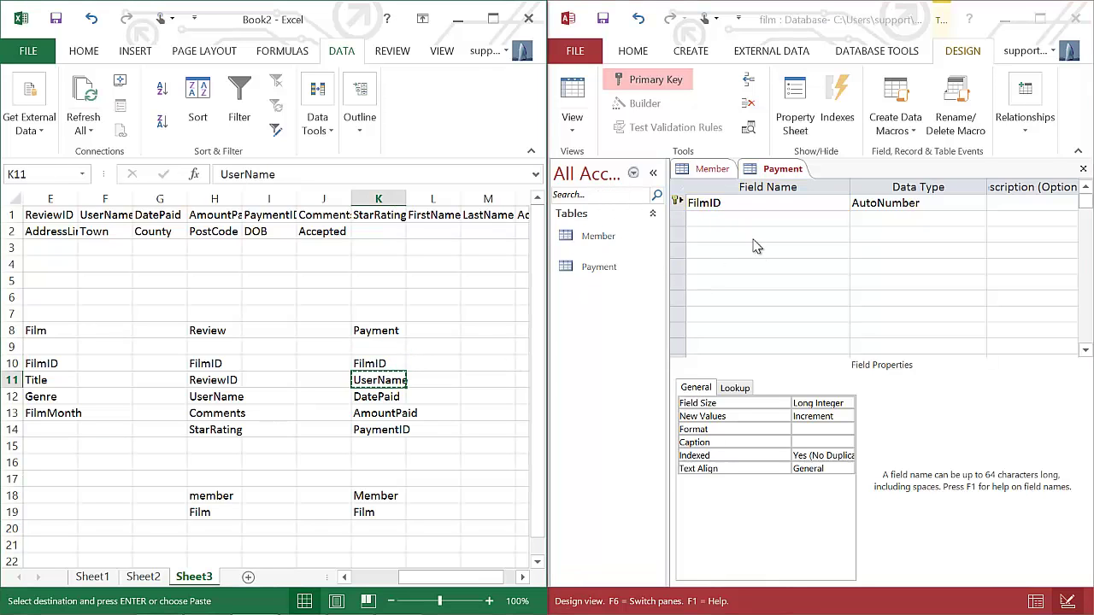
key("ctrl+c")
key("alt+Tab")
key("Down")
key("ctrl+v")
key("Down")
left_click(356, 398)
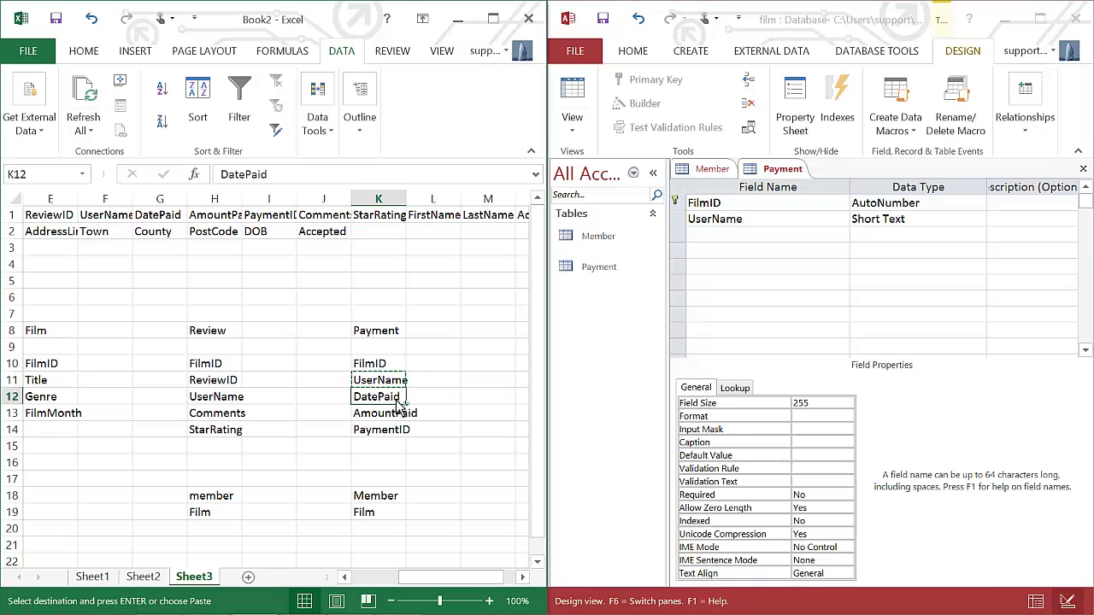
key("ctrl+c")
key("alt+Tab")
key("ctrl+v")
Add AmountPaid and PaymentID as the fourth and fifth Payment field names.
key("Down")
left_click(408, 410)
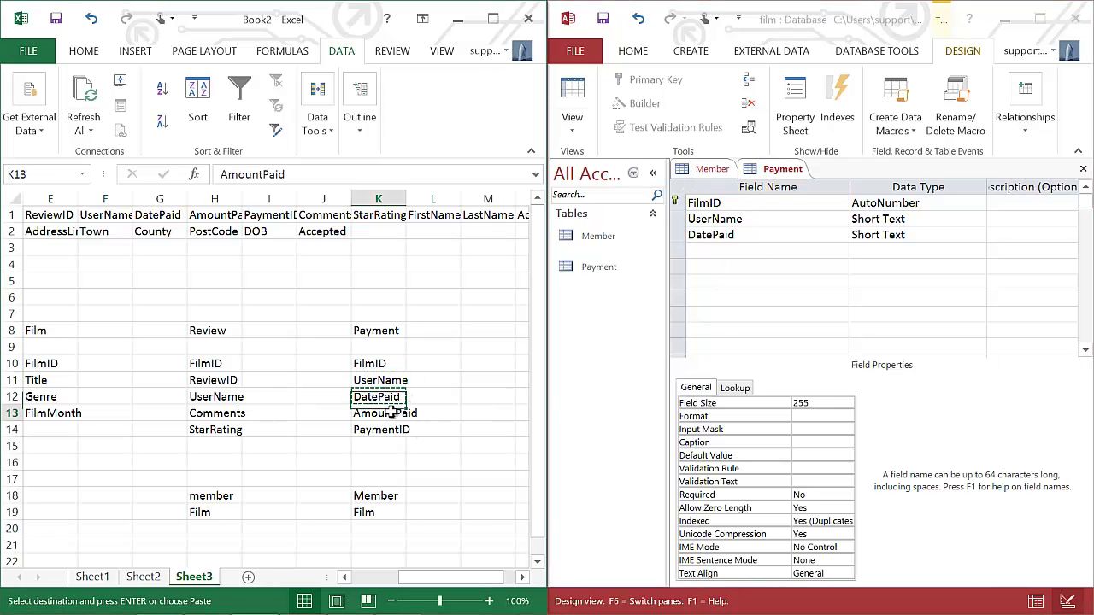
key("ctrl+c")
key("alt+Tab")
key("ctrl+v")
key("Down")
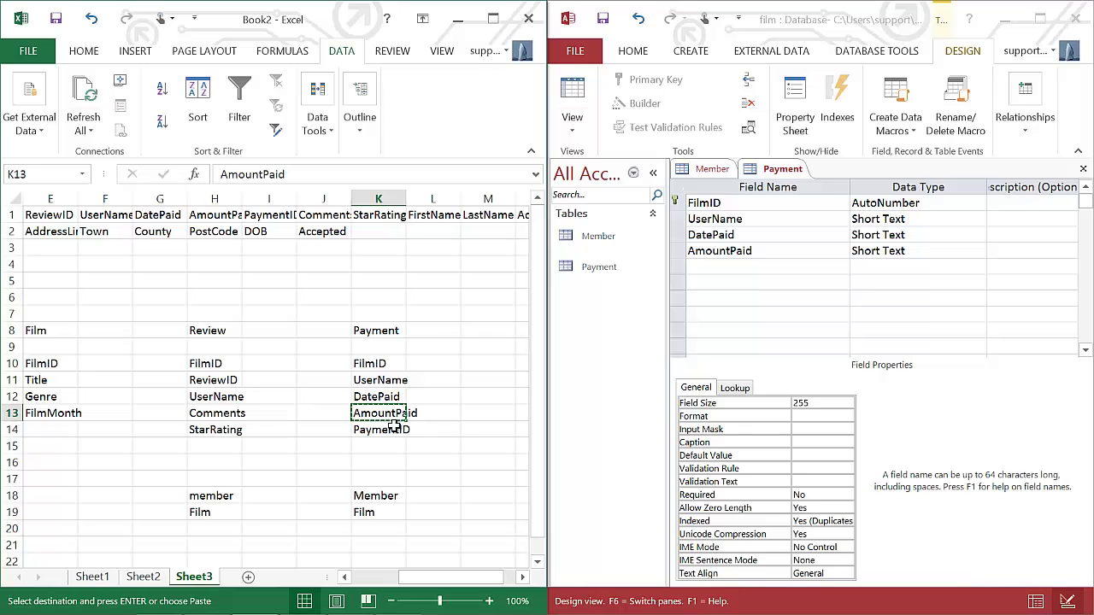
left_click(381, 430)
key("ctrl+c")
left_click(698, 266)
key("ctrl+v")
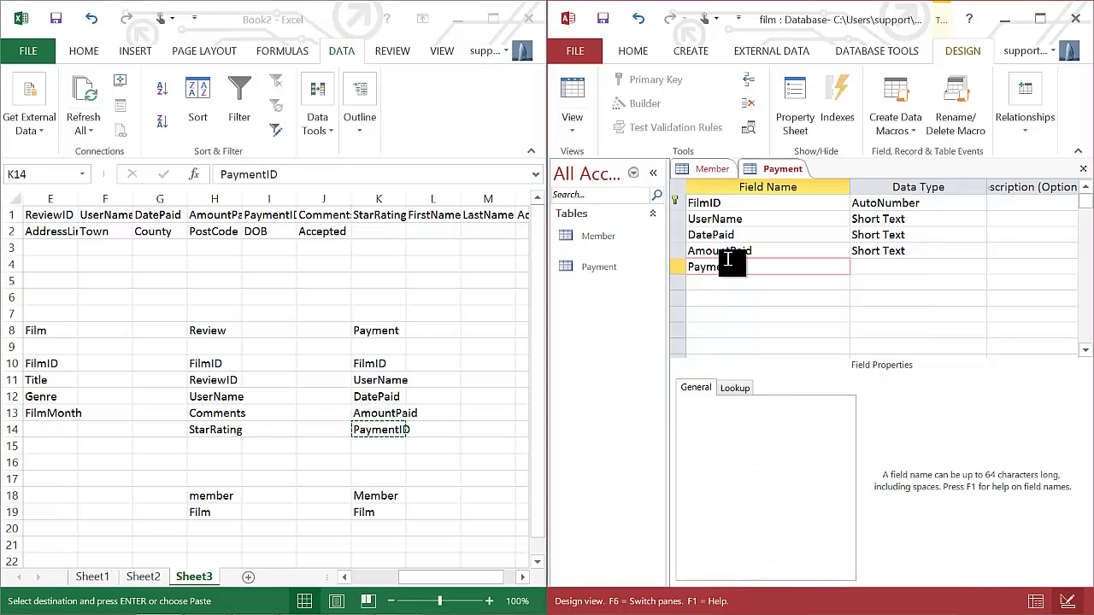
key("Tab")
left_click(884, 250)
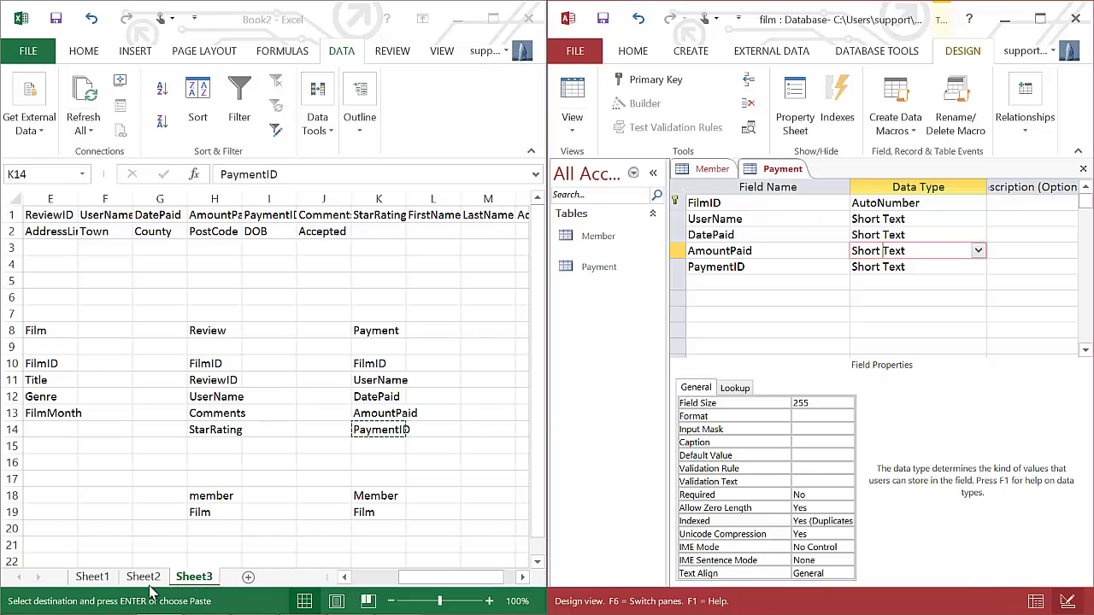
Check the sample payment data in Sheet1 and make FilmID a Number field.
left_click(101, 578)
left_click(92, 578)
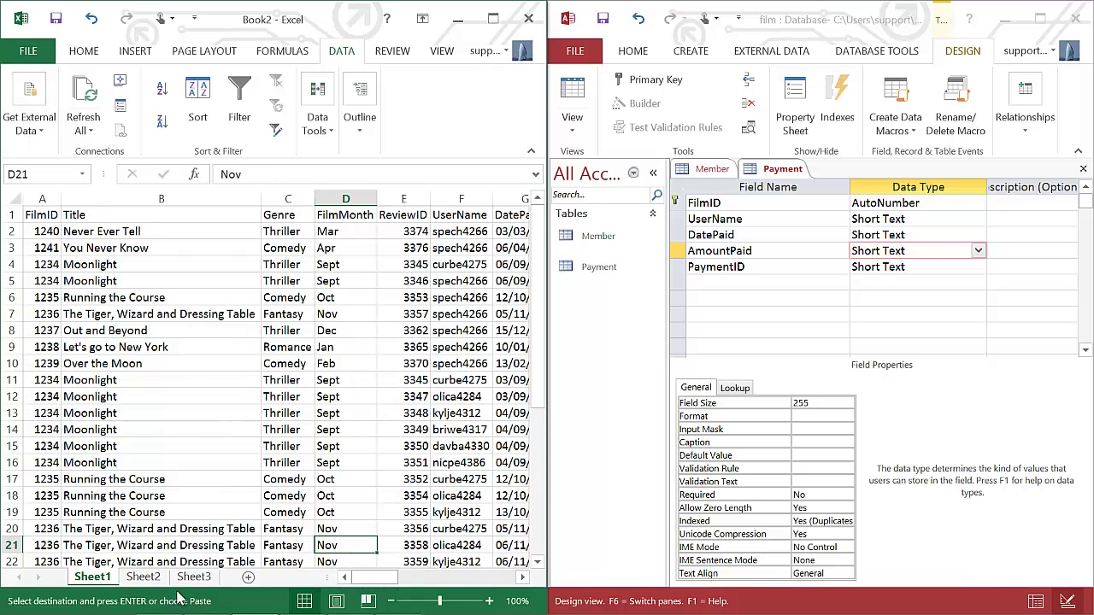
left_click(971, 206)
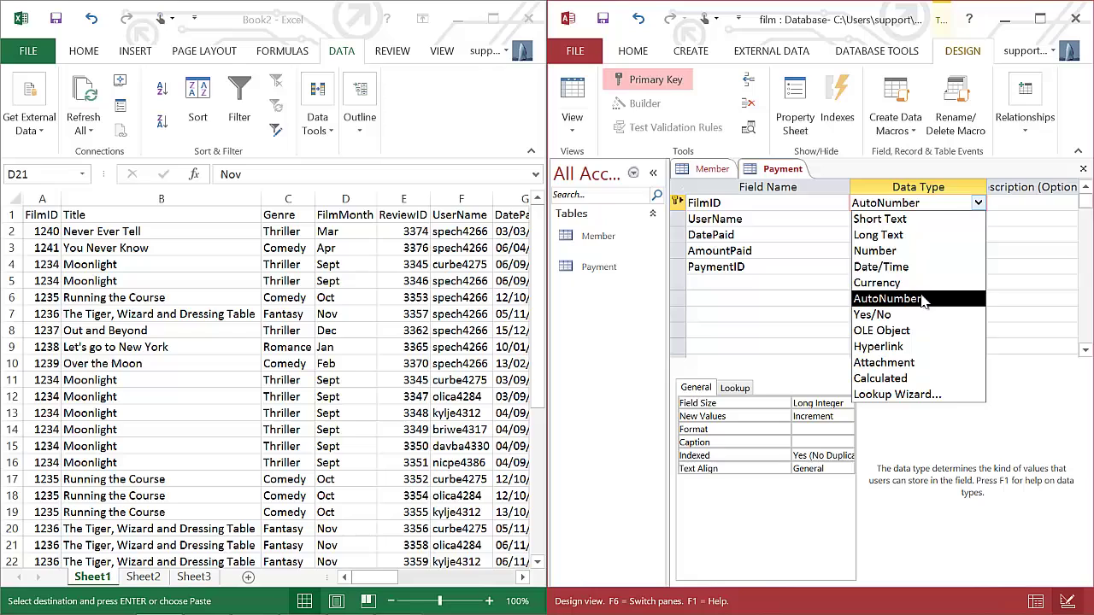
left_click(914, 250)
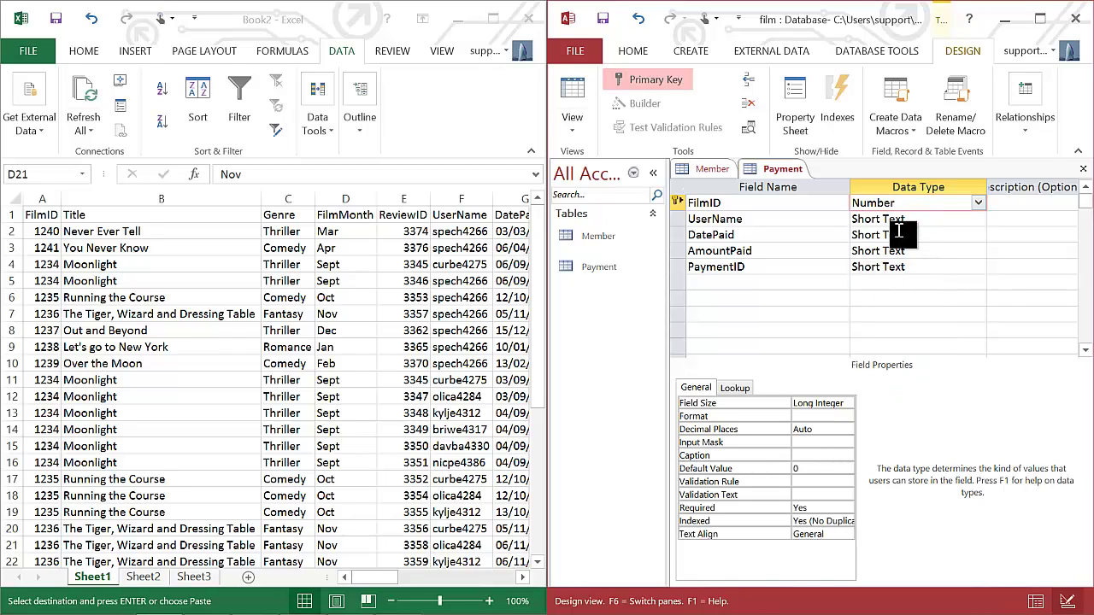
Set DatePaid to Date/Time and AmountPaid to Currency.
left_click(904, 233)
left_click(976, 235)
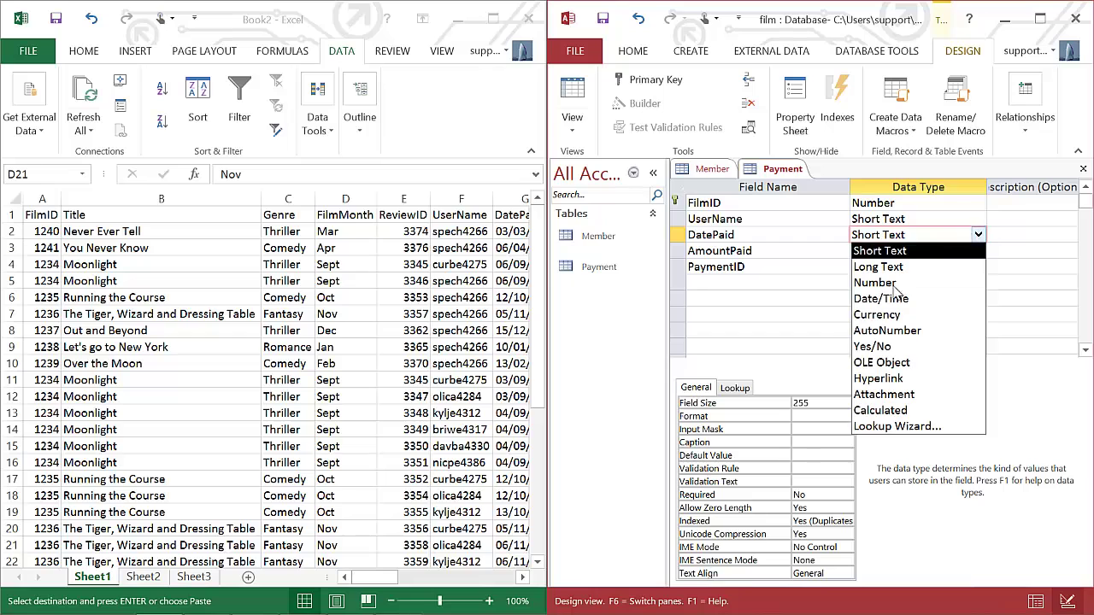
left_click(889, 330)
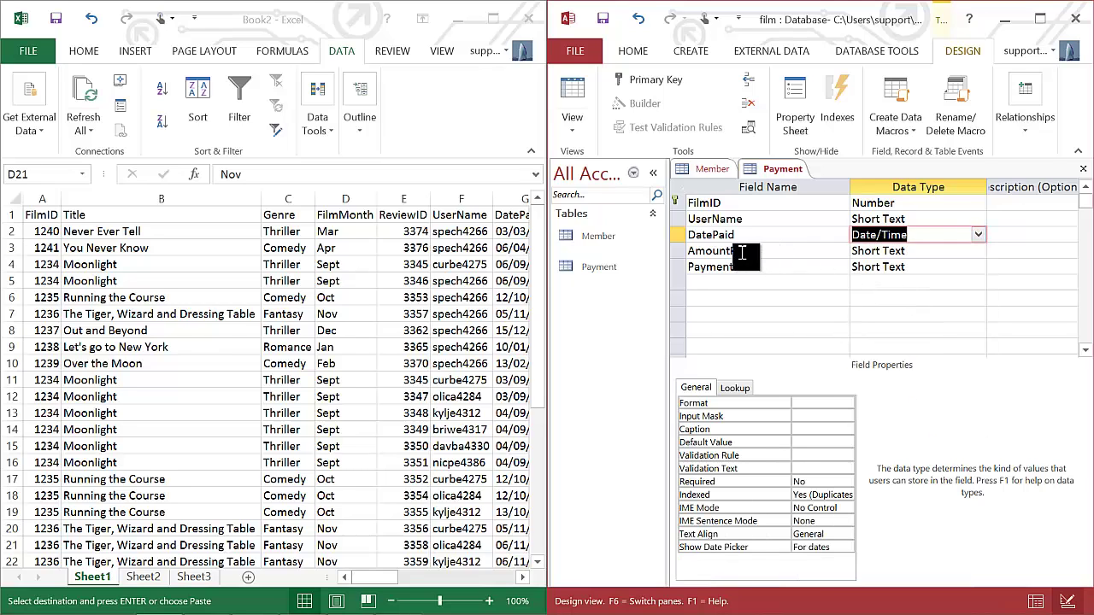
left_click(880, 250)
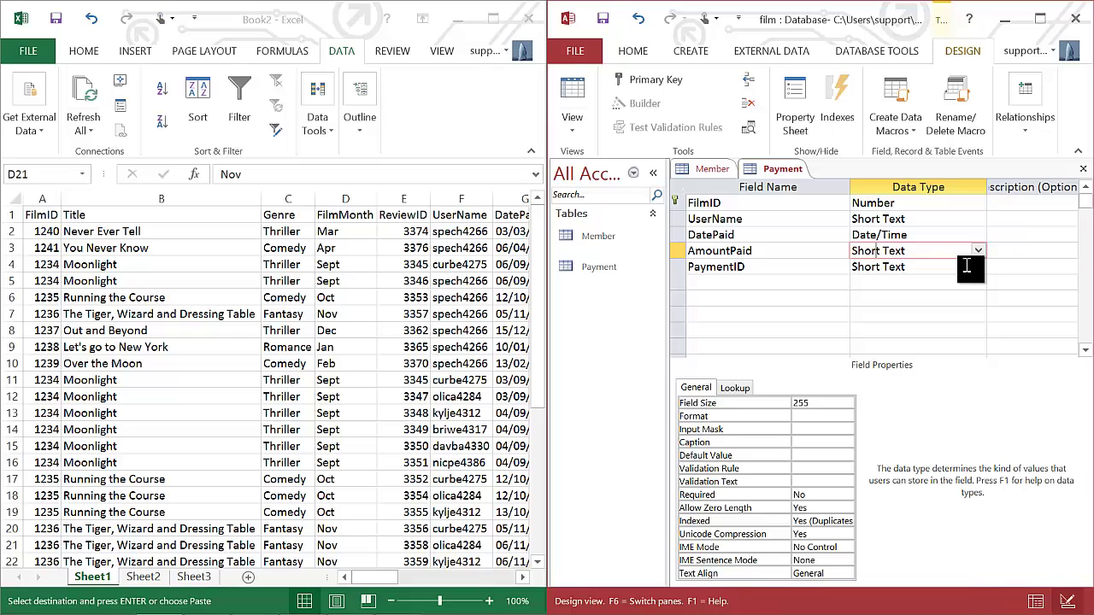
left_click(977, 251)
left_click(911, 332)
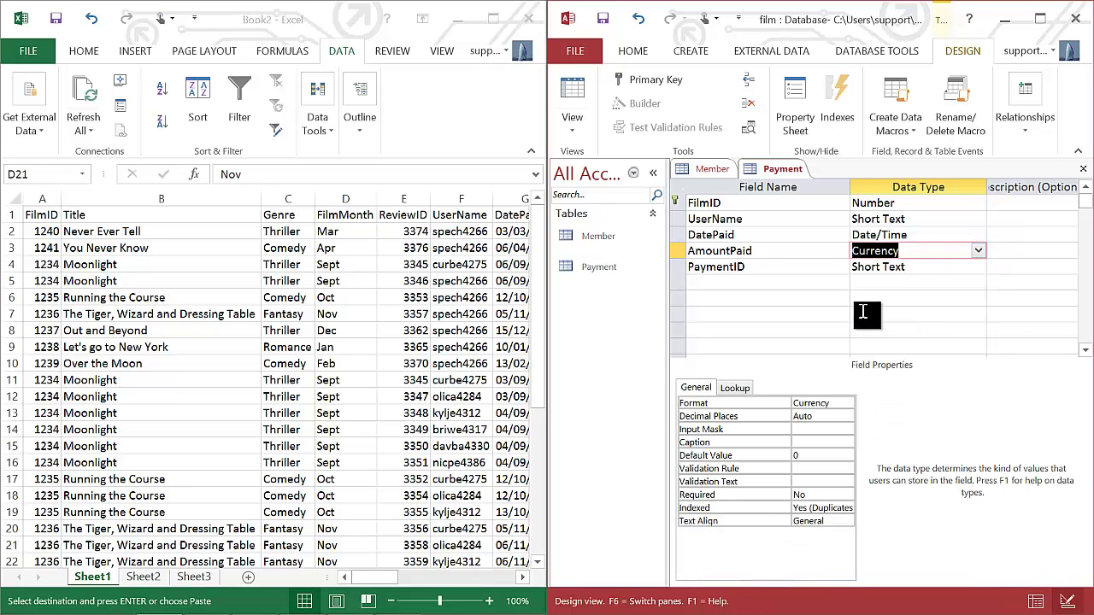
Recheck the spreadsheet data and make PaymentID a Number field.
left_click(355, 388)
left_click(342, 429)
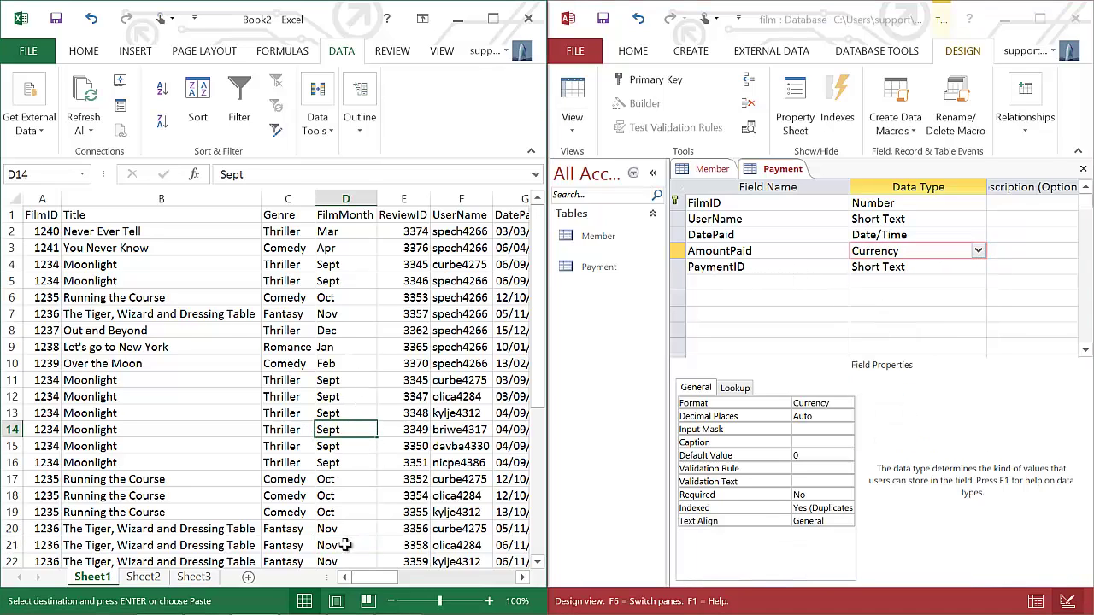
left_click_drag(359, 578, 434, 582)
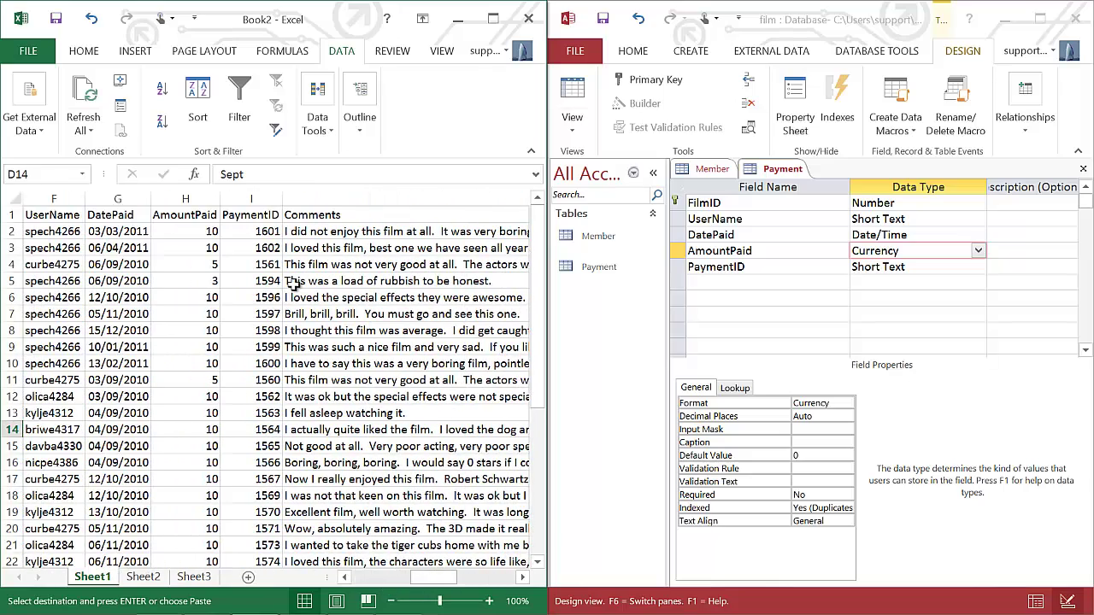
left_click(918, 267)
left_click(978, 267)
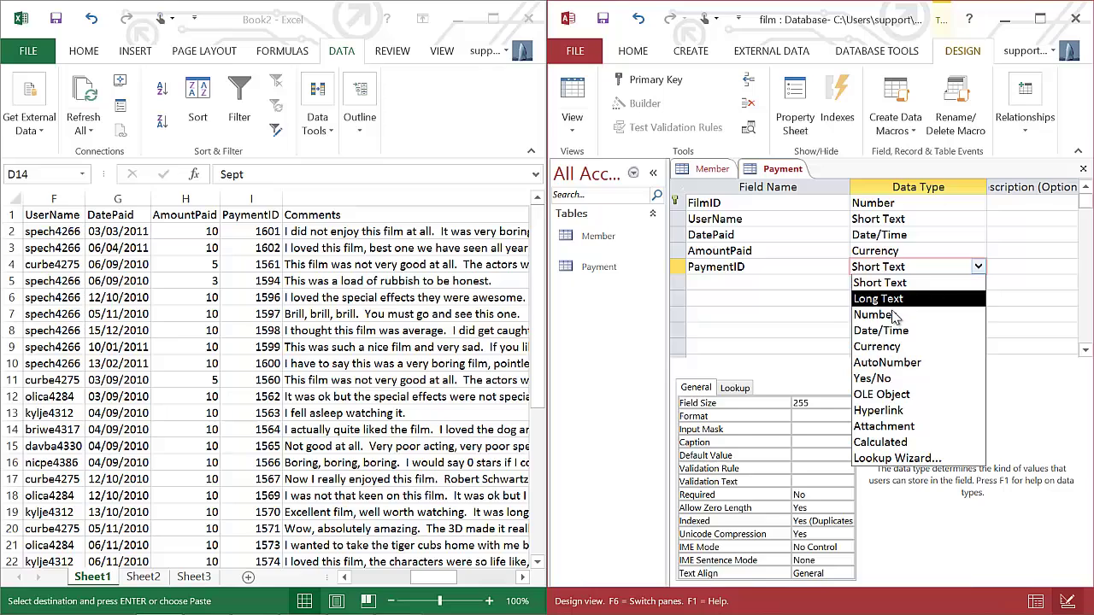
left_click(893, 318)
Make PaymentID the Payment table's primary key, replacing FilmID.
left_click(719, 282)
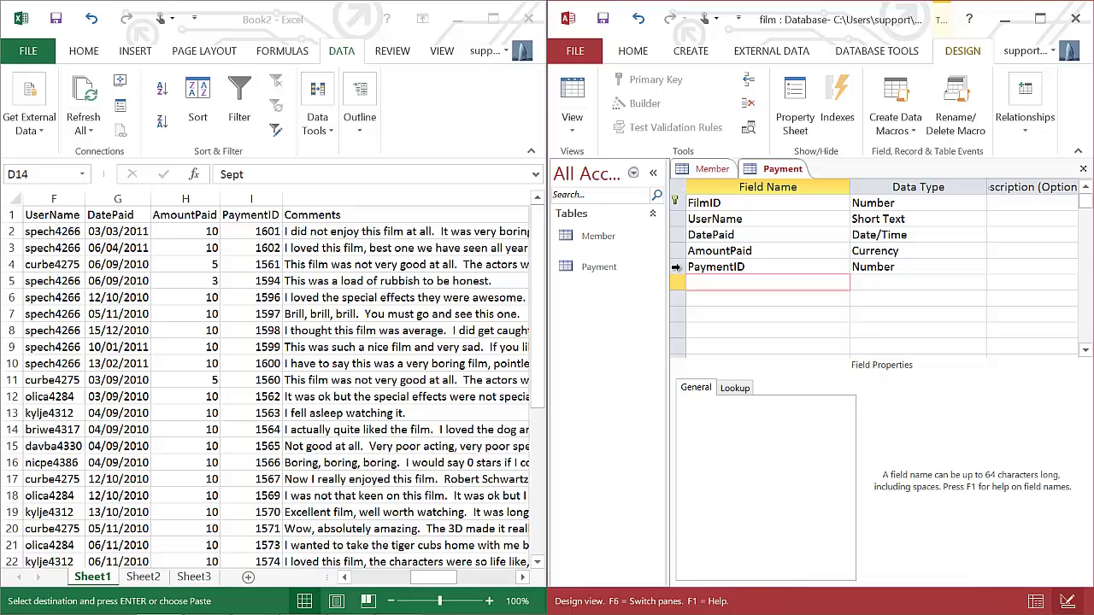
left_click(678, 268)
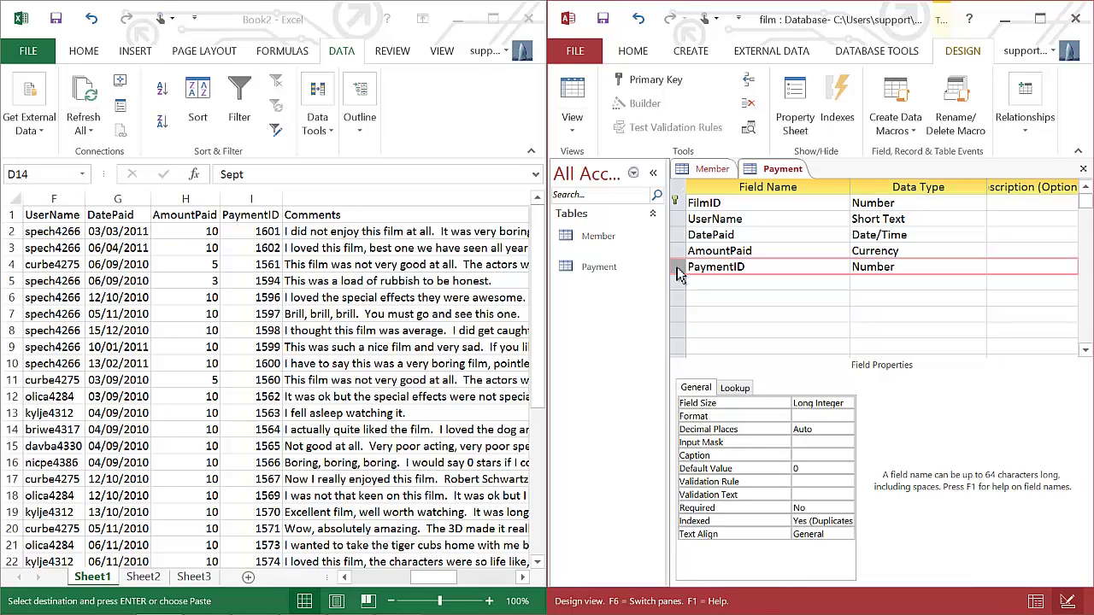
right_click(678, 272)
left_click(649, 281)
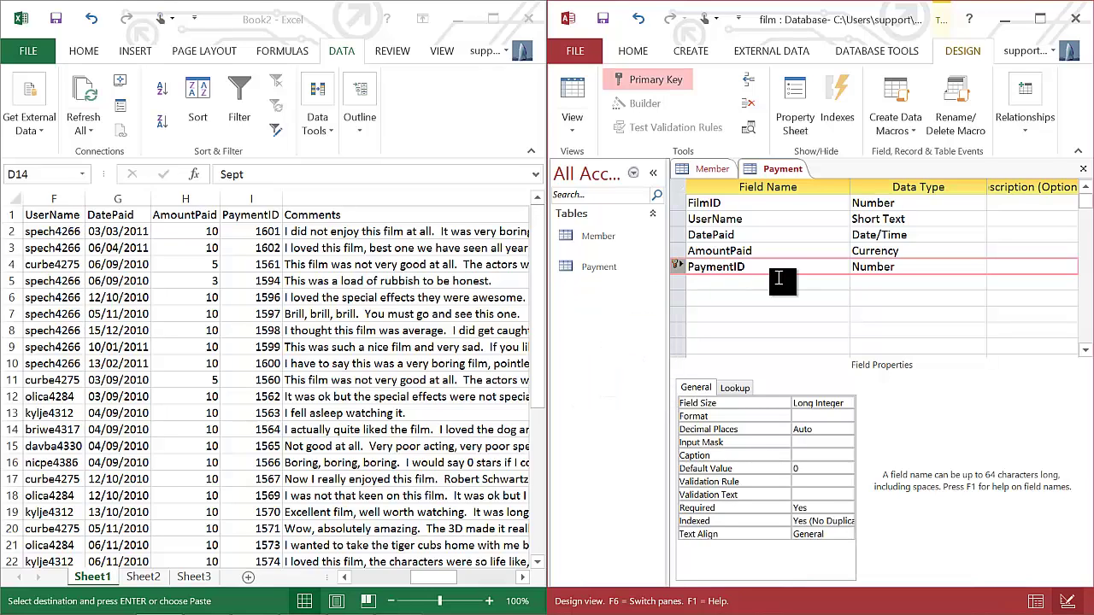
left_click(756, 315)
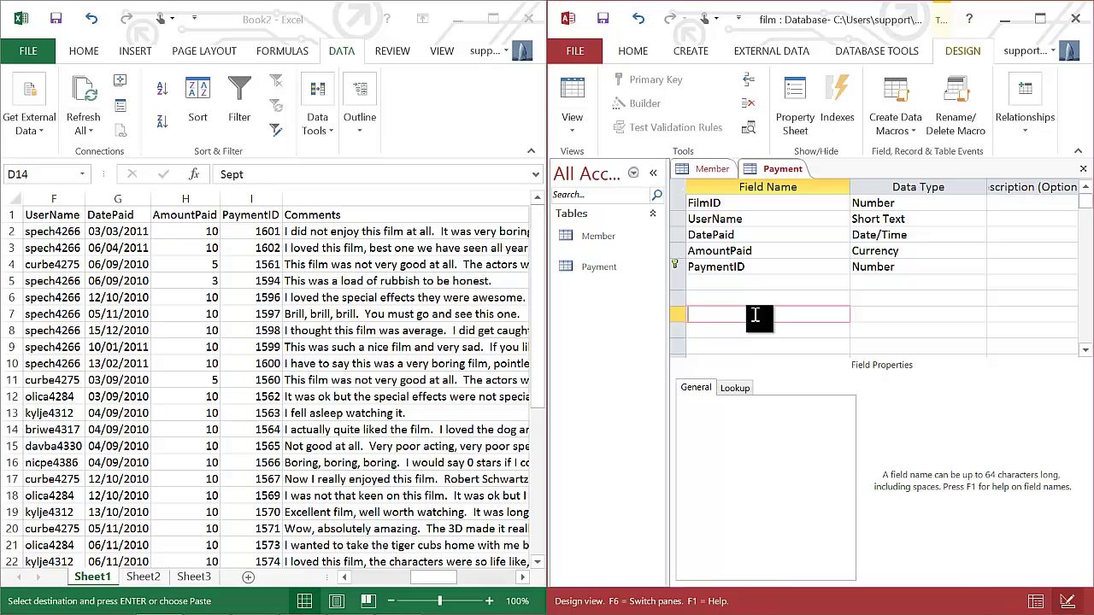